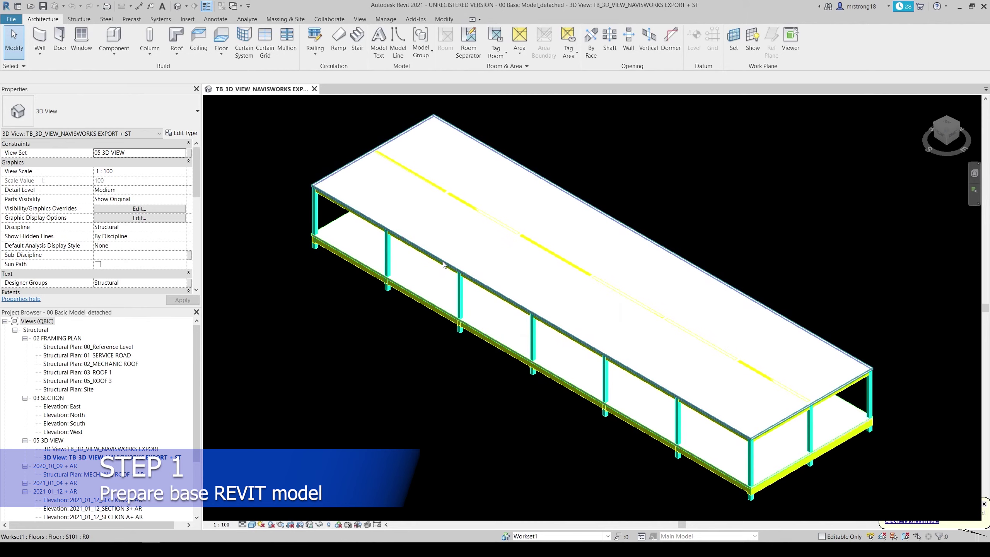
# Try selecting the floor slabs and a beam while orbiting the model, then clear the selection.
pyautogui.click(423, 296)
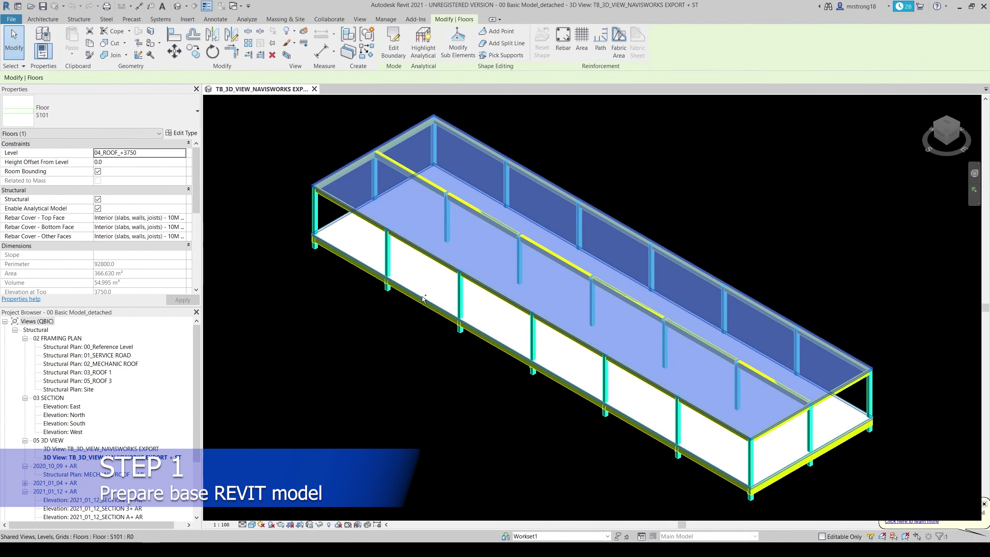
pyautogui.keyDown('ctrl'); pyautogui.click(423, 296); pyautogui.keyUp('ctrl')
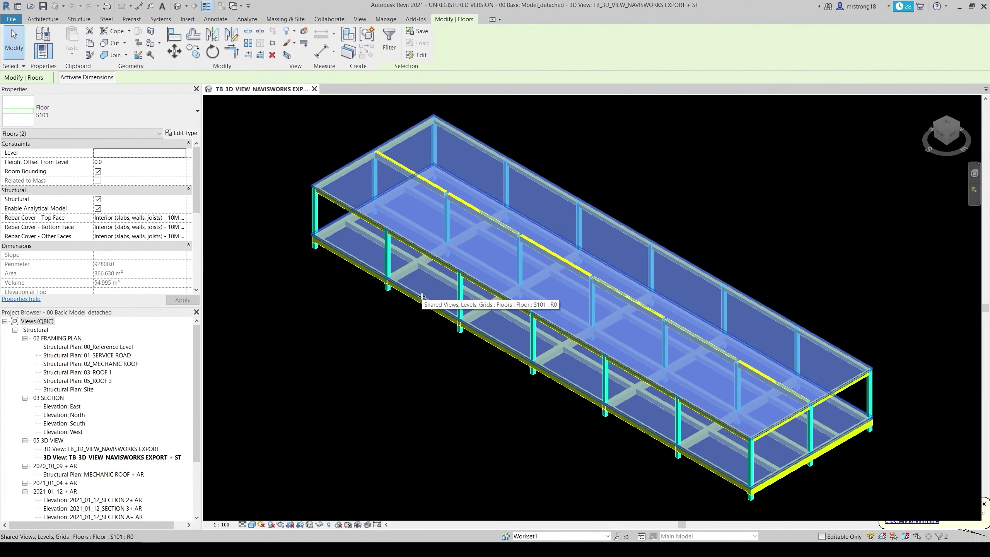
pyautogui.moveTo(422, 296)
pyautogui.keyDown('shift'); pyautogui.mouseDown(button='middle')
pyautogui.moveTo(363, 363)
pyautogui.moveTo(269, 392)
pyautogui.mouseUp(button='middle'); pyautogui.keyUp('shift')
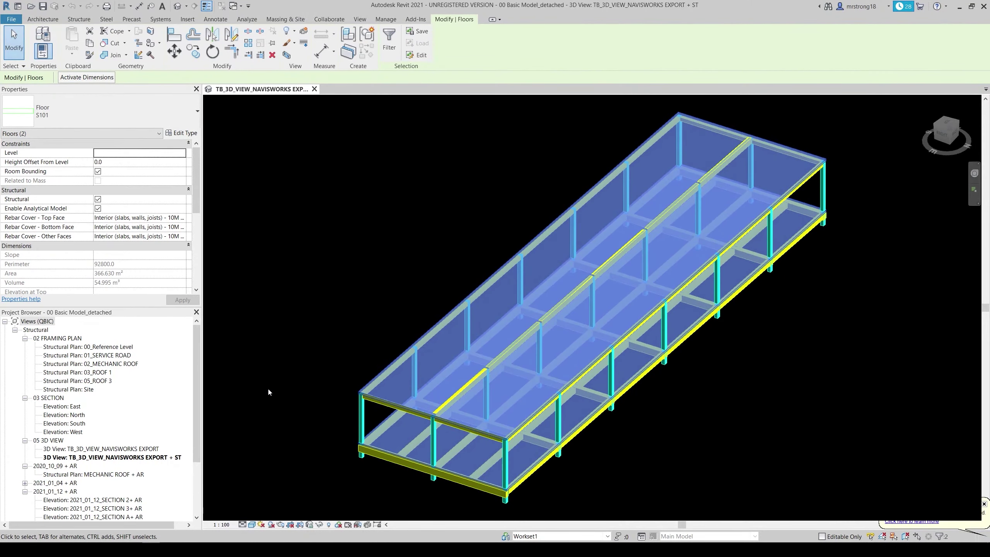
pyautogui.click(275, 377)
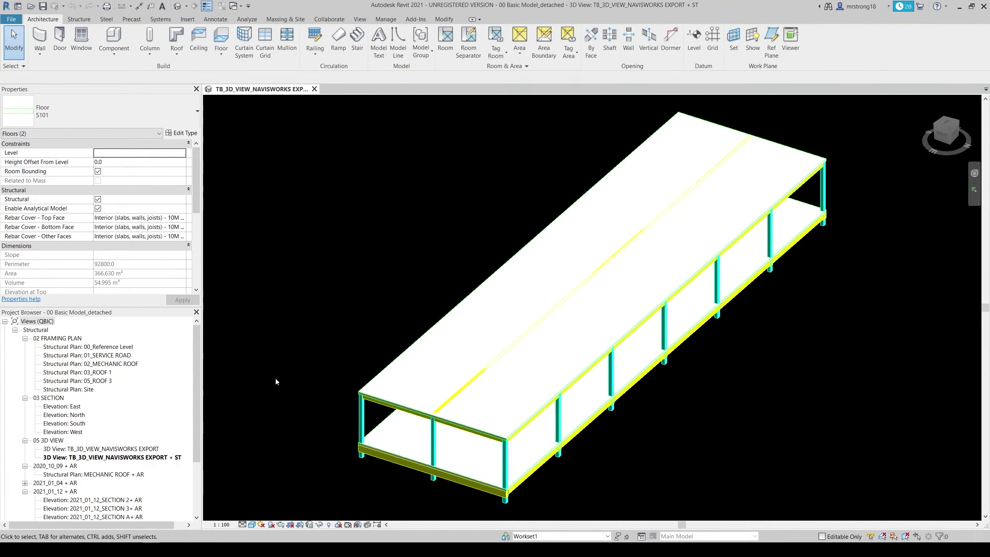
pyautogui.click(374, 431)
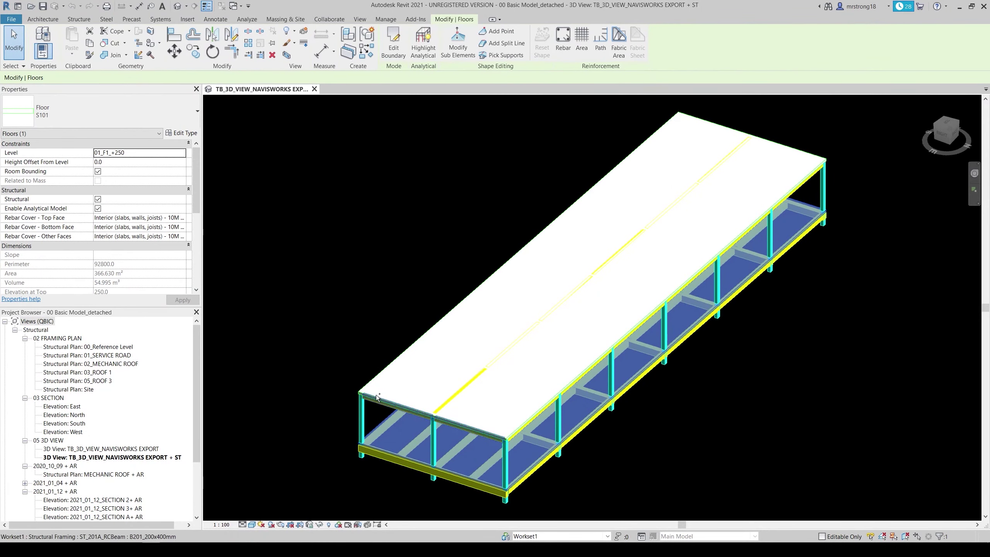
pyautogui.click(338, 296)
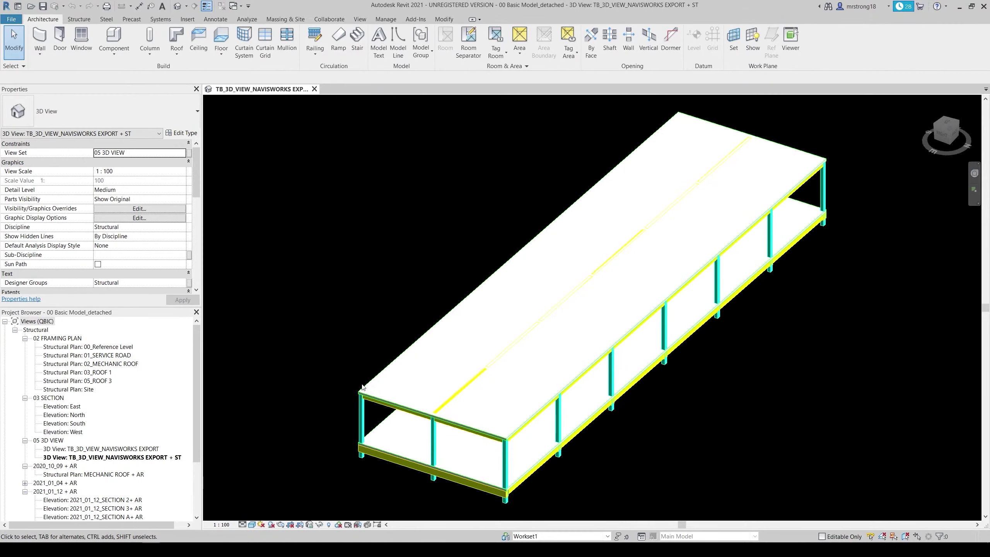
pyautogui.click(385, 400)
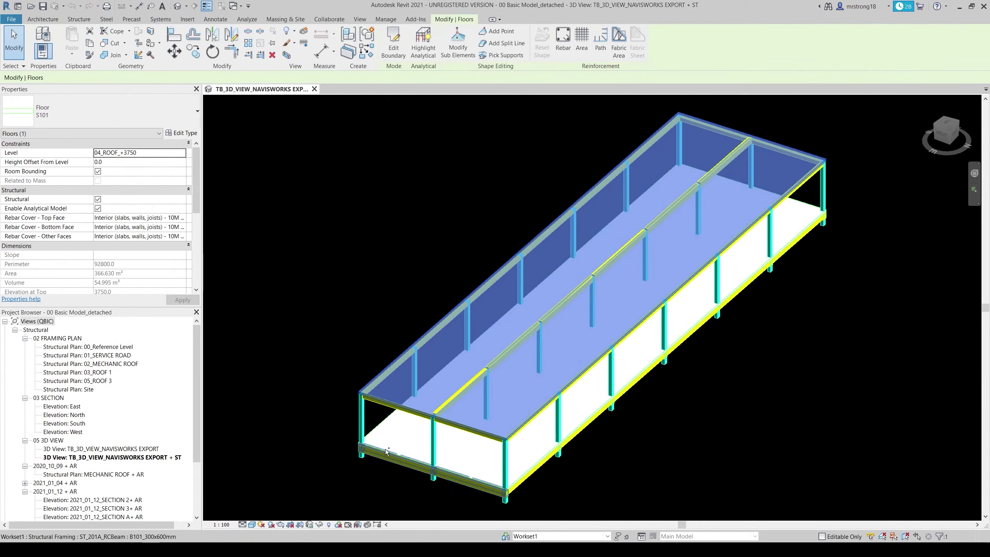
pyautogui.keyDown('ctrl'); pyautogui.click(385, 449); pyautogui.keyUp('ctrl')
pyautogui.click(325, 365)
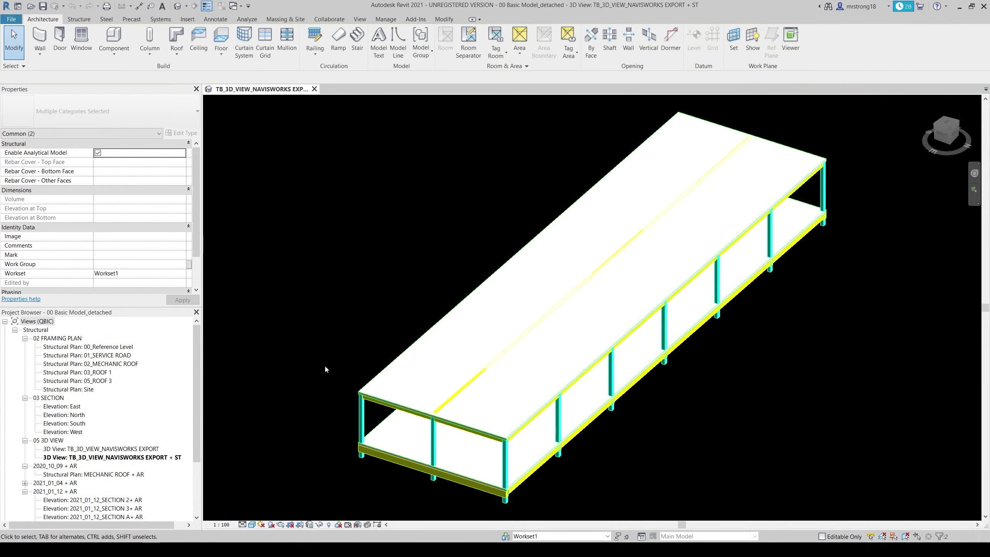
# Box-select the model, filter it down to Floors only, and delete both floor slabs.
pyautogui.moveTo(402, 295); pyautogui.dragTo(338, 410)
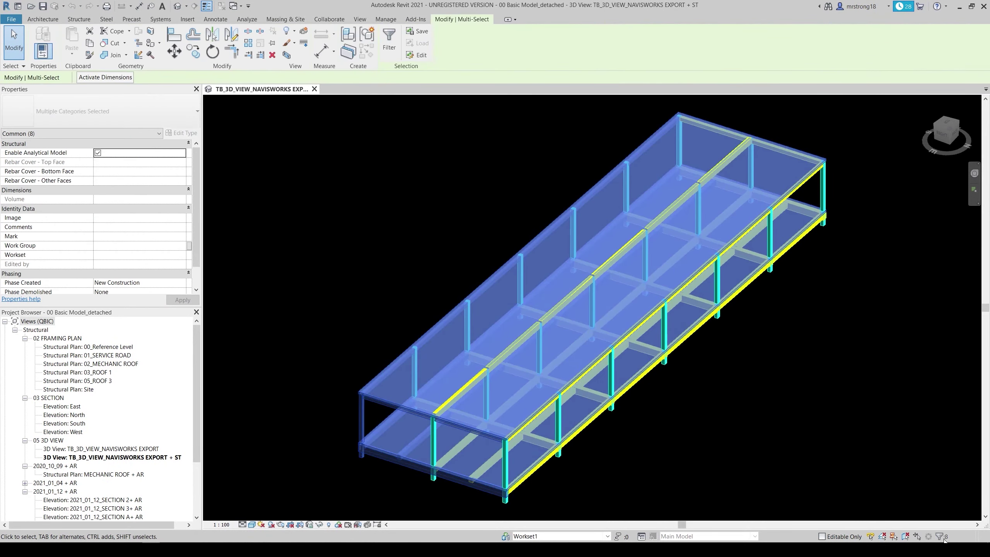
pyautogui.click(945, 540)
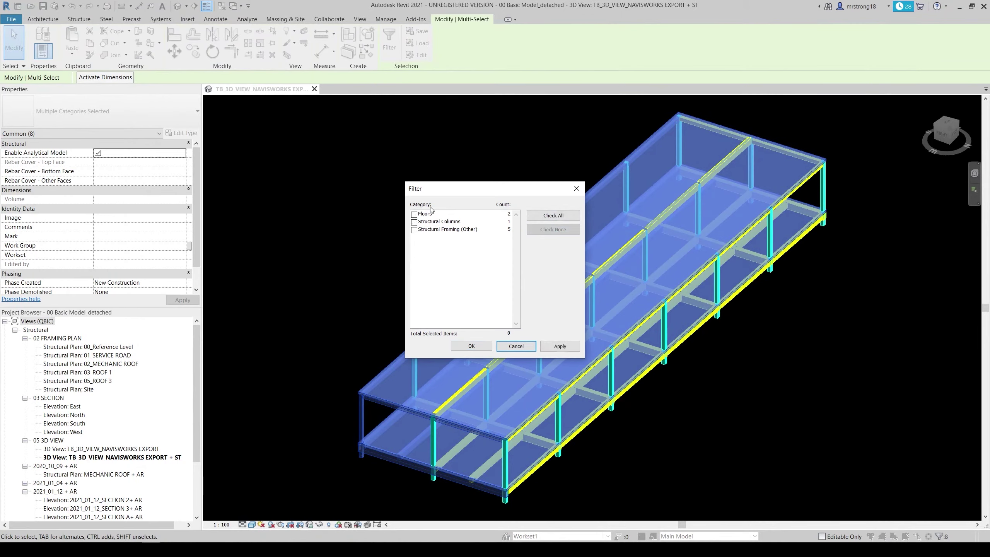
pyautogui.click(415, 214)
pyautogui.click(481, 345)
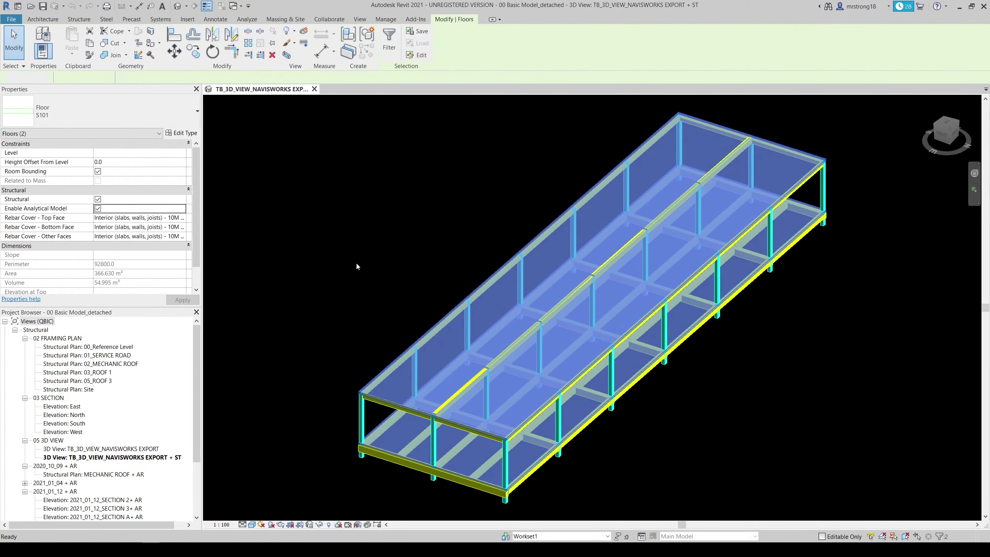
pyautogui.press('Delete')
# Save the columns-and-beams model as a new project named 01 FramesColumns.
pyautogui.click(11, 19)
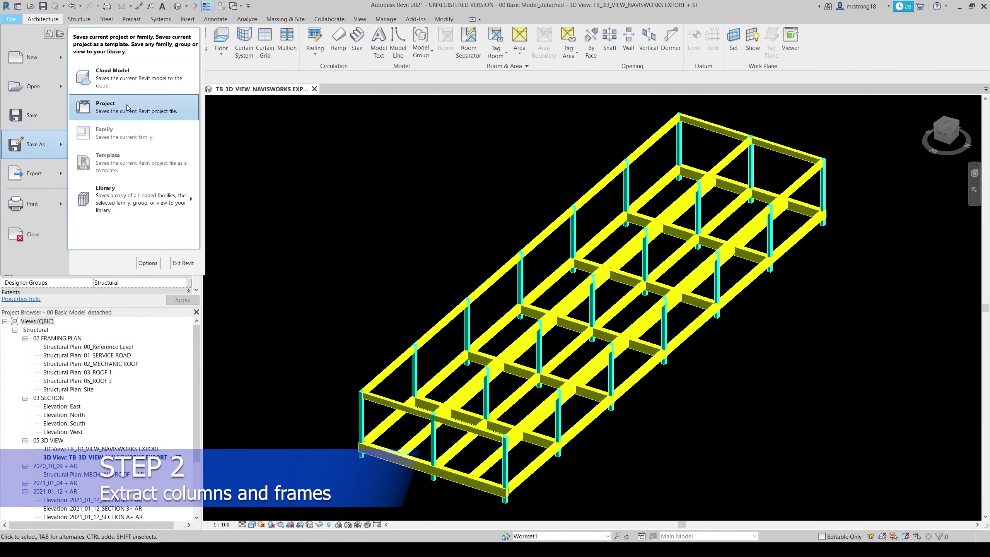
pyautogui.click(127, 105)
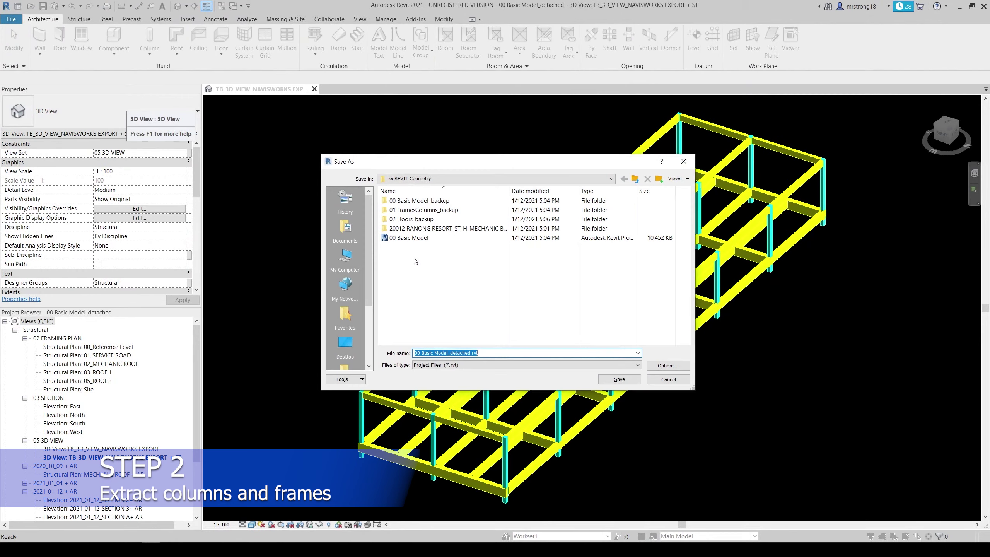
pyautogui.write('01 FramesColumns_backup')
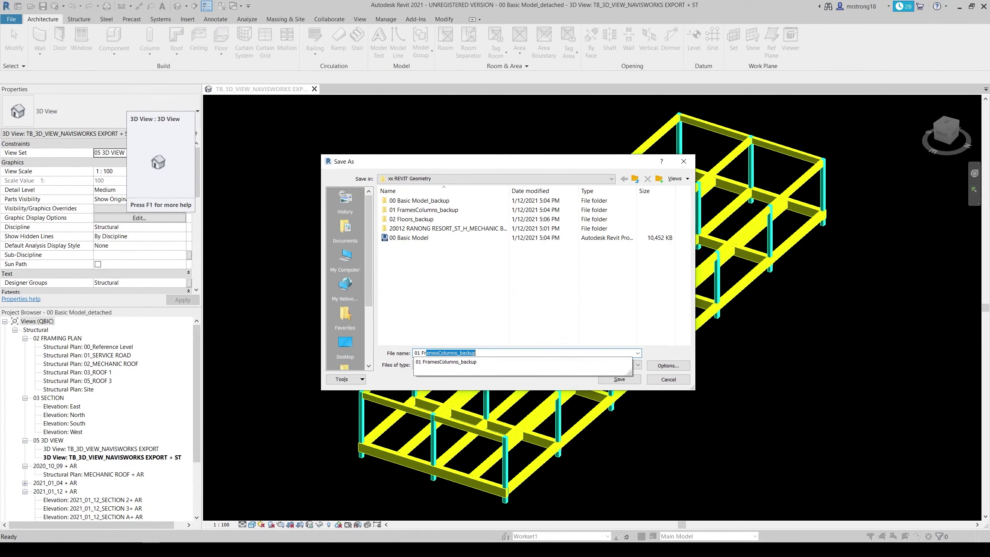
pyautogui.press('End')
pyautogui.press('BackSpace')
pyautogui.press('BackSpace')
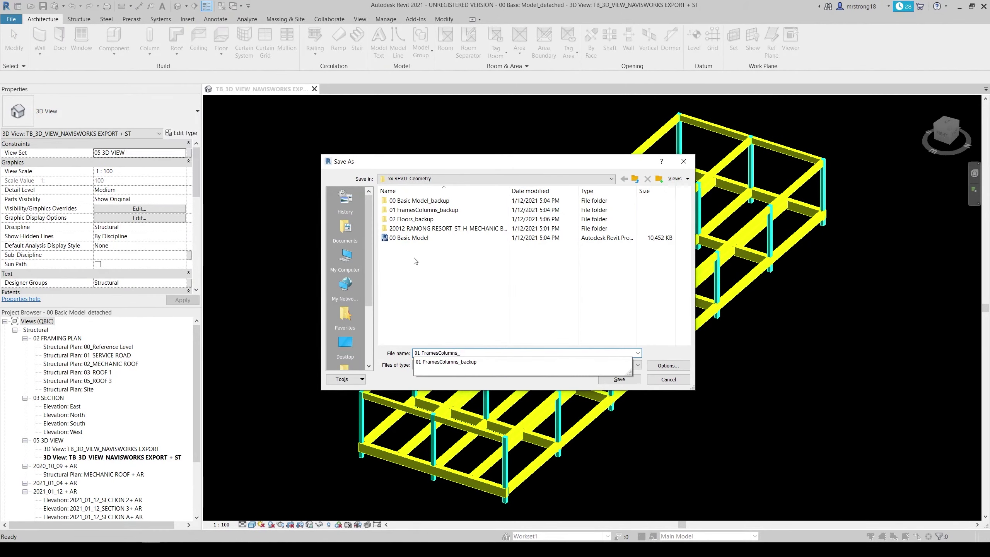
pyautogui.press('Return')
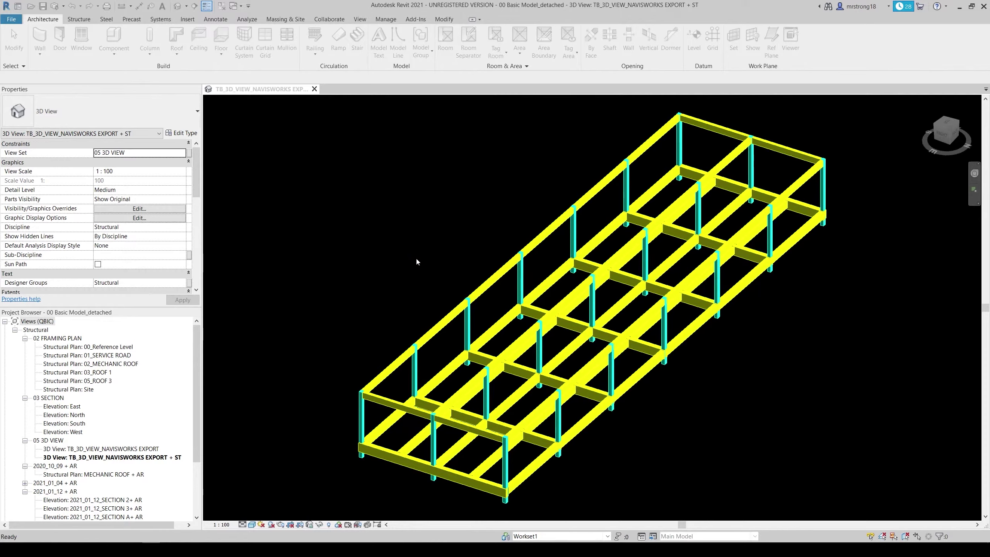
# Switch back to the 00 Basic Model_detached model and zoom out.
pyautogui.click(16, 22)
pyautogui.click(395, 265)
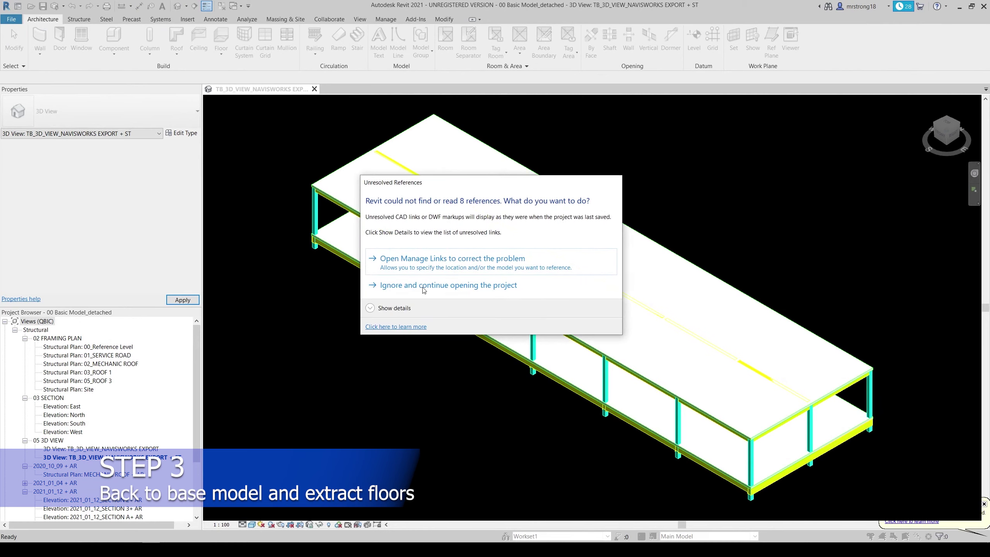
pyautogui.click(390, 285)
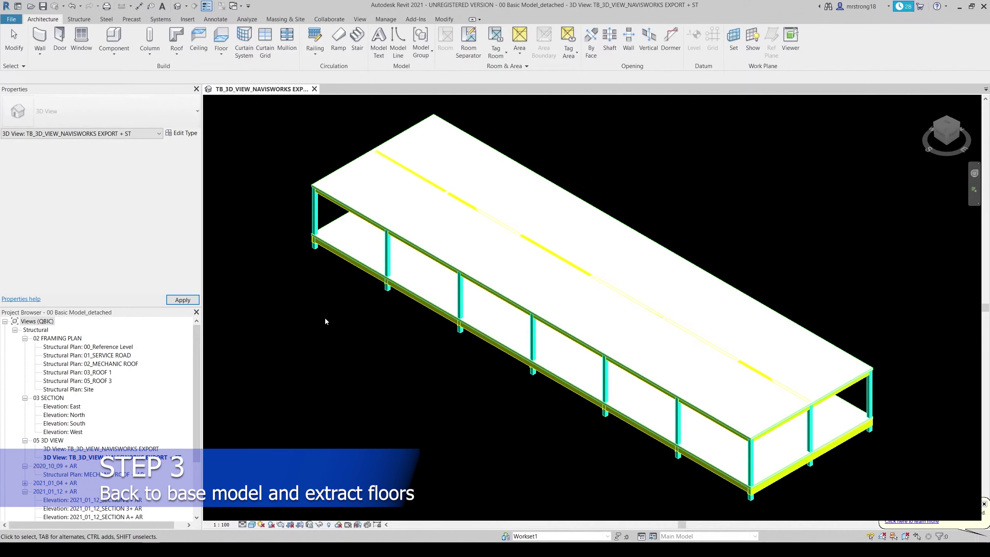
pyautogui.scroll(-2, 321, 320)
pyautogui.scroll(-2, 321, 320)
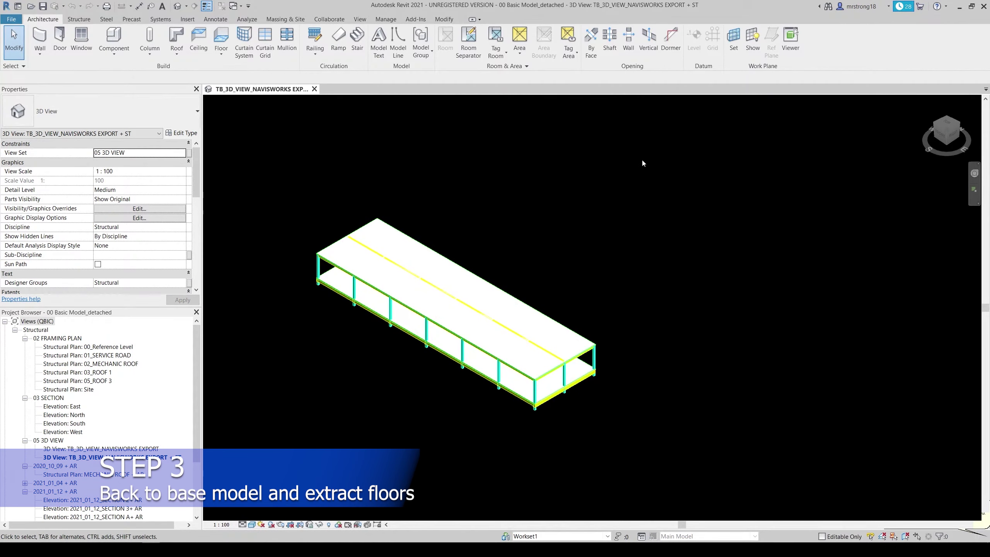
# Select everything, filter to Structural Columns and Structural Framing, and delete them.
pyautogui.moveTo(605, 154); pyautogui.dragTo(277, 487)
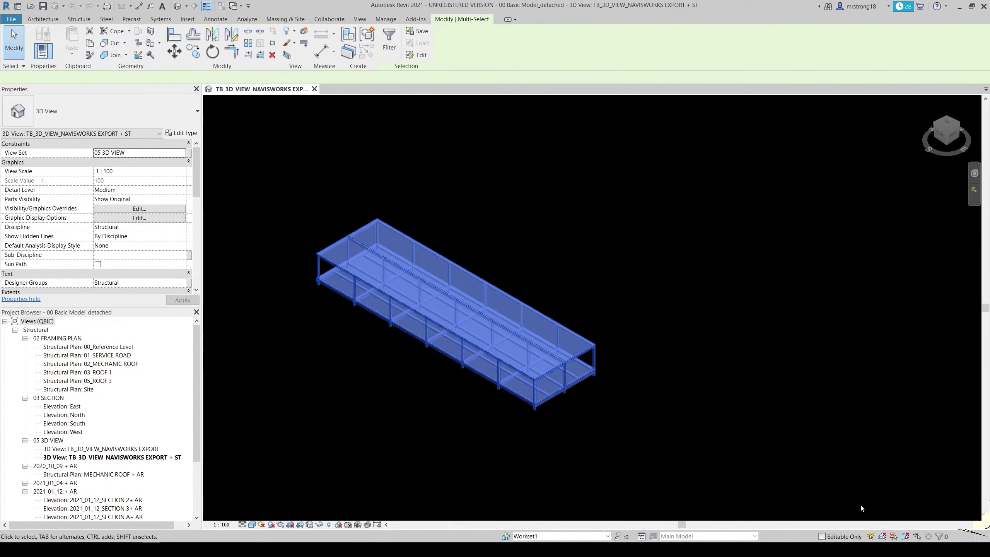
pyautogui.click(940, 537)
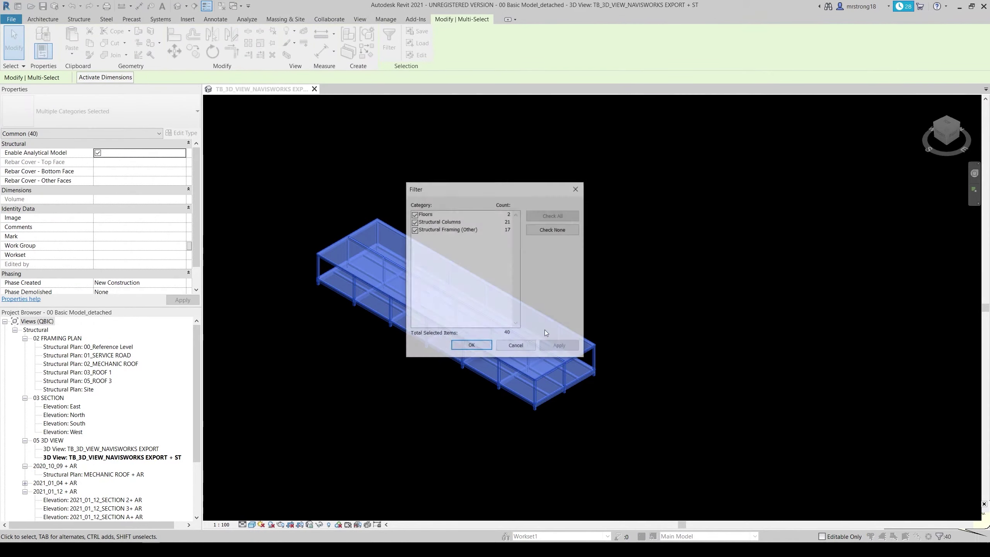
pyautogui.click(538, 231)
pyautogui.click(414, 222)
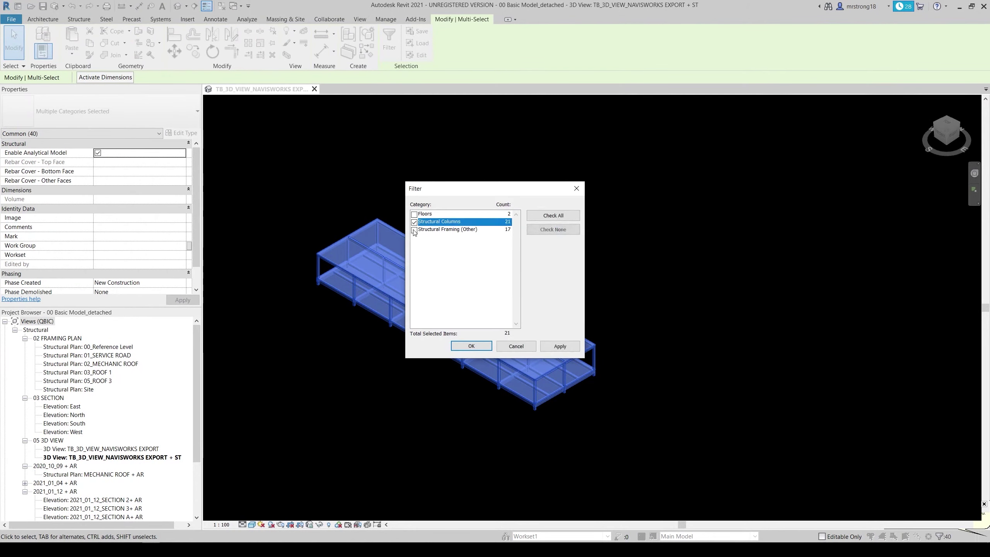
pyautogui.click(473, 346)
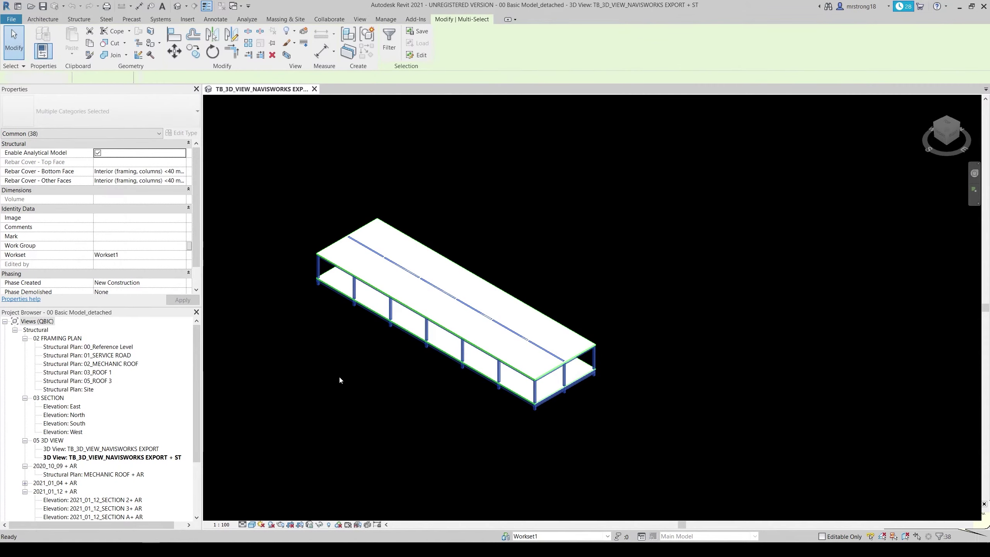
pyautogui.press('Delete')
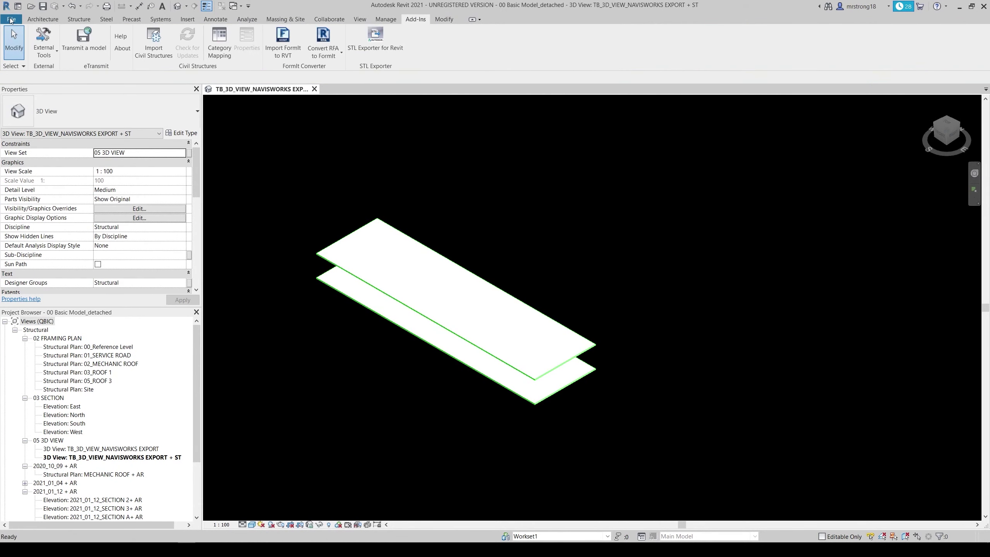
# Save the floors-only model as a new project, 02 Floors, in xx REVIT Geometry.
pyautogui.click(11, 19)
pyautogui.moveTo(36, 143)
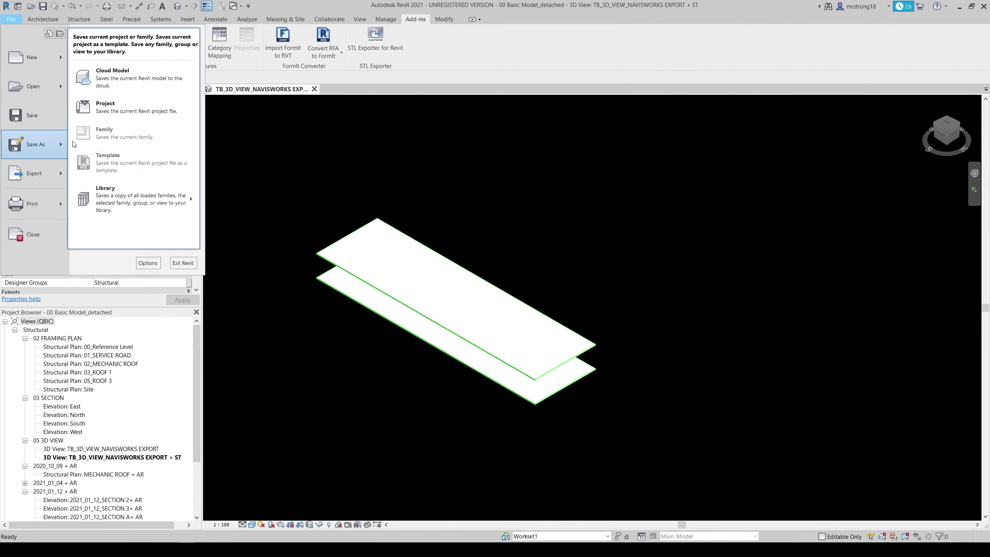
pyautogui.click(104, 106)
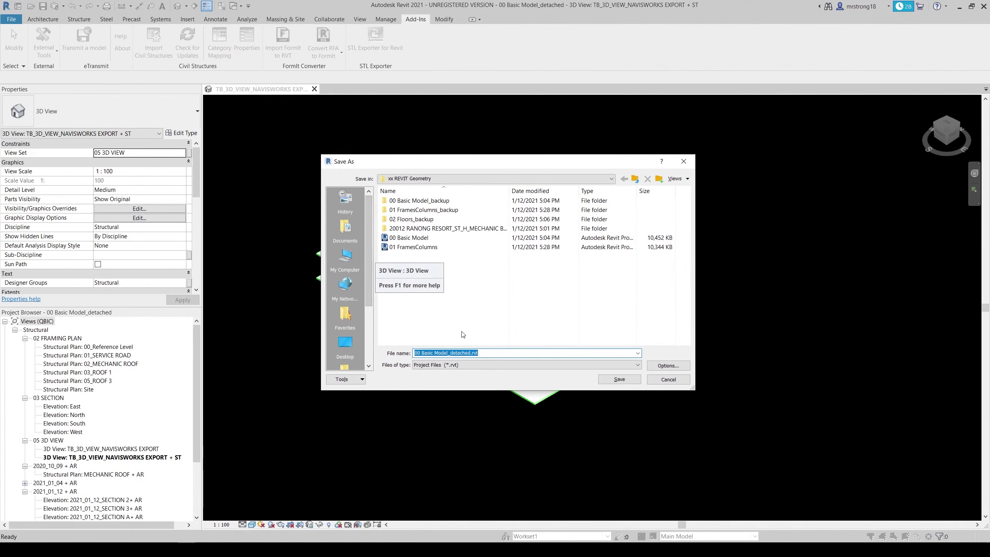
pyautogui.write('02')
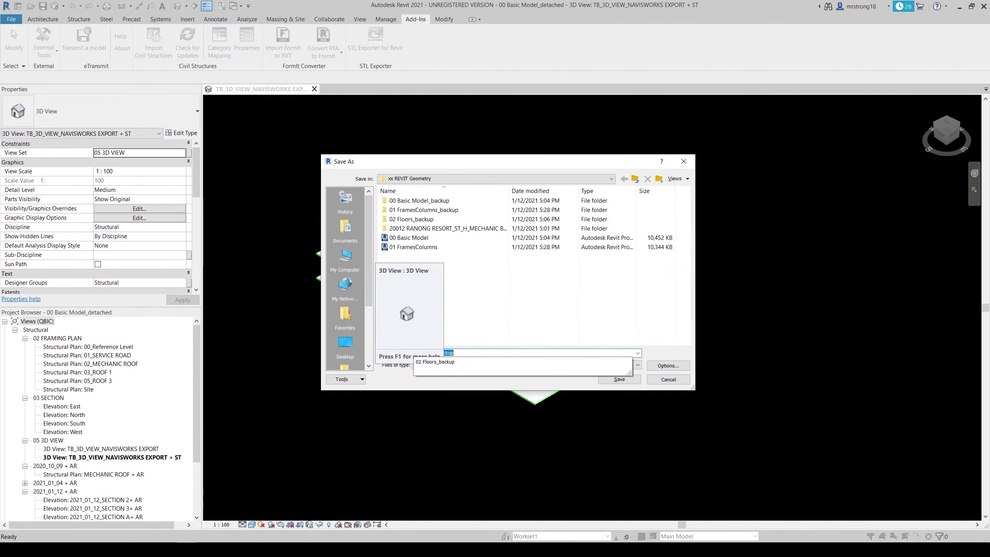
pyautogui.press('Return')
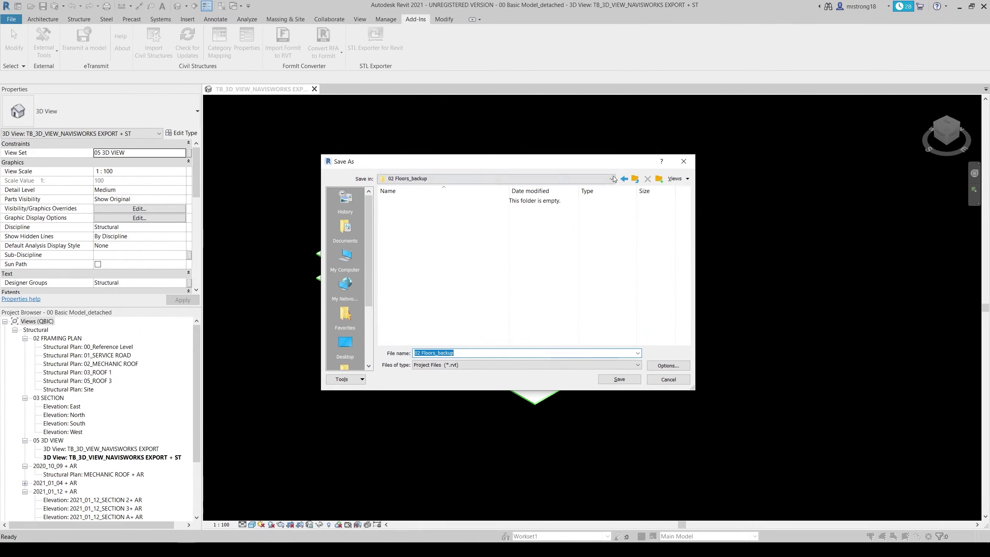
pyautogui.click(635, 179)
pyautogui.doubleClick(468, 353)
pyautogui.write('02 Floors_')
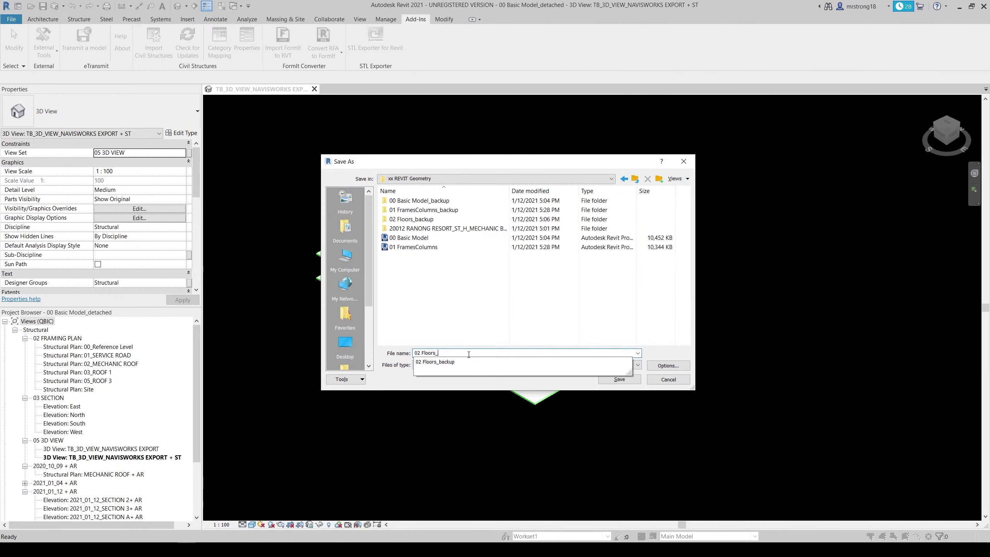
pyautogui.click(624, 379)
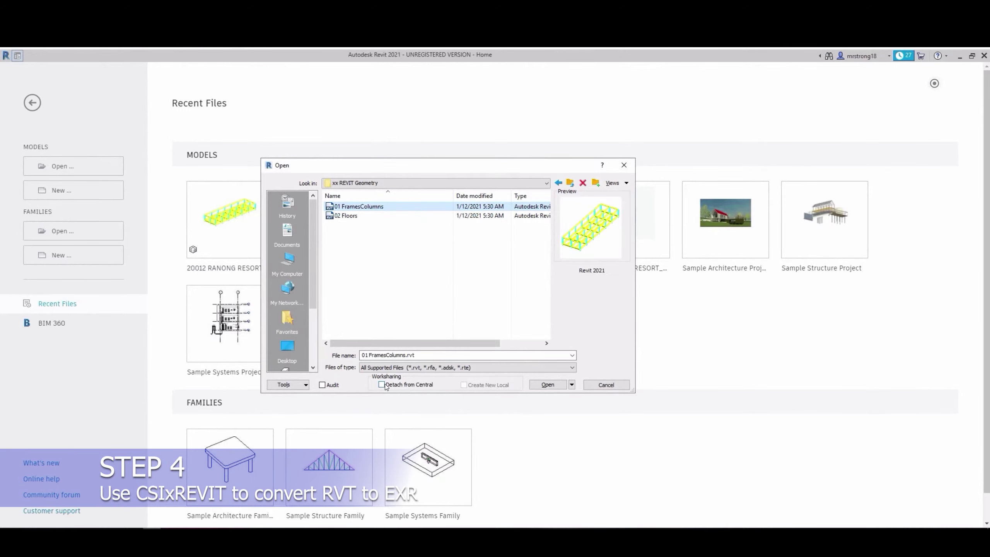
# Open 01 FramesColumns detached from central, preserving worksets and dismissing the warnings.
pyautogui.click(382, 384)
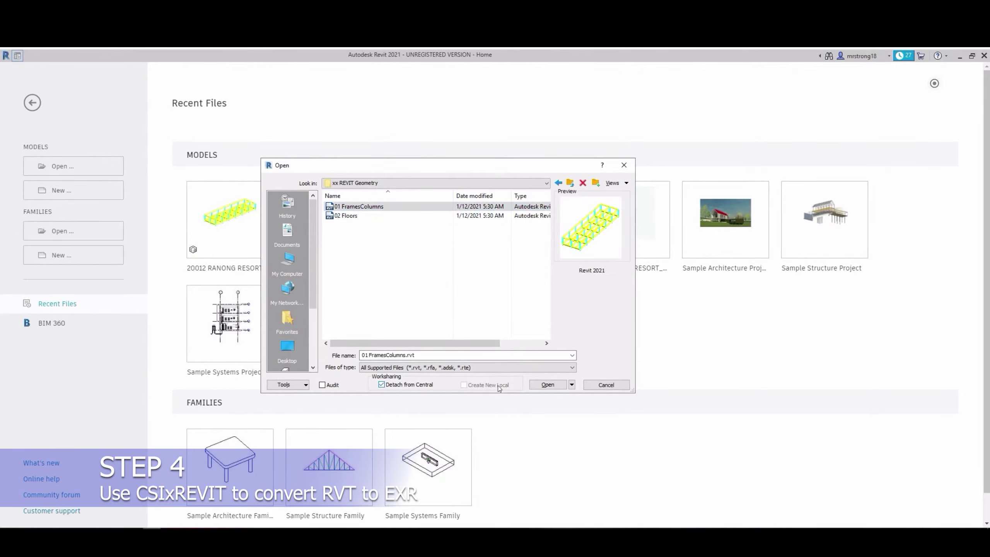
pyautogui.click(548, 385)
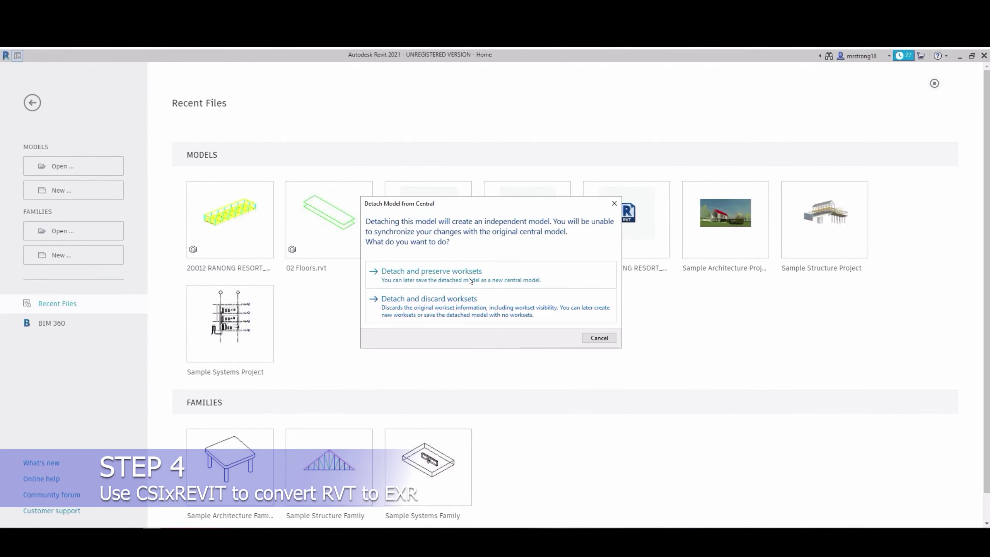
pyautogui.click(445, 278)
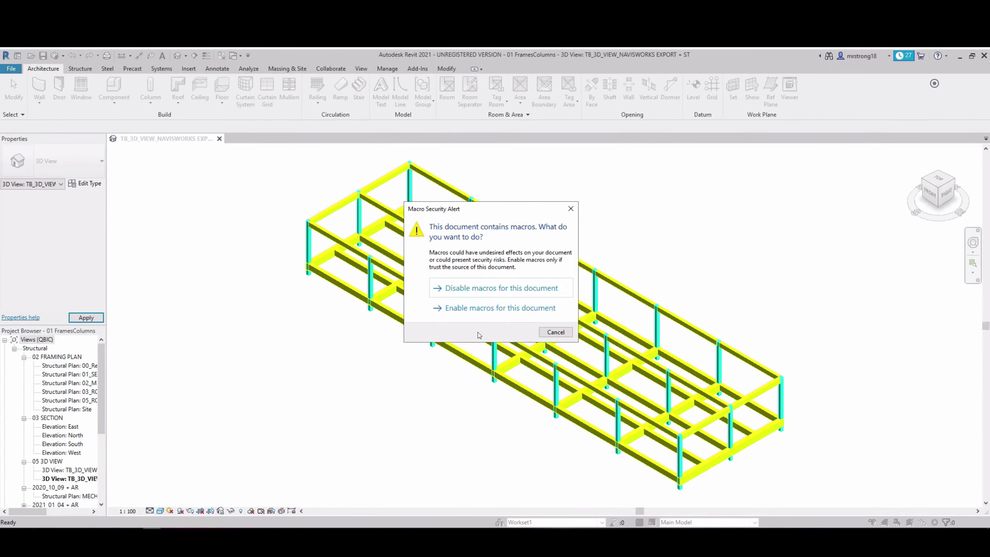
pyautogui.click(482, 315)
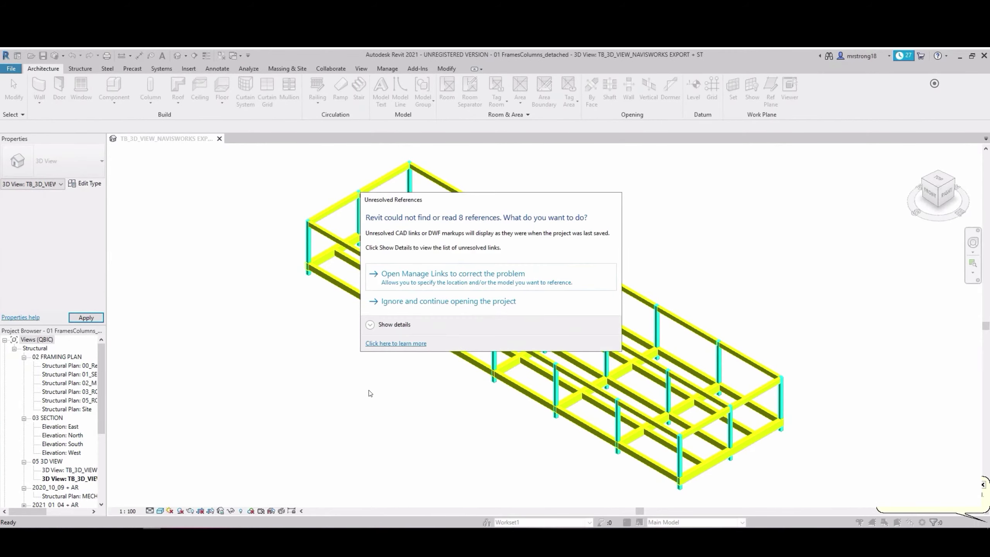
pyautogui.click(433, 309)
# Zoom to fit the frame and crossing-select all its frame members.
pyautogui.scroll(3, 394, 392)
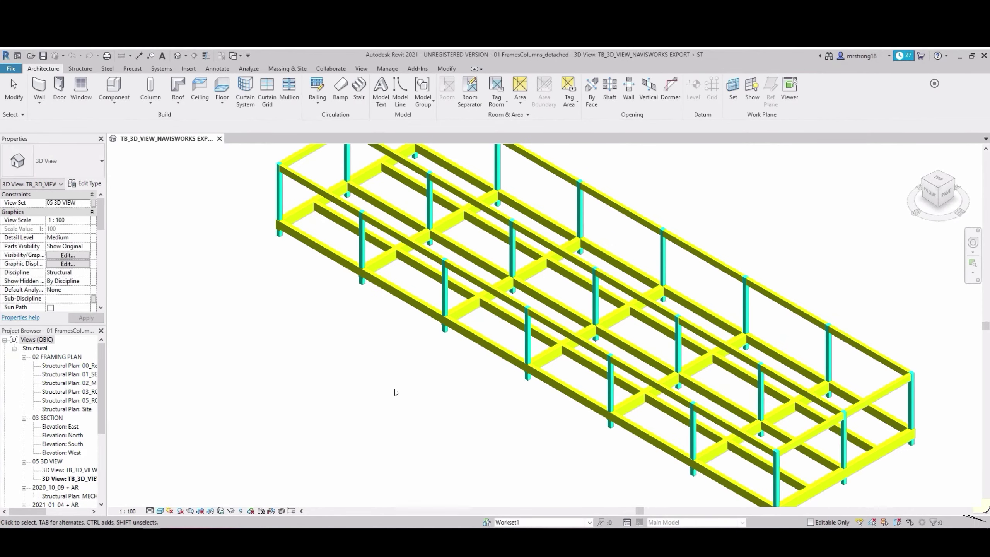
pyautogui.scroll(3, 396, 391)
pyautogui.scroll(-5, 395, 391)
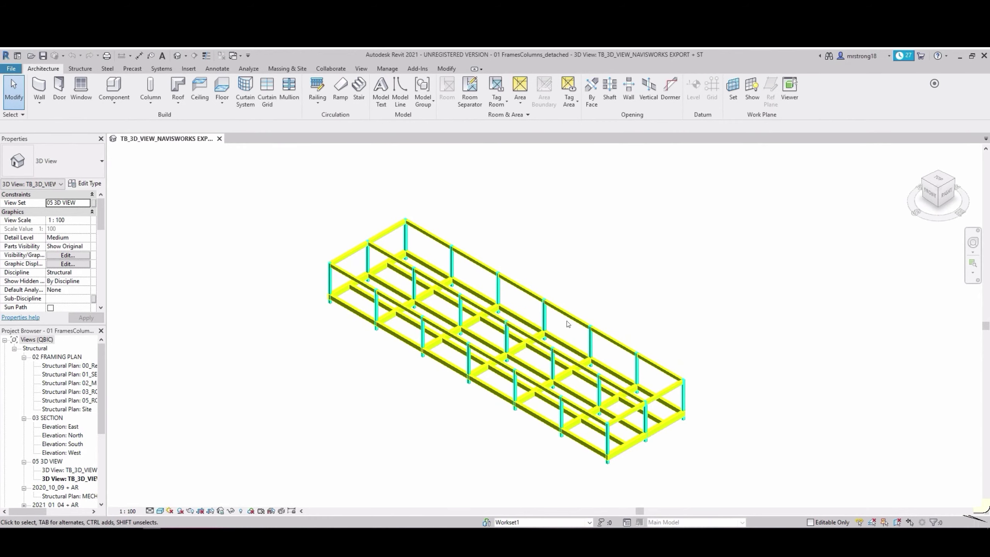
pyautogui.moveTo(776, 184); pyautogui.dragTo(227, 485)
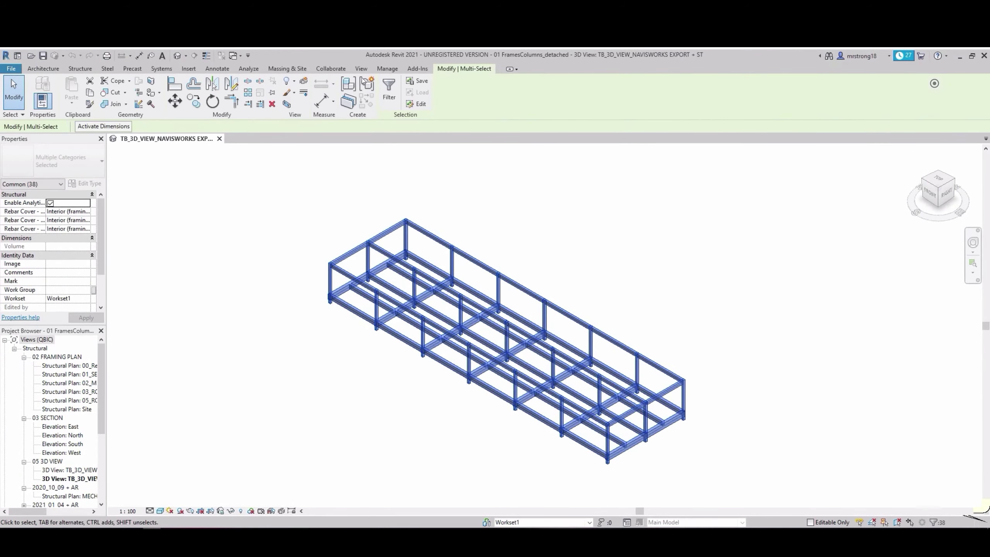
# Export only the selected frames to a new ETABS model, saved as 01 FramesColumns_detached.exr.
pyautogui.click(417, 69)
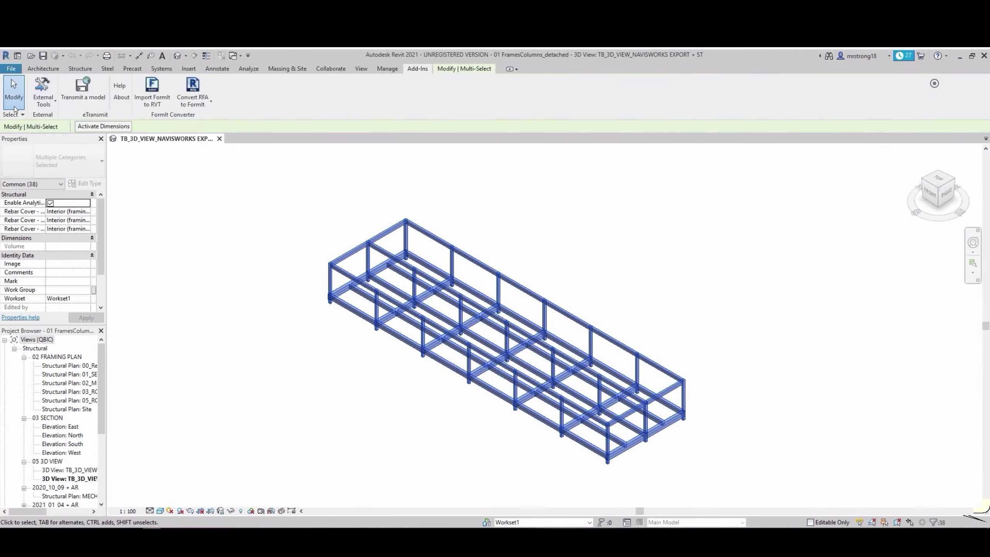
pyautogui.click(44, 93)
pyautogui.click(65, 116)
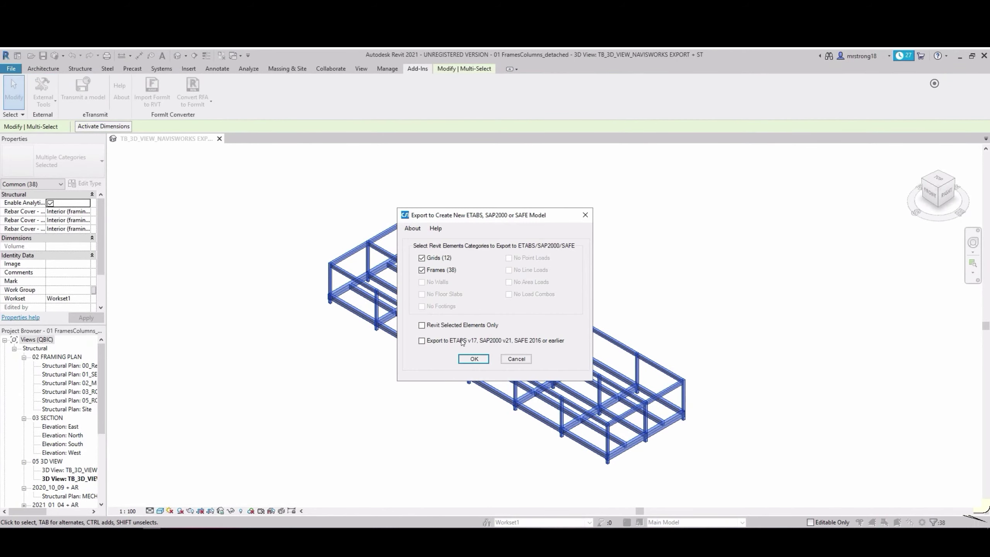
pyautogui.click(439, 325)
pyautogui.click(470, 362)
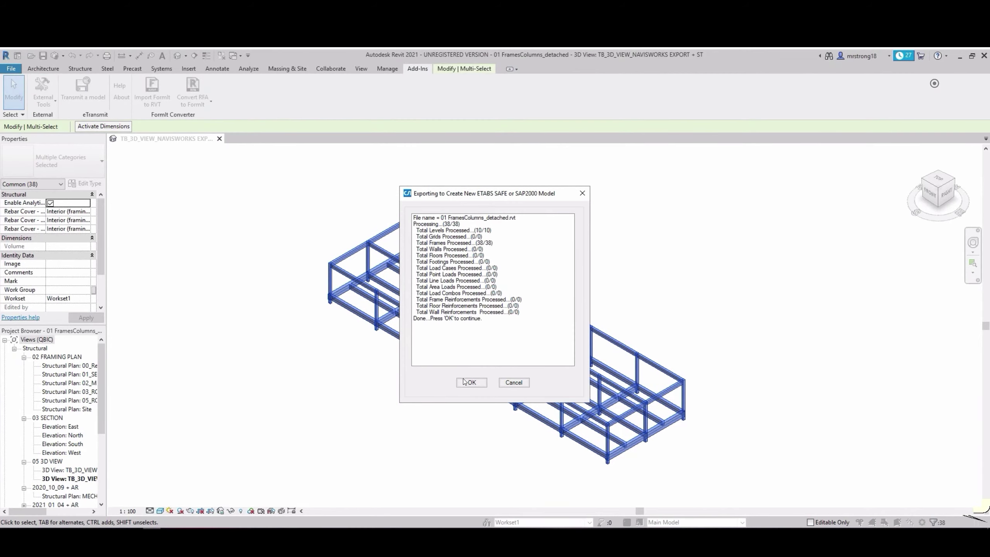
pyautogui.click(465, 382)
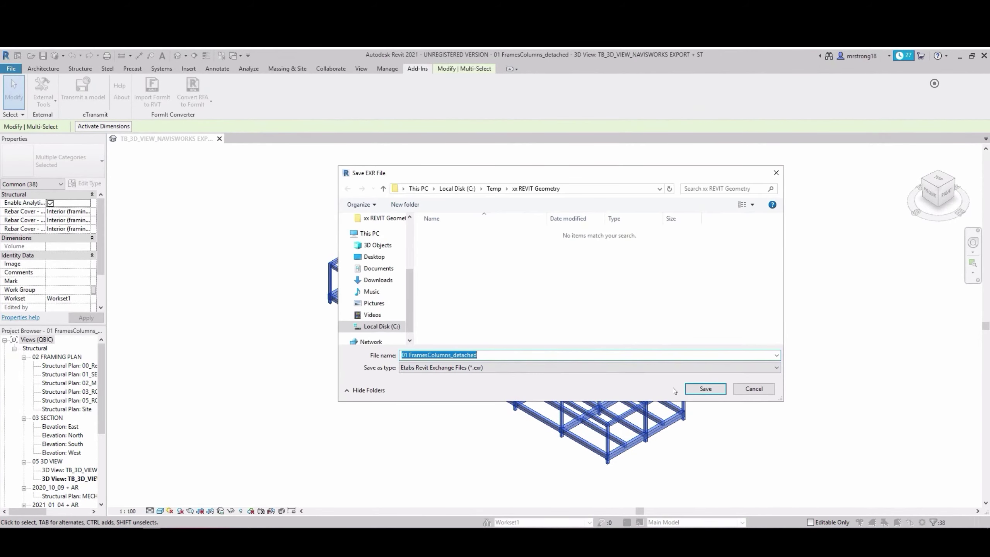
pyautogui.click(713, 388)
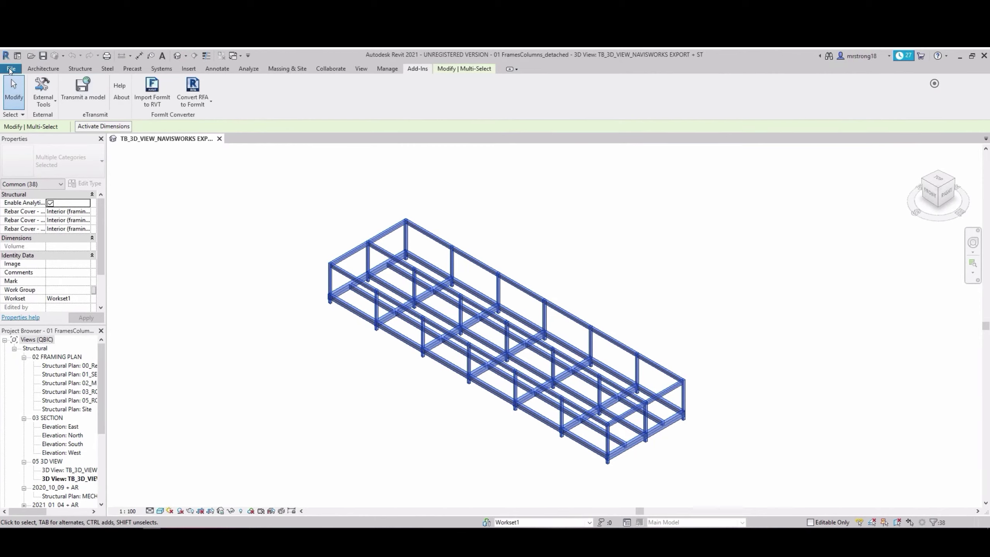
# Close the 01 FramesColumns_detached project without saving changes.
pyautogui.click(11, 69)
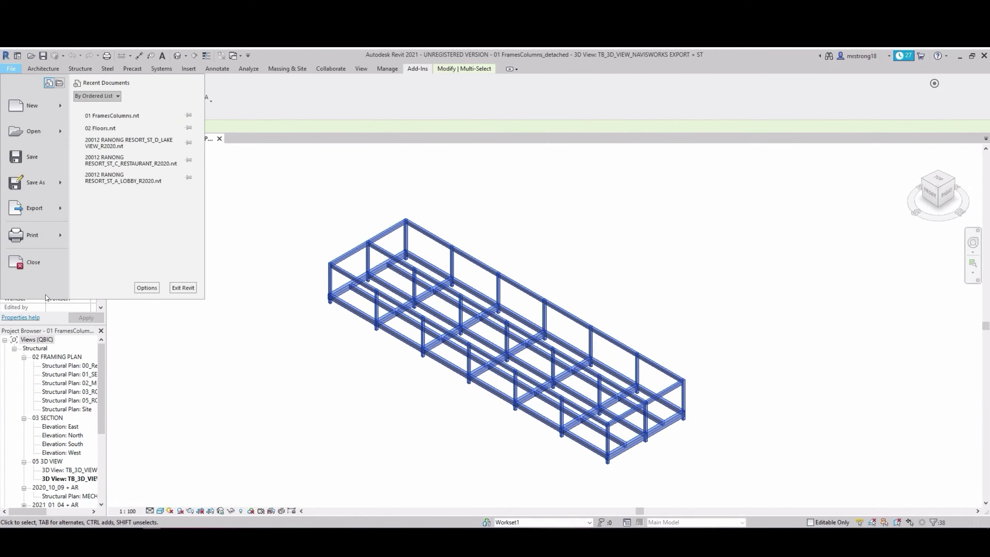
pyautogui.click(34, 266)
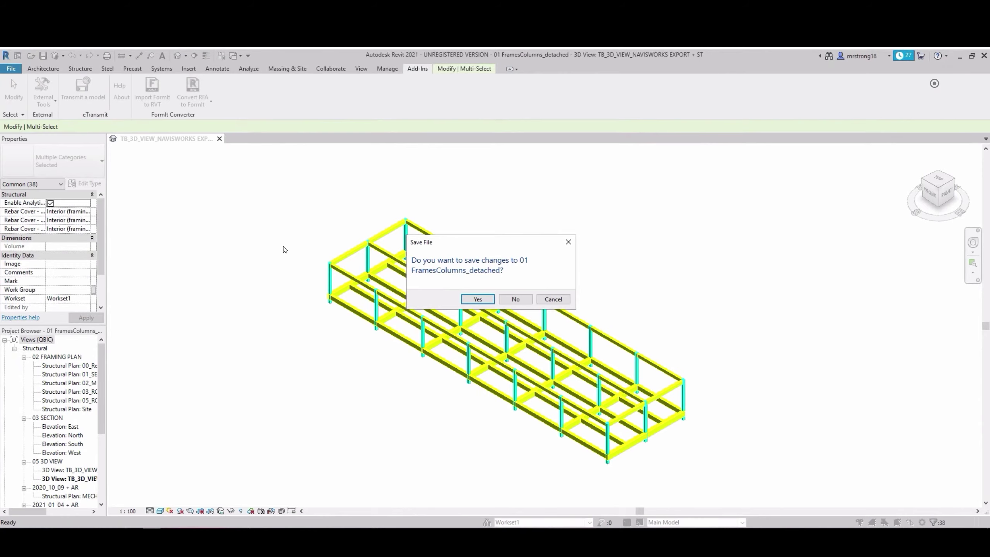
pyautogui.click(516, 299)
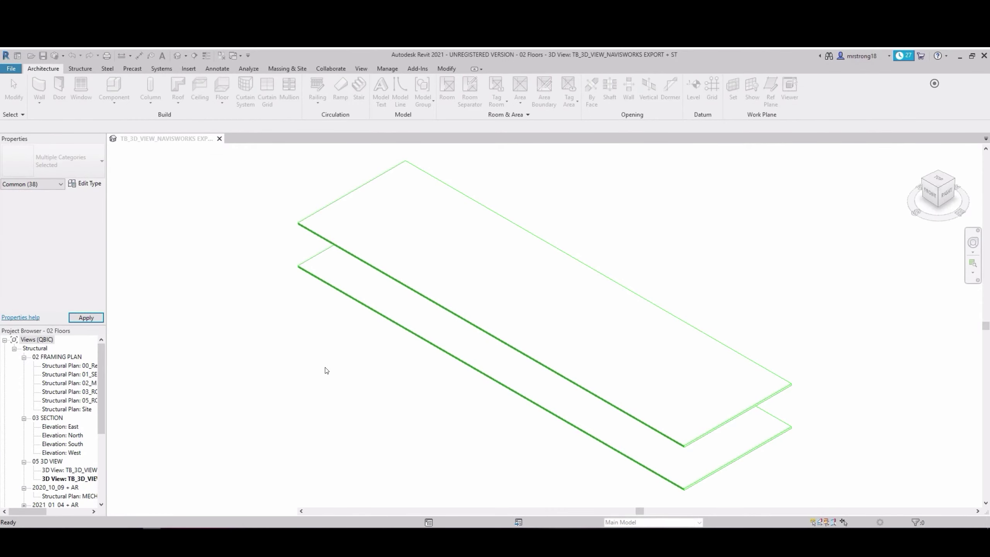
# Open 02 Floors and export both selected slabs only to 02 Floors_detached.exr.
pyautogui.click(441, 306)
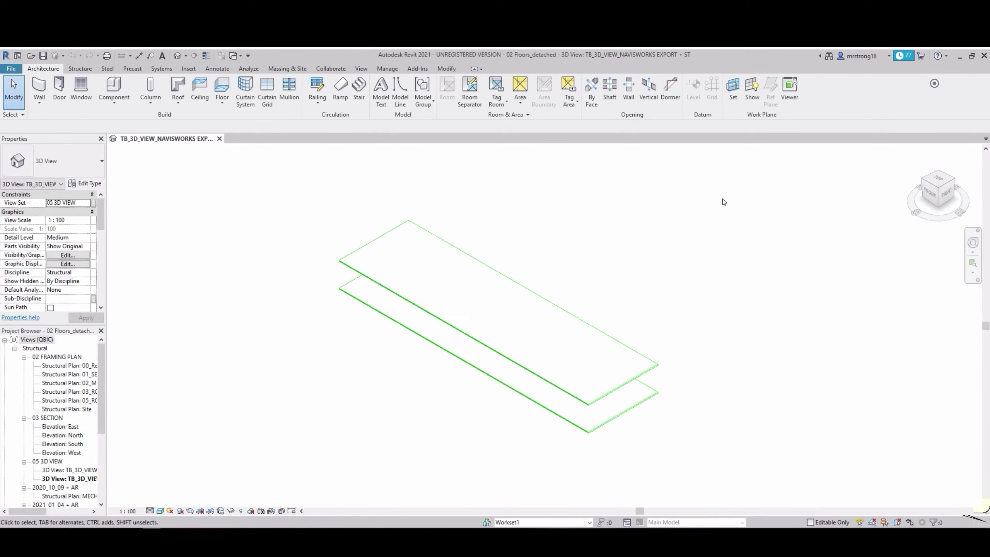
pyautogui.moveTo(724, 202); pyautogui.dragTo(327, 464)
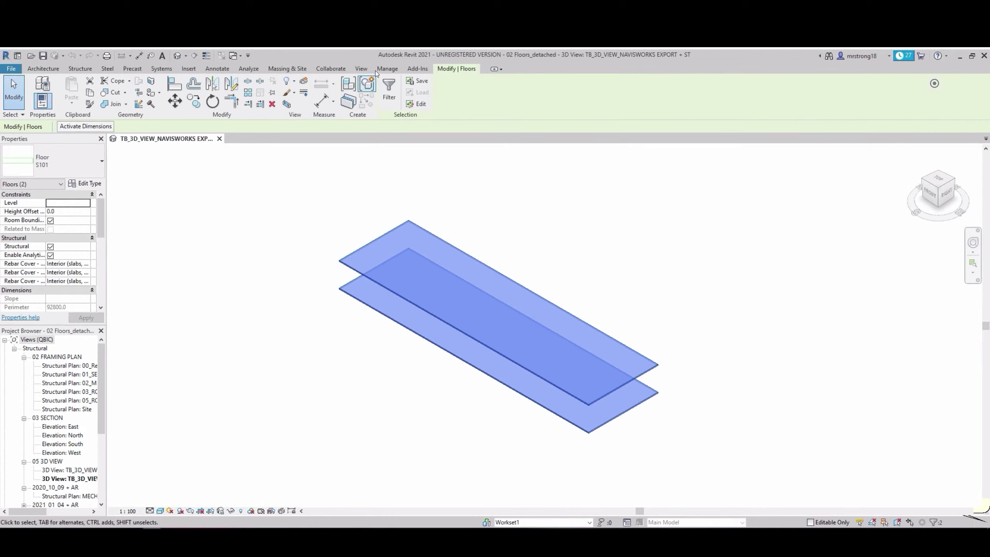
pyautogui.click(409, 68)
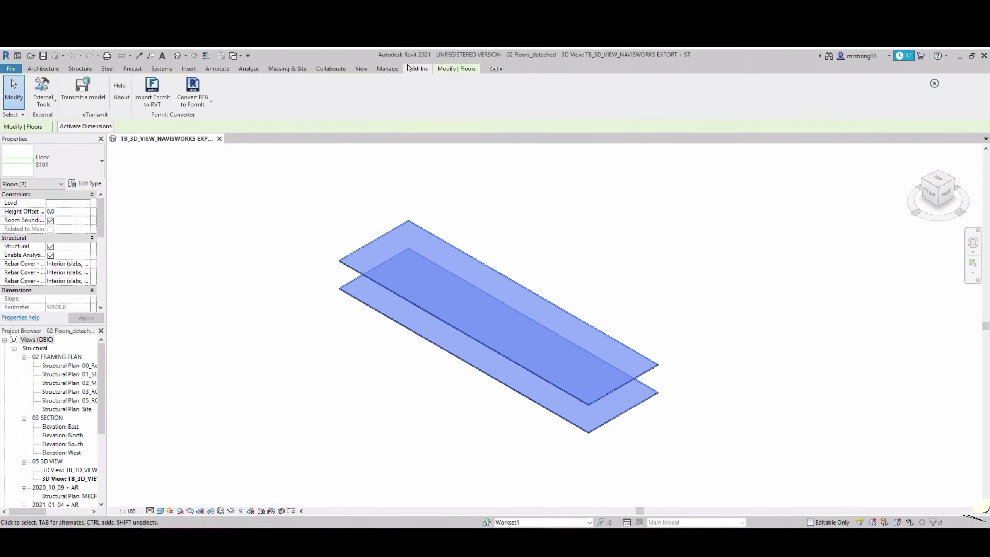
pyautogui.click(43, 102)
pyautogui.click(63, 117)
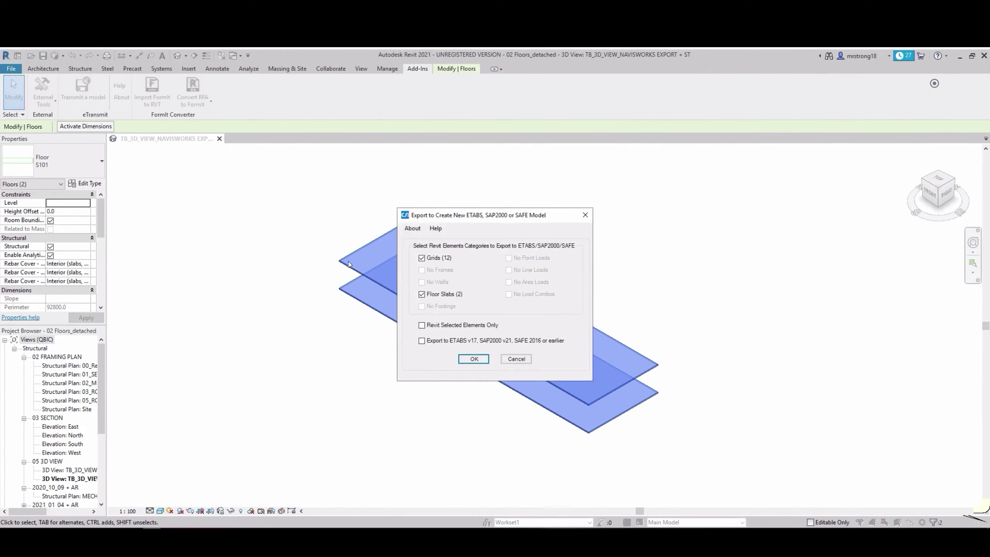
pyautogui.press('space')
pyautogui.click(480, 359)
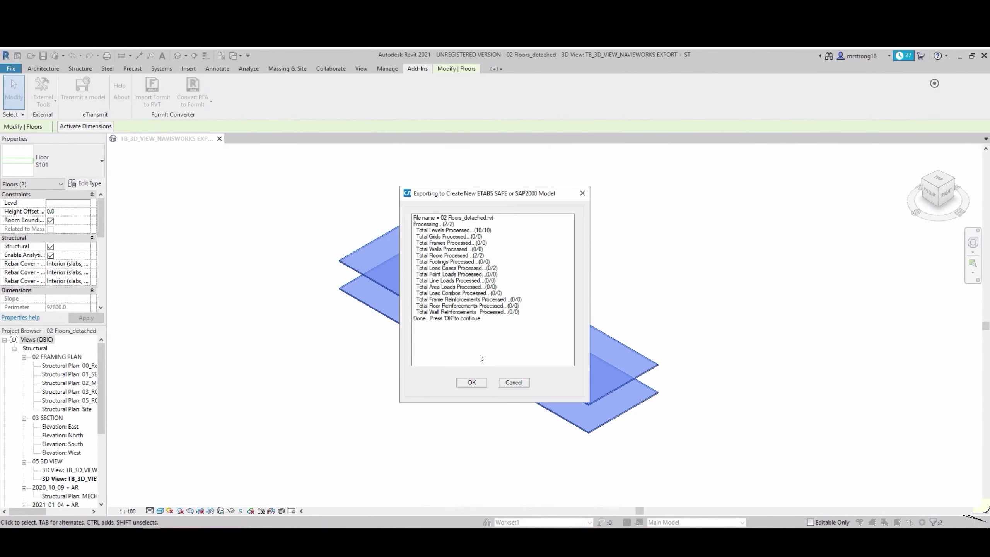
pyautogui.click(474, 383)
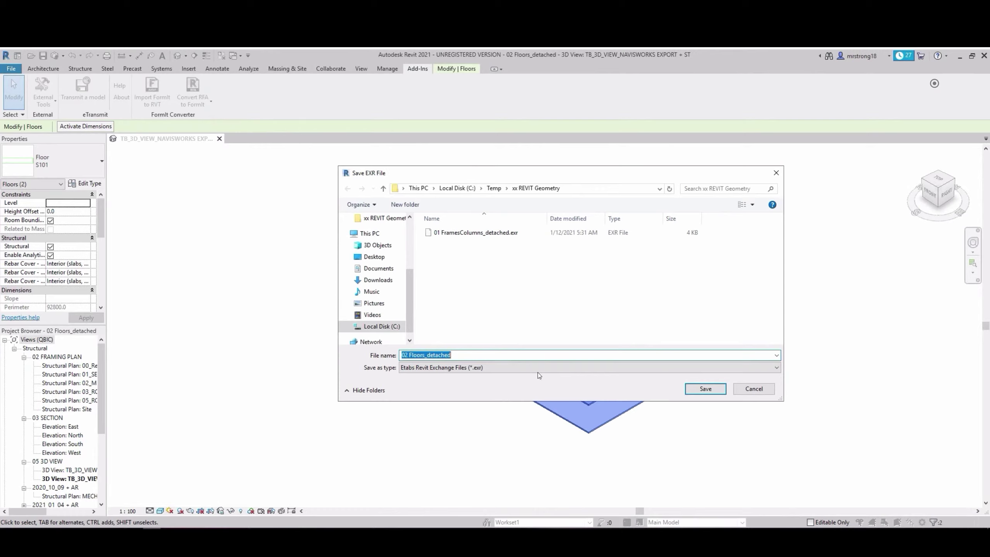
pyautogui.click(706, 389)
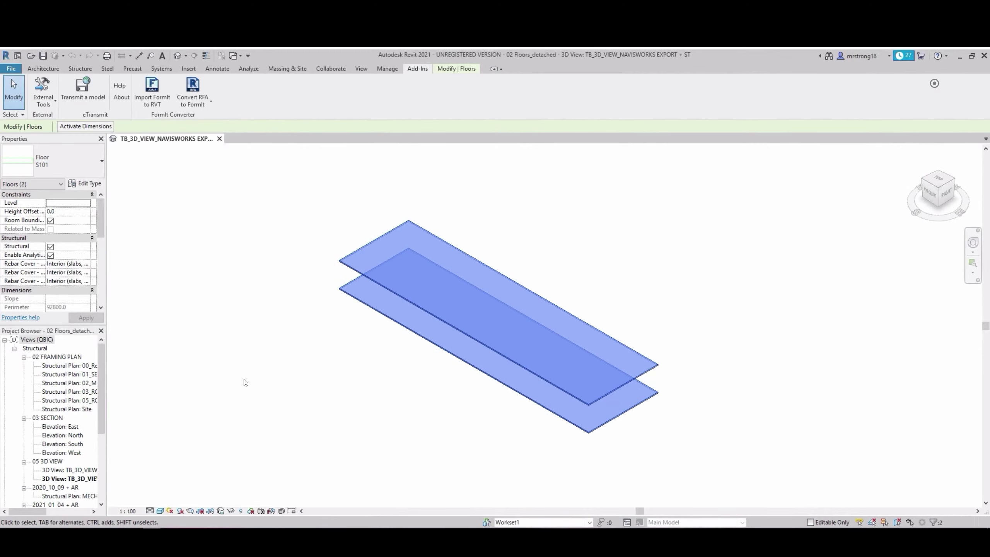
pyautogui.click(202, 456)
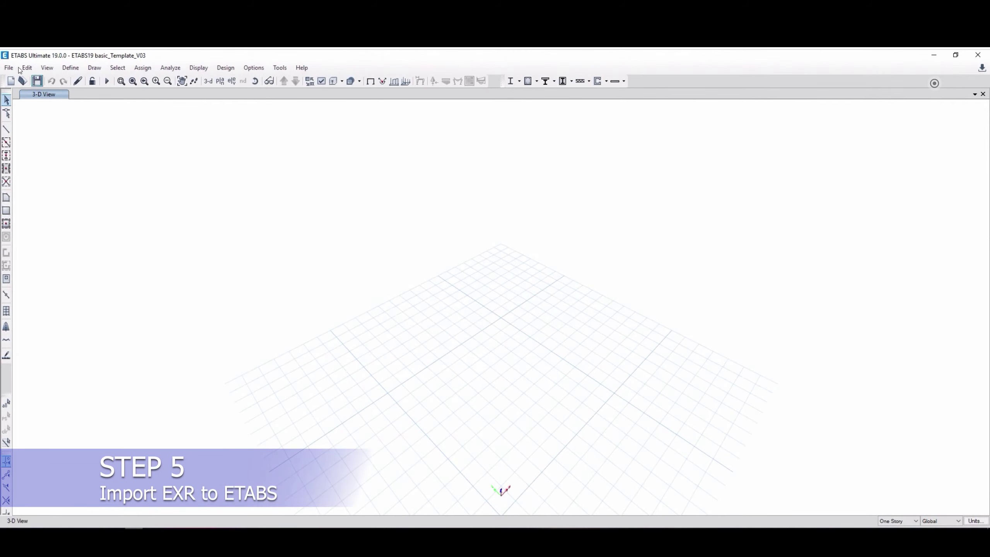
# Import the Revit exchange file 01 FramesColumns_detached.exr from xx REVIT Geometry into ETABS.
pyautogui.click(9, 67)
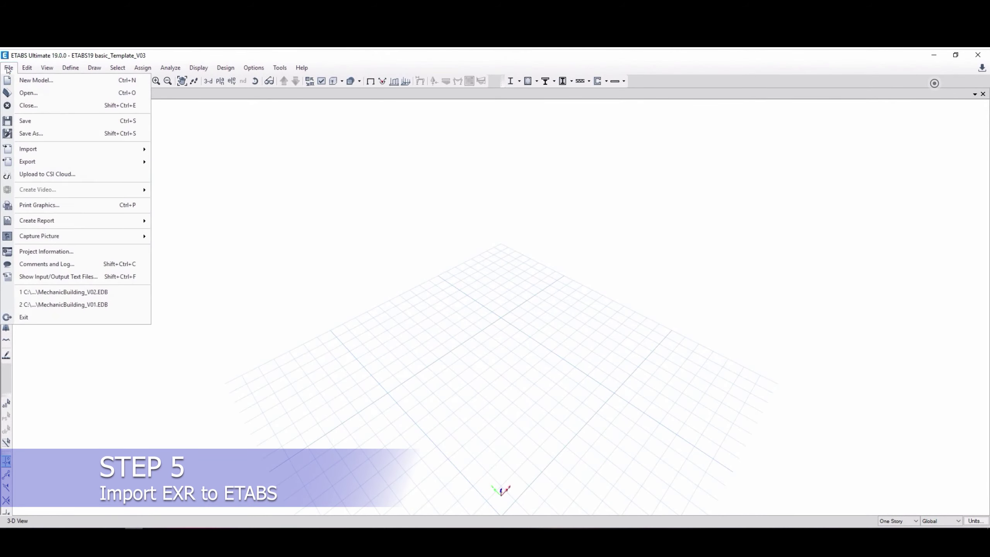
pyautogui.moveTo(28, 148)
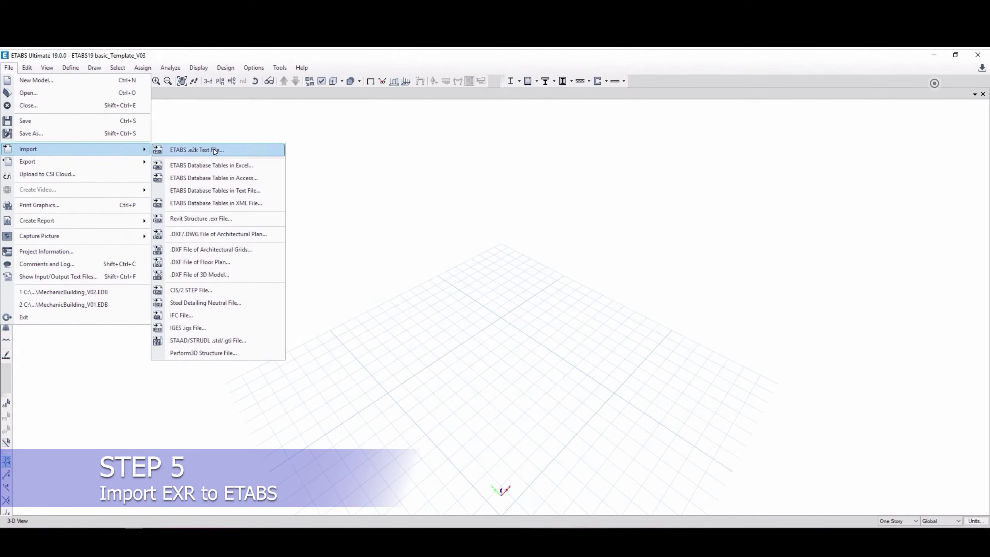
pyautogui.click(212, 219)
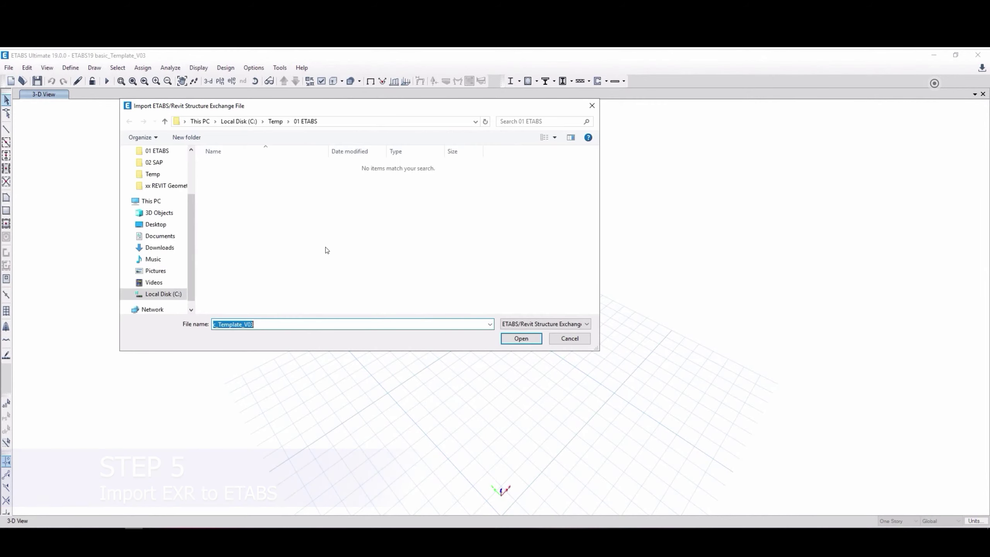
pyautogui.click(276, 121)
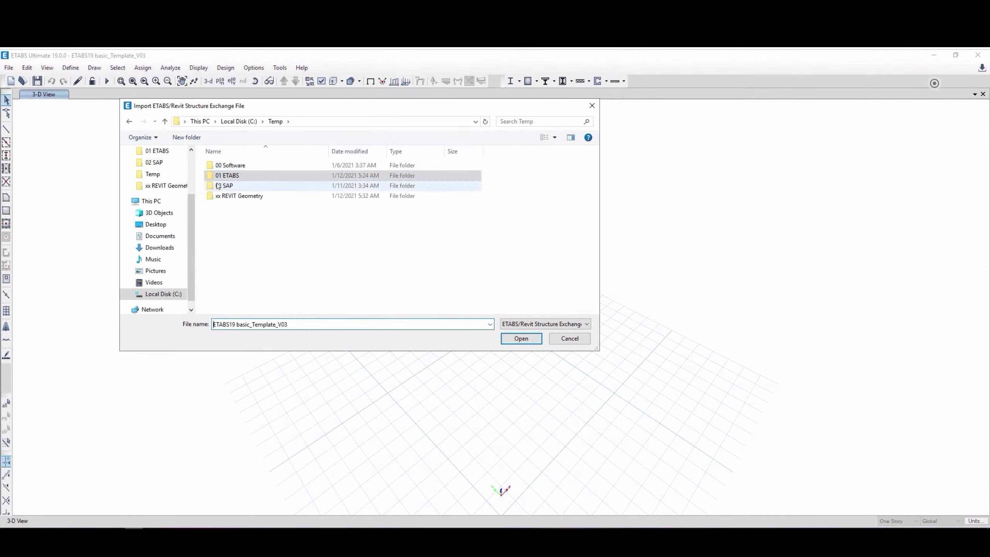
pyautogui.doubleClick(231, 196)
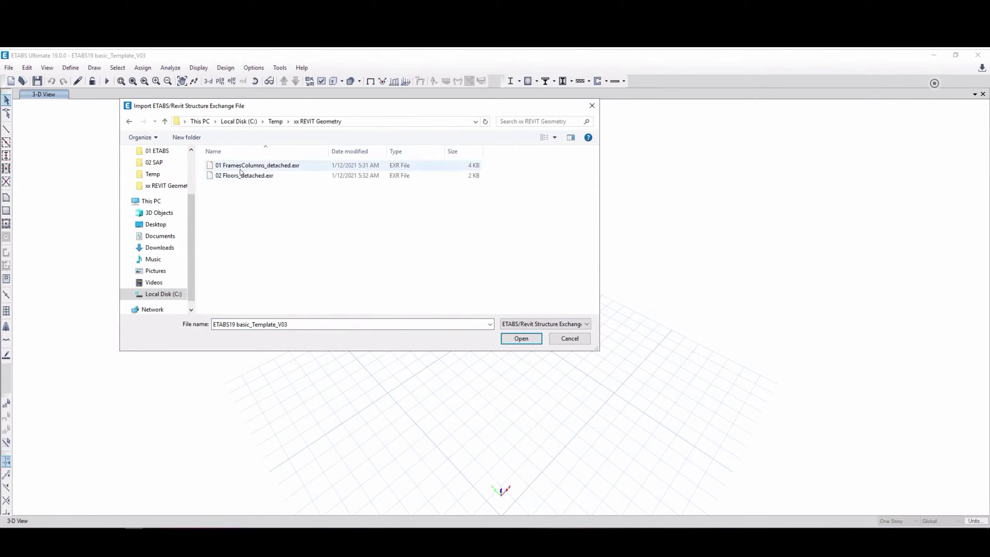
pyautogui.click(258, 165)
pyautogui.click(539, 339)
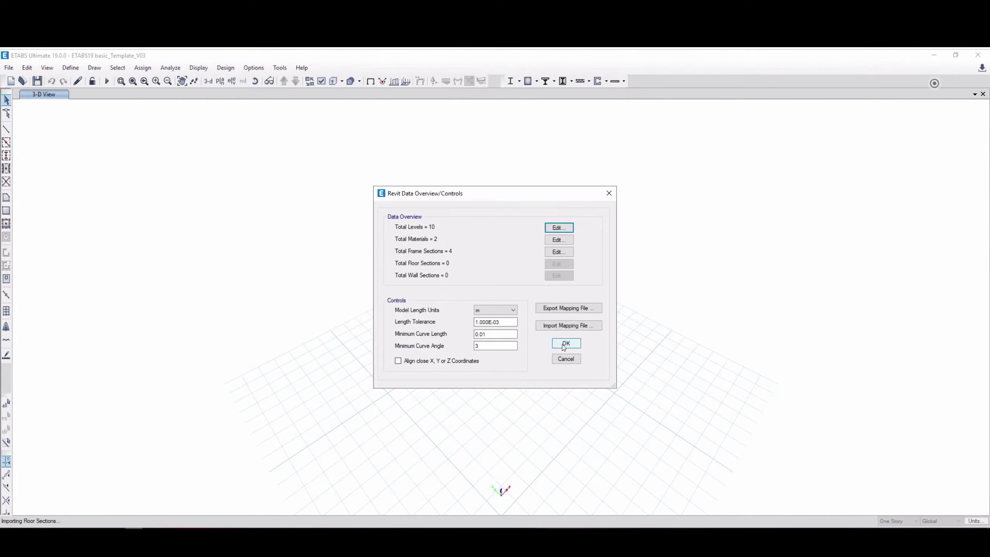
pyautogui.click(565, 344)
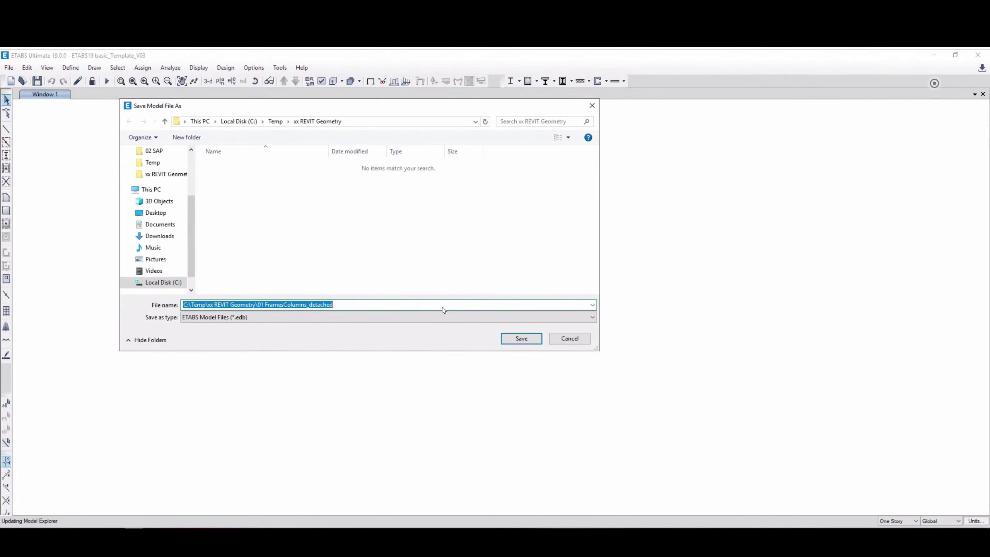
# Save the model into the 01 ETABS folder, replacing the existing file of that name.
pyautogui.click(275, 121)
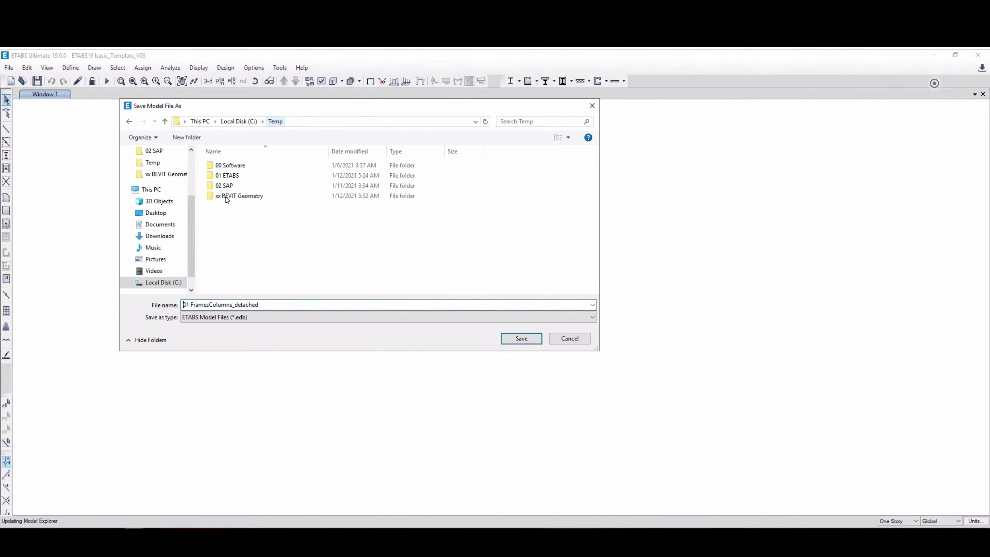
pyautogui.click(235, 180)
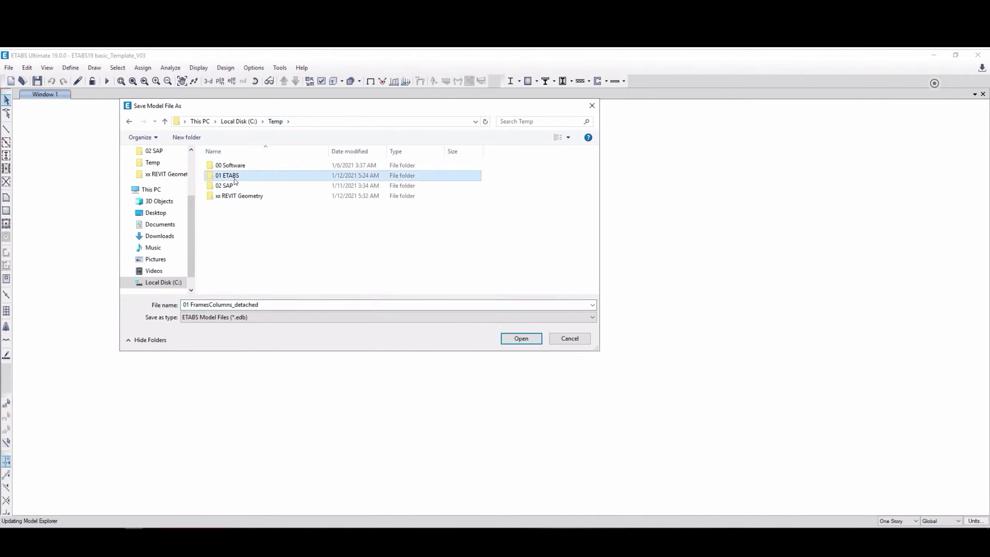
pyautogui.doubleClick(235, 180)
pyautogui.click(245, 176)
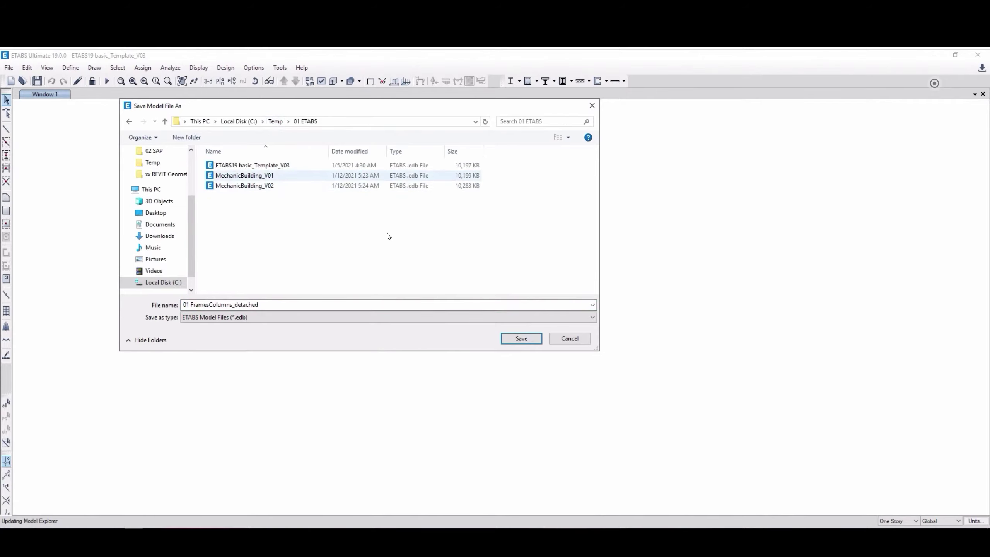
pyautogui.click(517, 334)
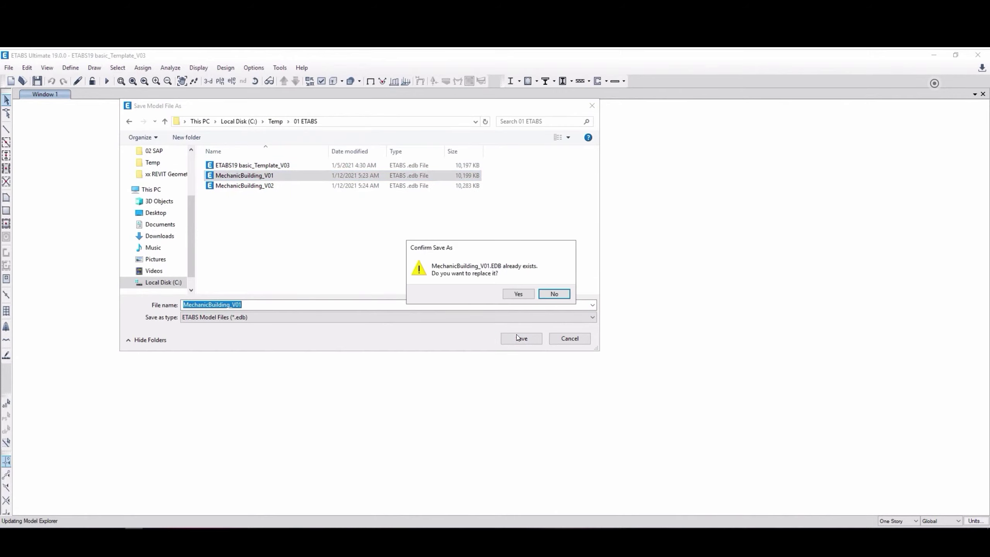
pyautogui.click(515, 297)
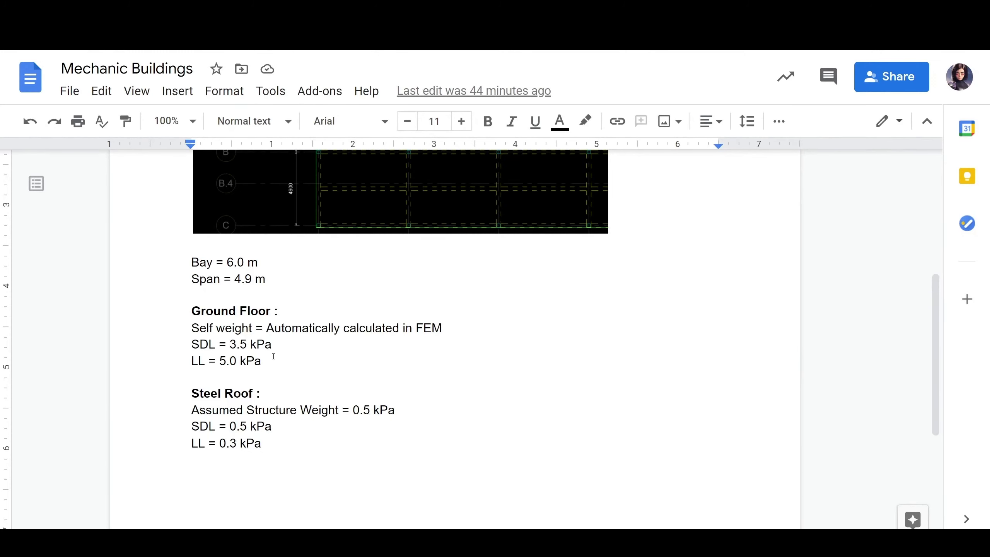
# Drag across the ground-floor load figures in the MechanicBuilding_V02 3D view to mark them.
pyautogui.moveTo(274, 357); pyautogui.dragTo(167, 309)
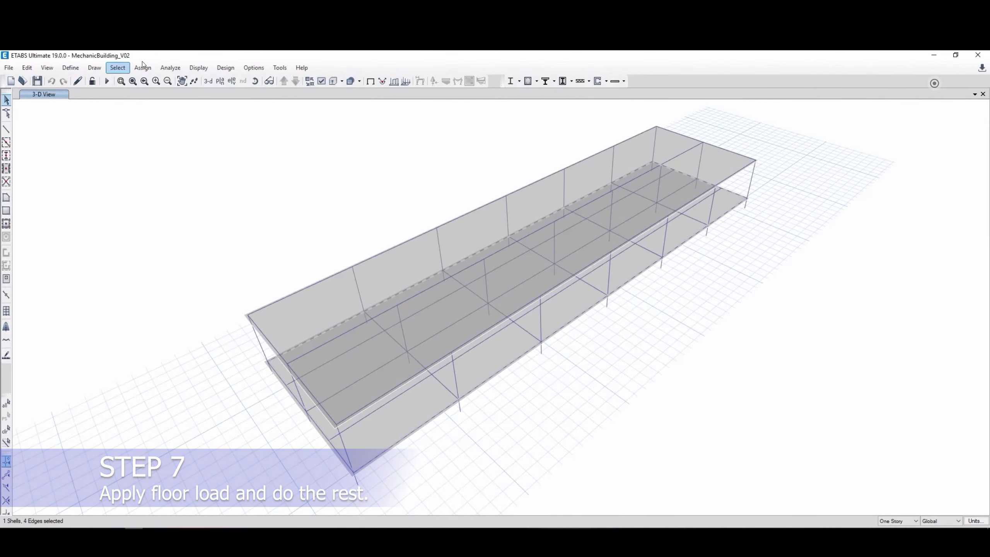
# Apply a 3.5 kN/m² uniform load to the ground floor slab under pattern 11.
pyautogui.click(144, 68)
pyautogui.moveTo(164, 171)
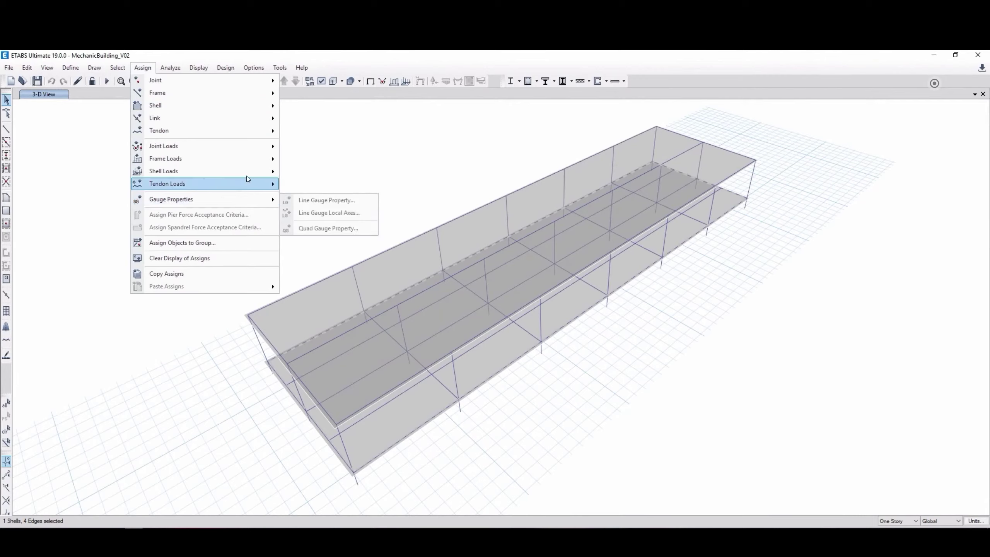
pyautogui.click(318, 185)
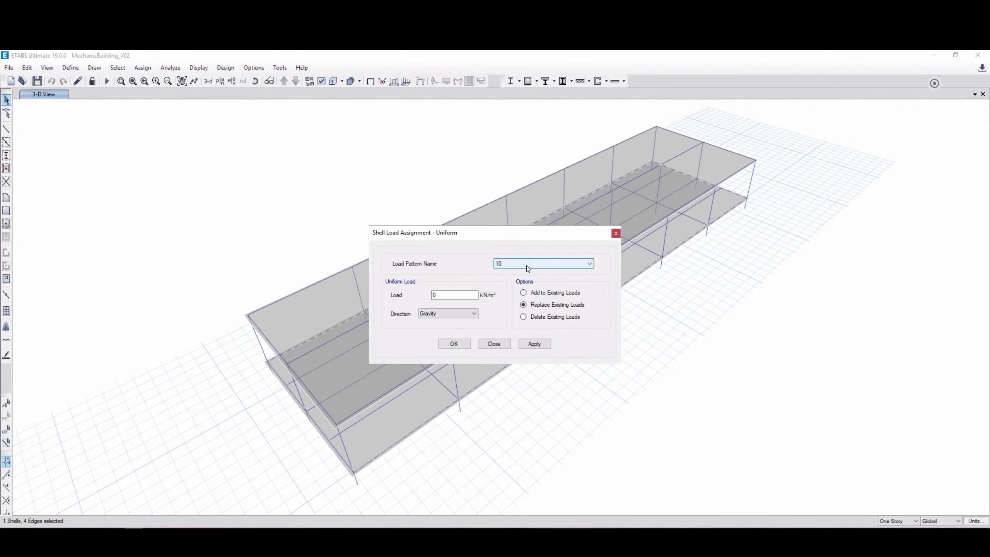
pyautogui.click(526, 265)
pyautogui.click(498, 285)
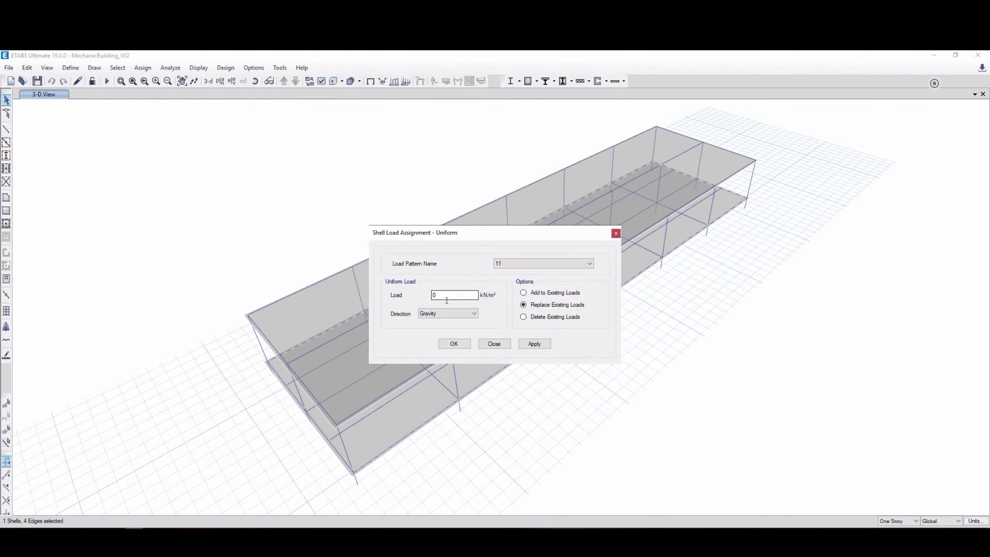
pyautogui.press('Tab')
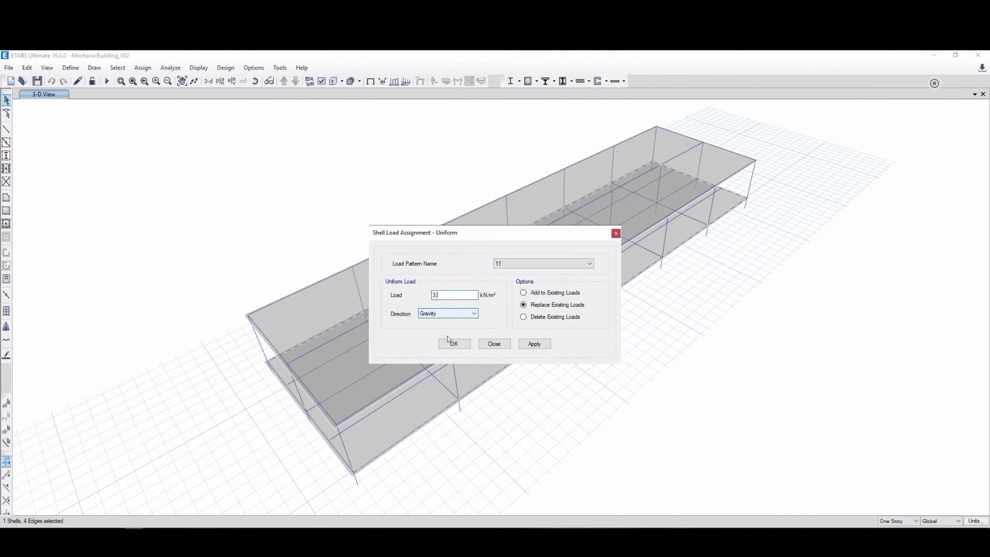
pyautogui.click(454, 341)
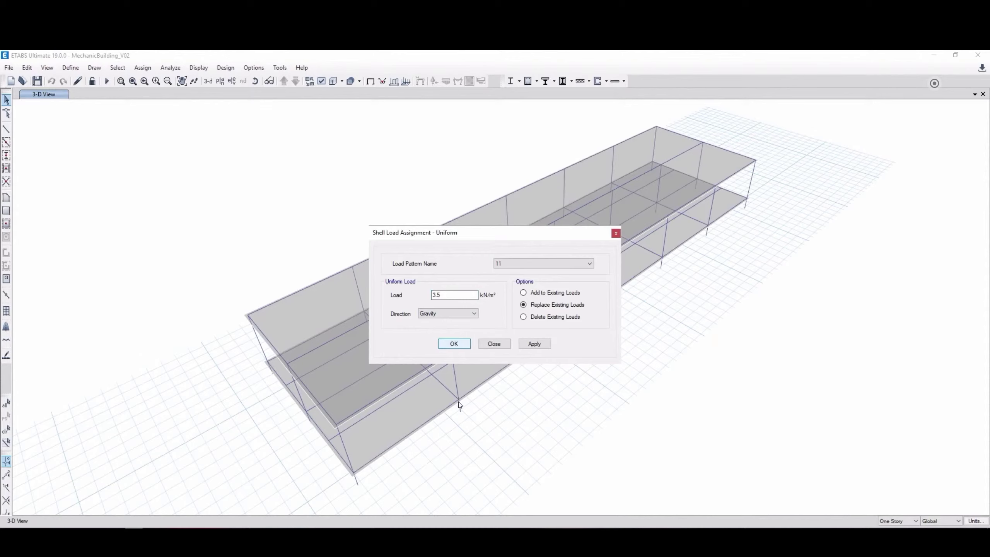
# Reselect the ground floor slab and add a 5 kN/m² uniform load under pattern 20.
pyautogui.click(409, 419)
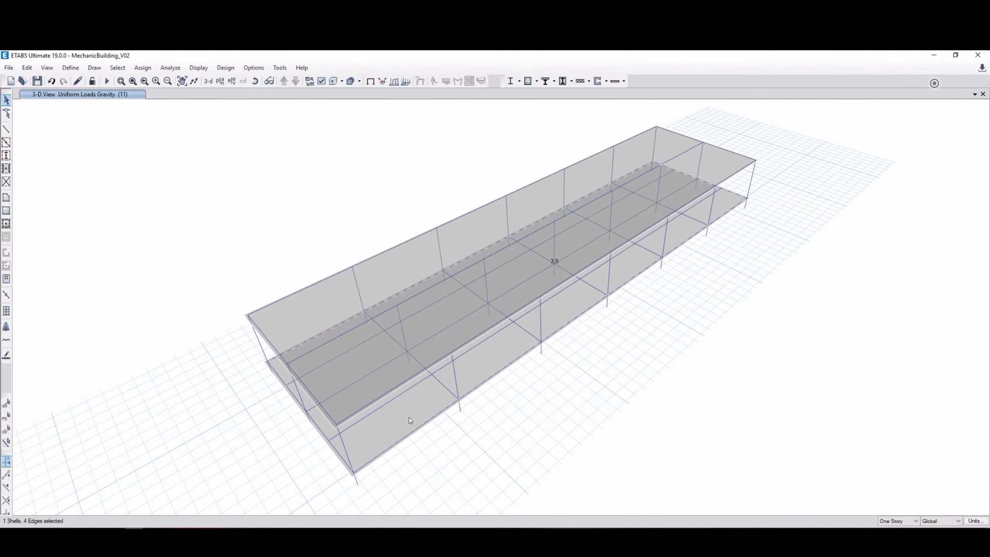
pyautogui.click(143, 68)
pyautogui.moveTo(164, 171)
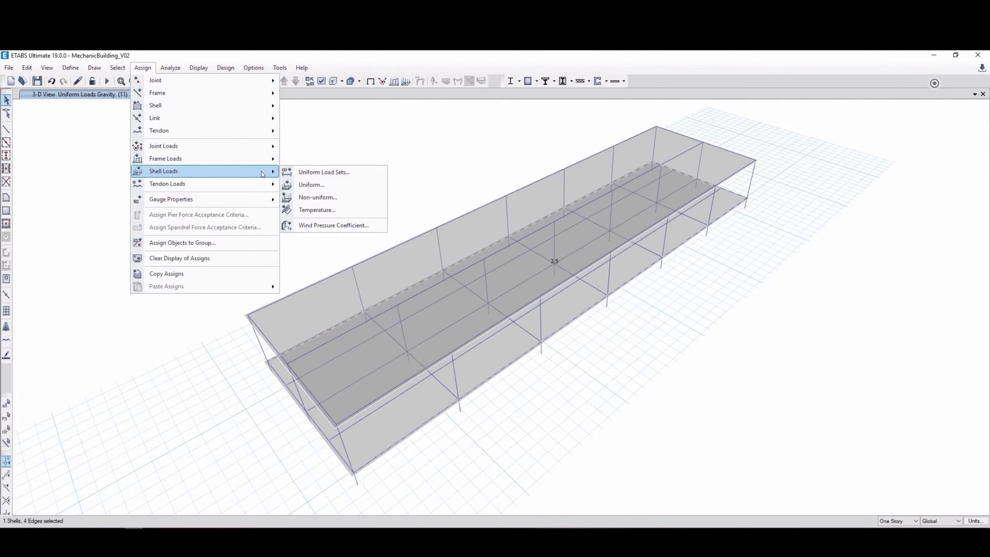
pyautogui.click(316, 182)
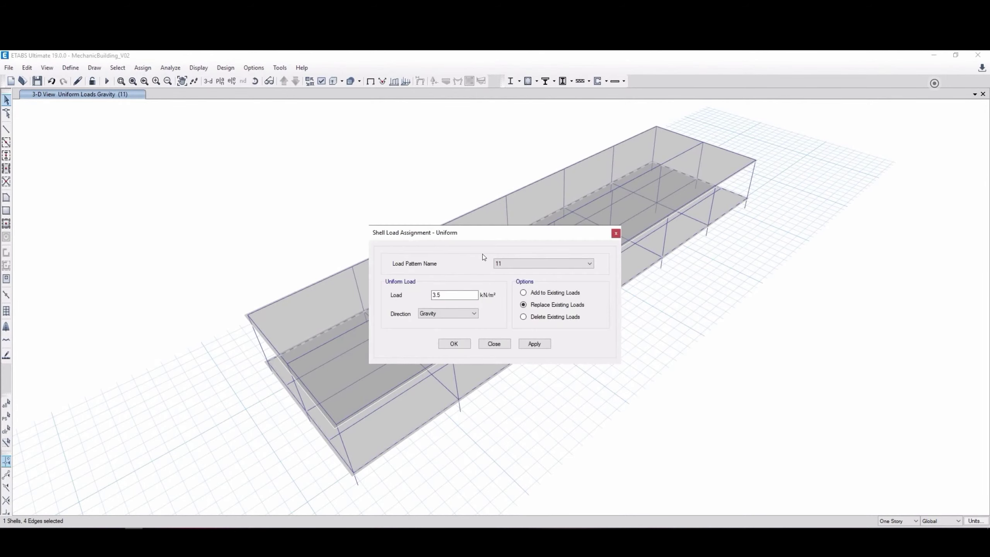
pyautogui.click(530, 261)
pyautogui.click(511, 282)
pyautogui.write('5')
pyautogui.click(460, 345)
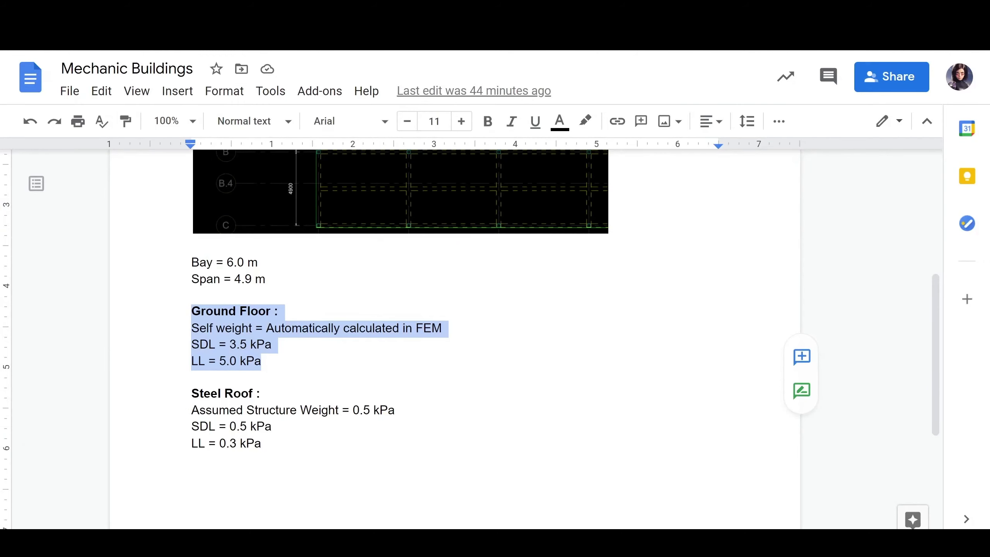
# Highlight the Steel Roof load values (0.5 kPa SDL, 0.3 kPa LL) in the Mechanic Buildings doc.
pyautogui.moveTo(272, 453); pyautogui.dragTo(166, 387)
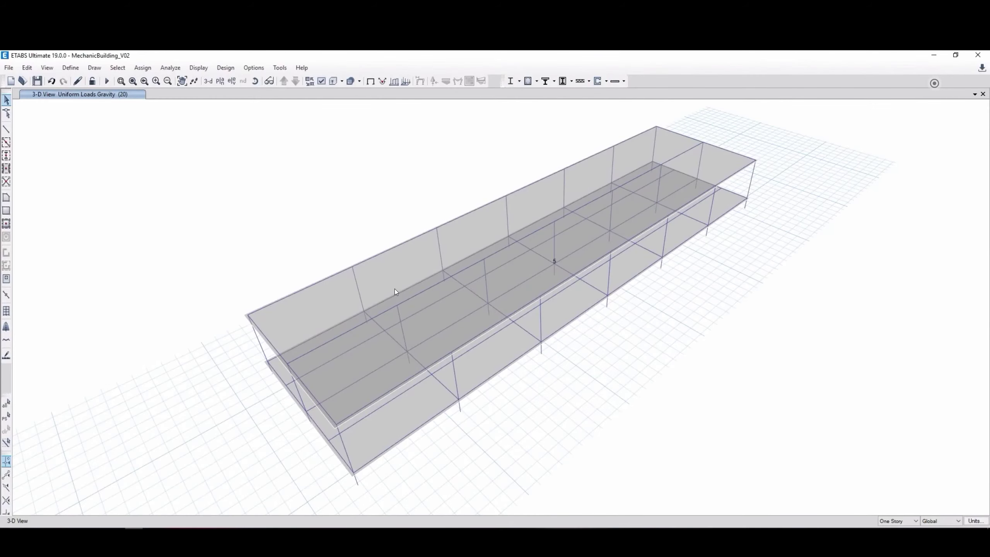
# Select the roof slab and apply a 0.3 kN/m² uniform load under pattern 20.
pyautogui.click(305, 311)
pyautogui.click(145, 69)
pyautogui.moveTo(164, 171)
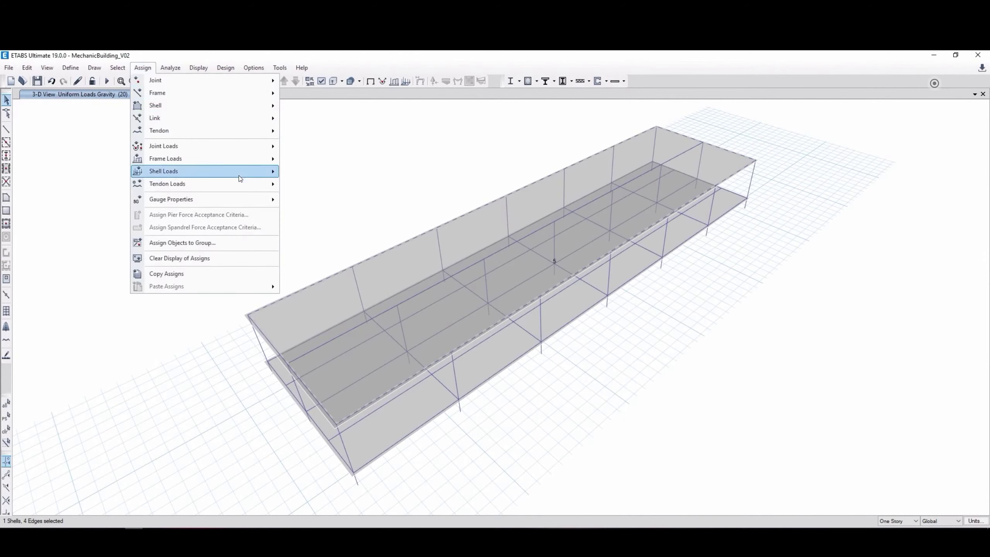
pyautogui.click(308, 184)
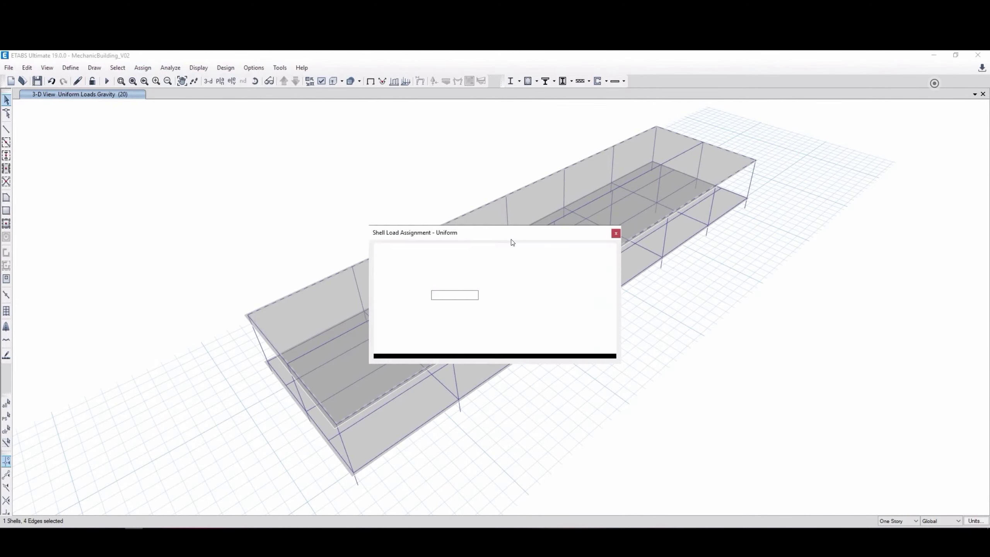
pyautogui.doubleClick(453, 295)
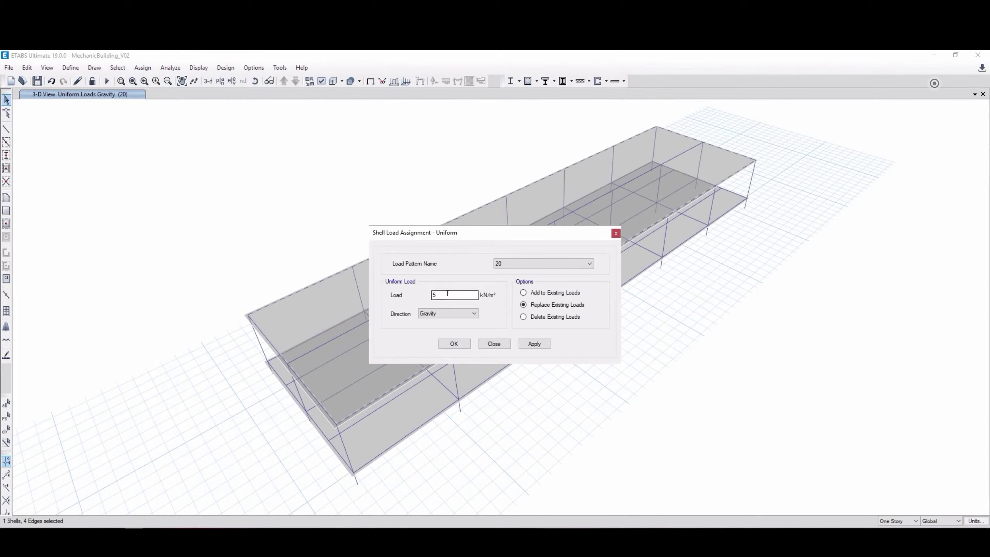
pyautogui.write('0.3')
pyautogui.click(454, 344)
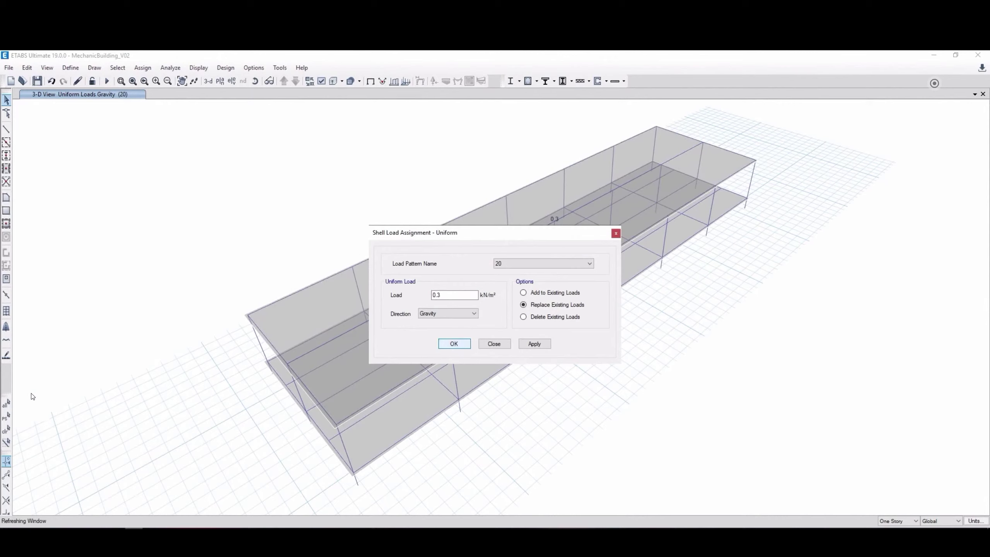
# Add a 0.5 kN/m² uniform load to the roof slab under pattern 11.
pyautogui.click(142, 67)
pyautogui.moveTo(164, 171)
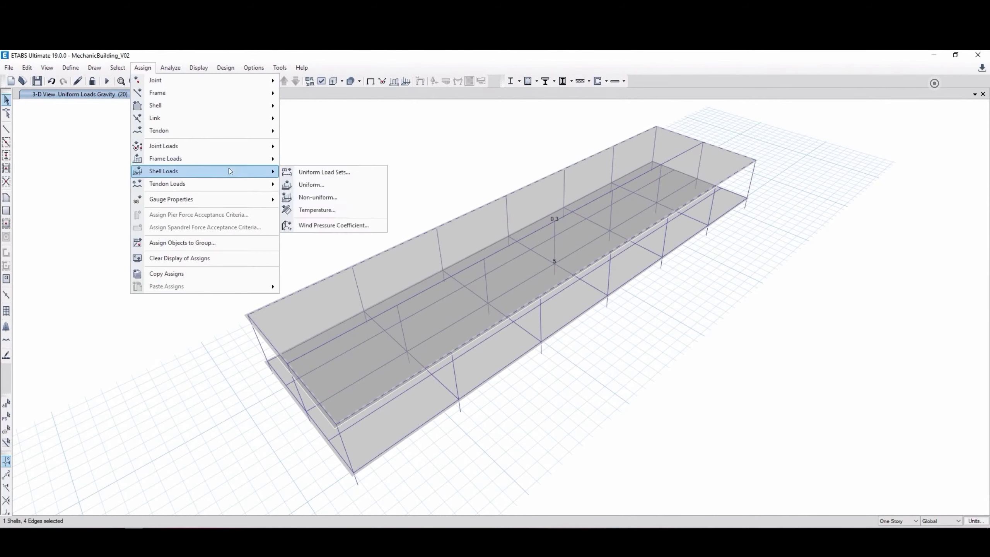
pyautogui.click(308, 185)
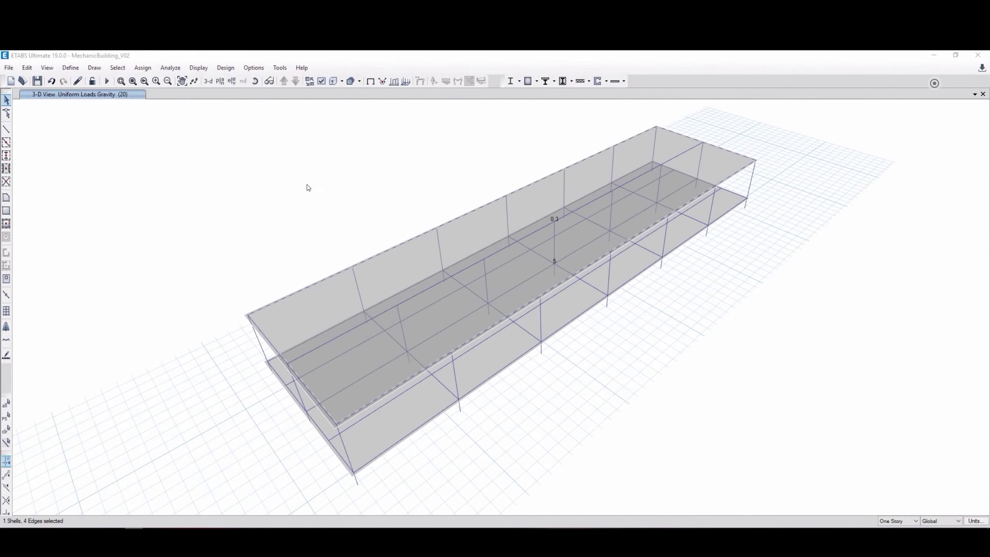
pyautogui.click(537, 264)
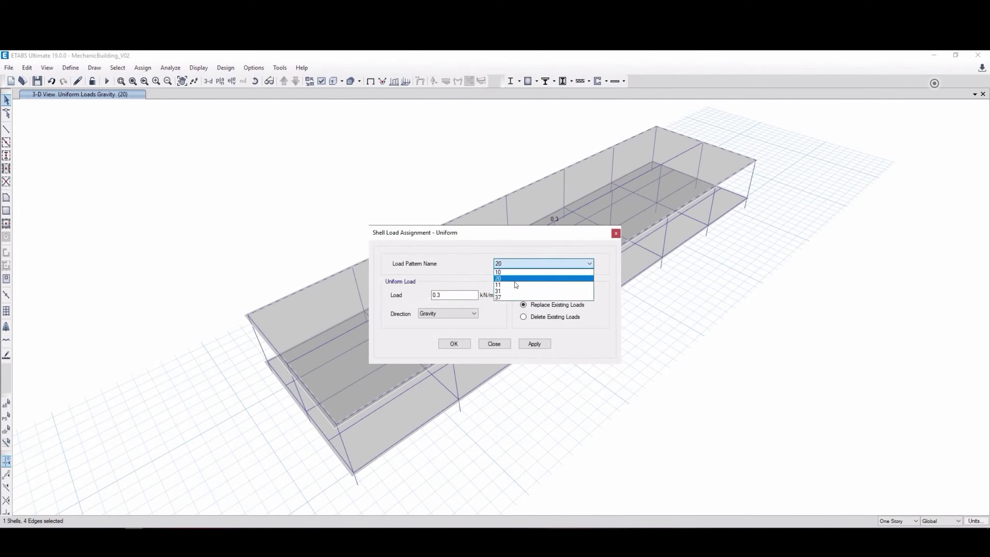
pyautogui.click(502, 285)
pyautogui.click(453, 296)
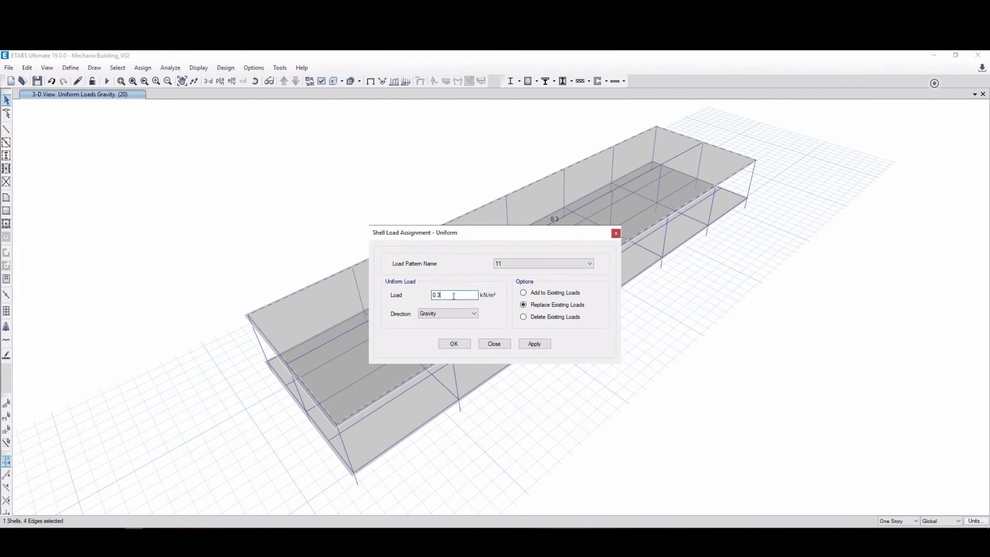
pyautogui.press('BackSpace')
pyautogui.write('5')
pyautogui.click(453, 349)
pyautogui.click(454, 346)
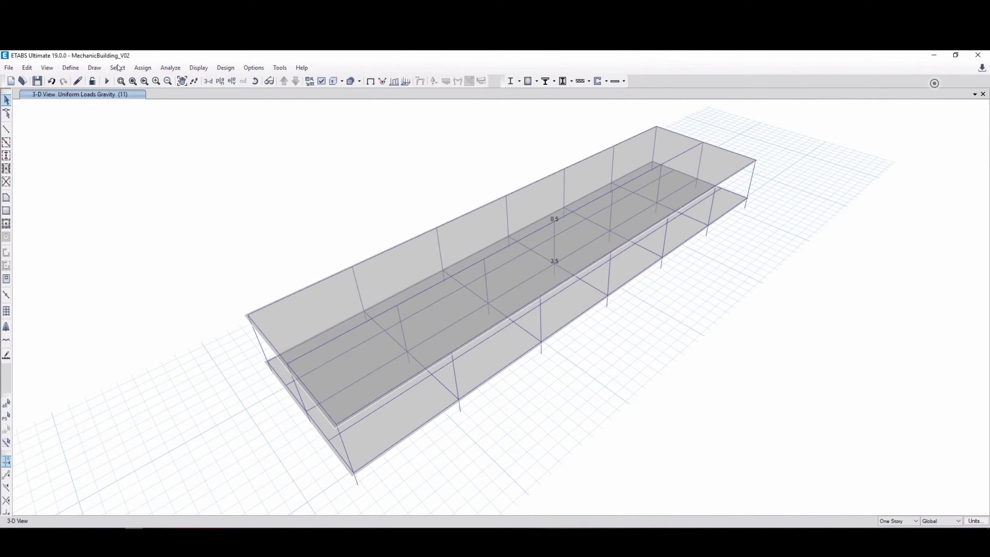
# Select every floor slab in the model by object type.
pyautogui.click(118, 68)
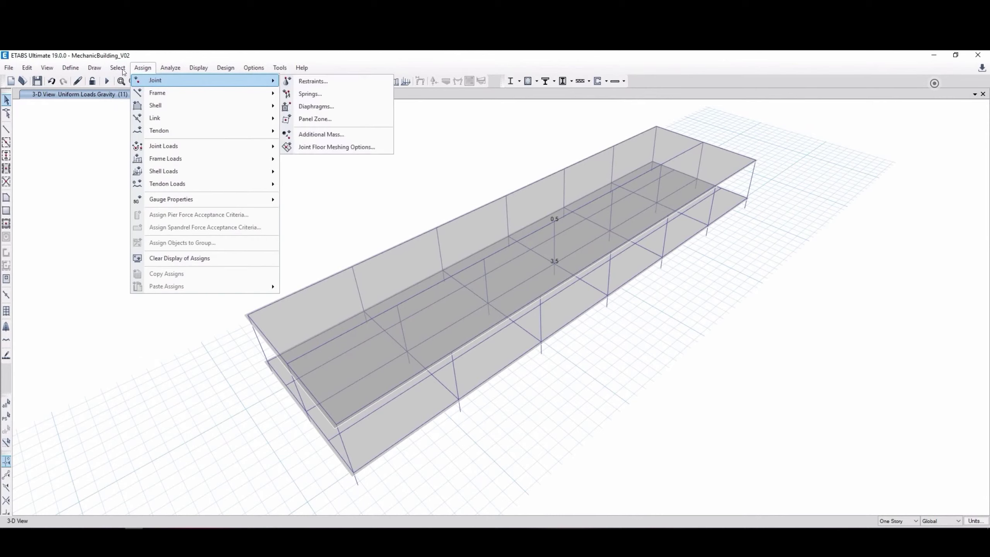
pyautogui.moveTo(133, 81)
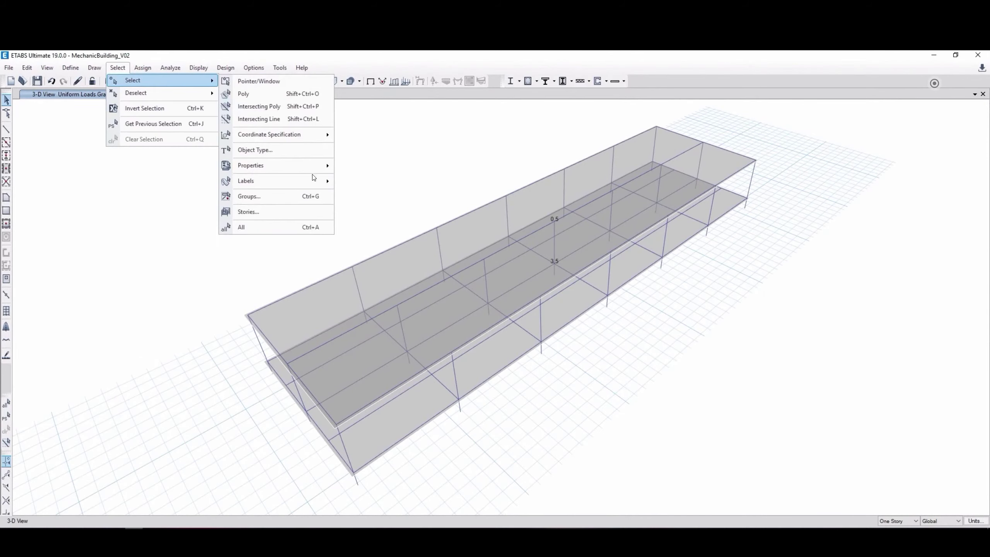
pyautogui.click(316, 154)
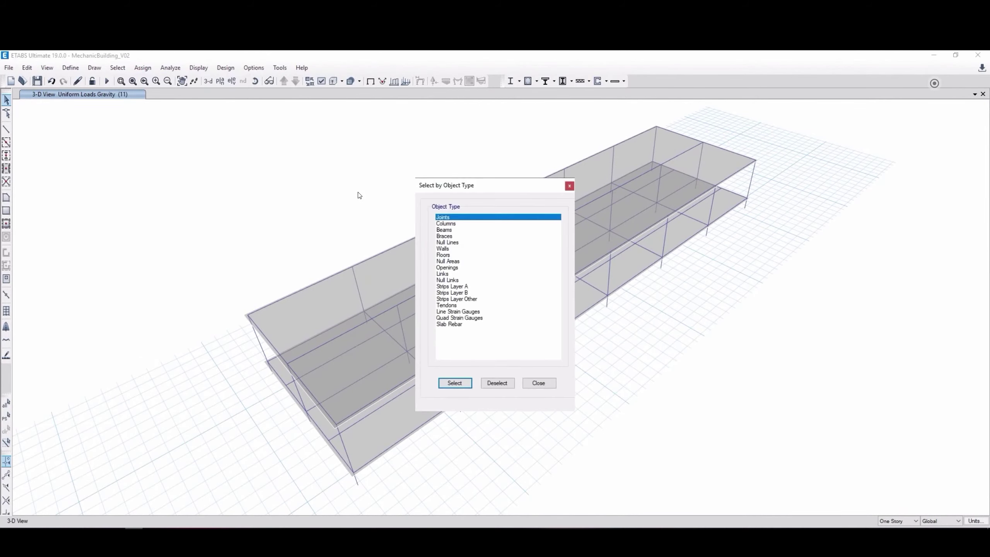
pyautogui.click(452, 255)
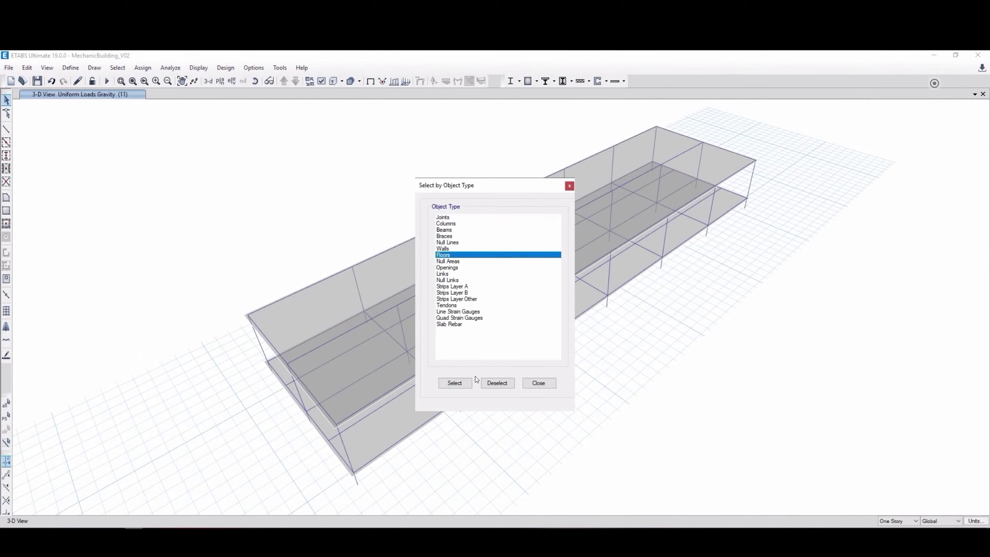
pyautogui.click(458, 383)
pyautogui.click(540, 383)
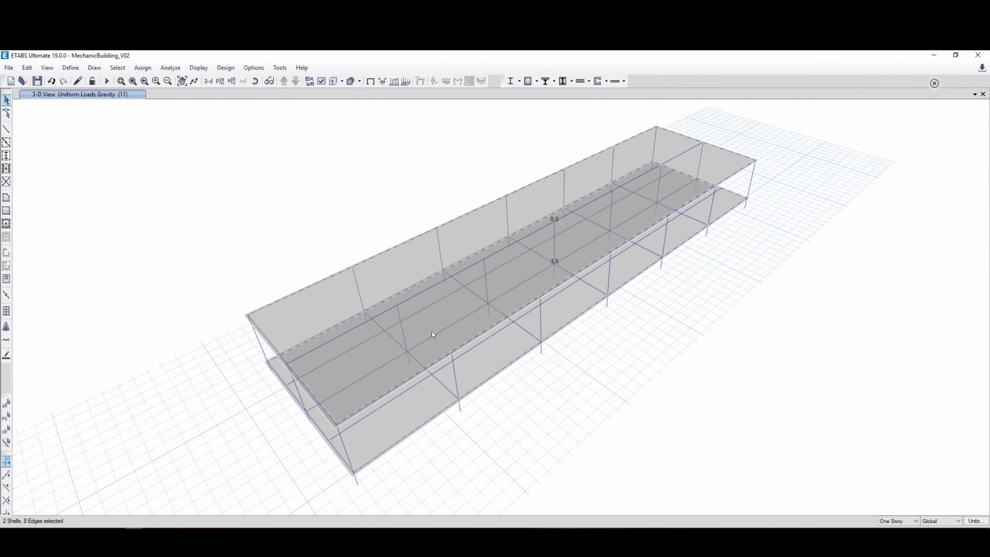
# Assign diaphragm D1 to the selected floor slabs.
pyautogui.click(147, 69)
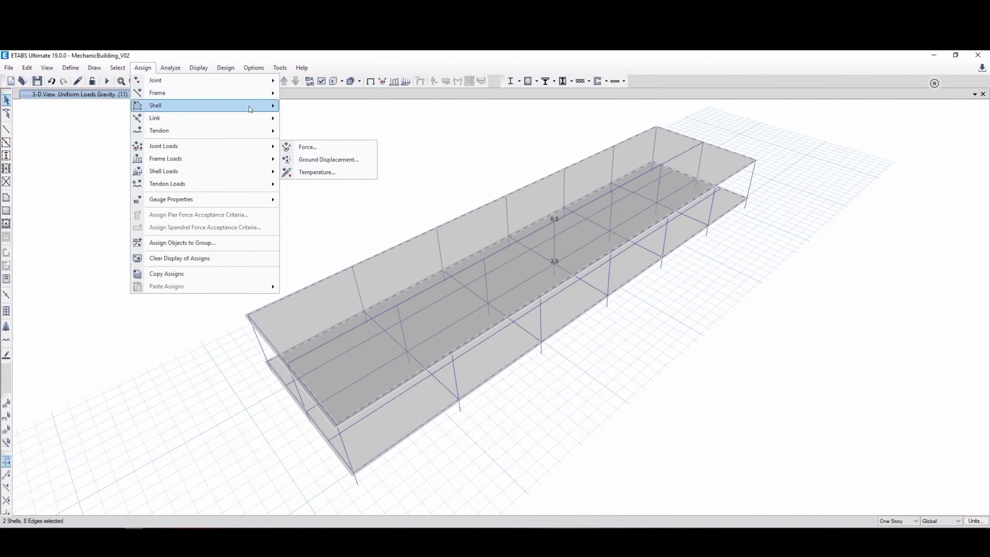
pyautogui.moveTo(156, 105)
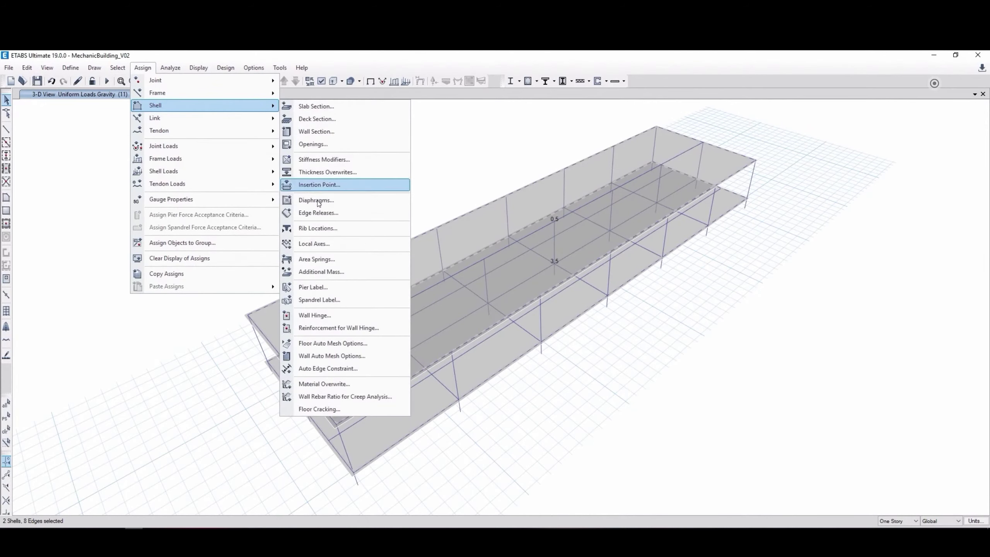
pyautogui.click(318, 200)
pyautogui.click(450, 223)
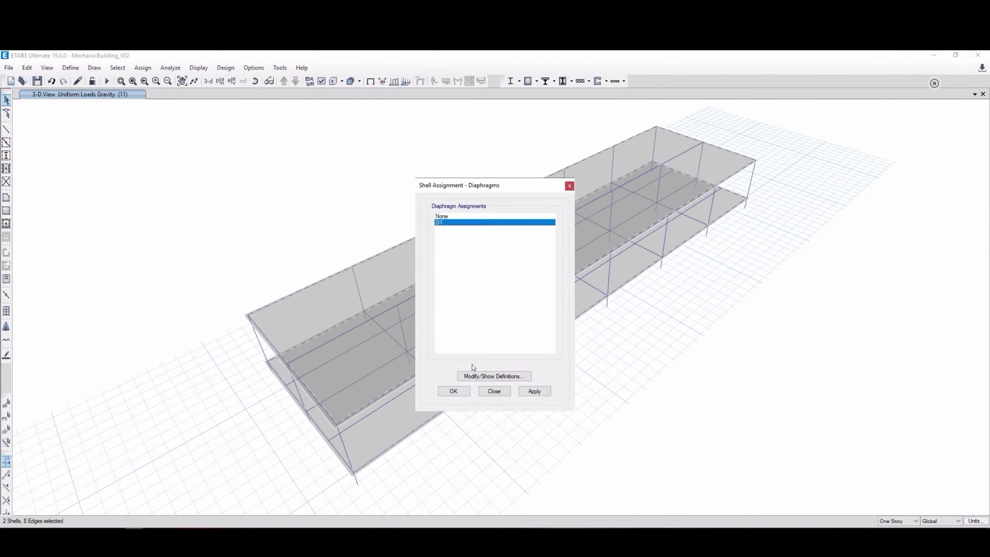
pyautogui.click(453, 391)
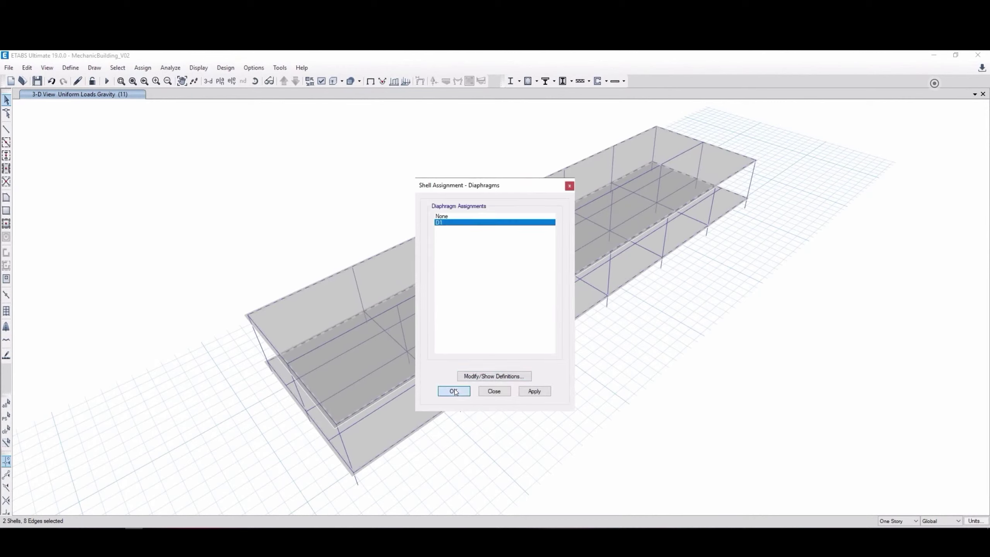
# Set wind load pattern 31's bottom exposure story to Base.
pyautogui.click(67, 69)
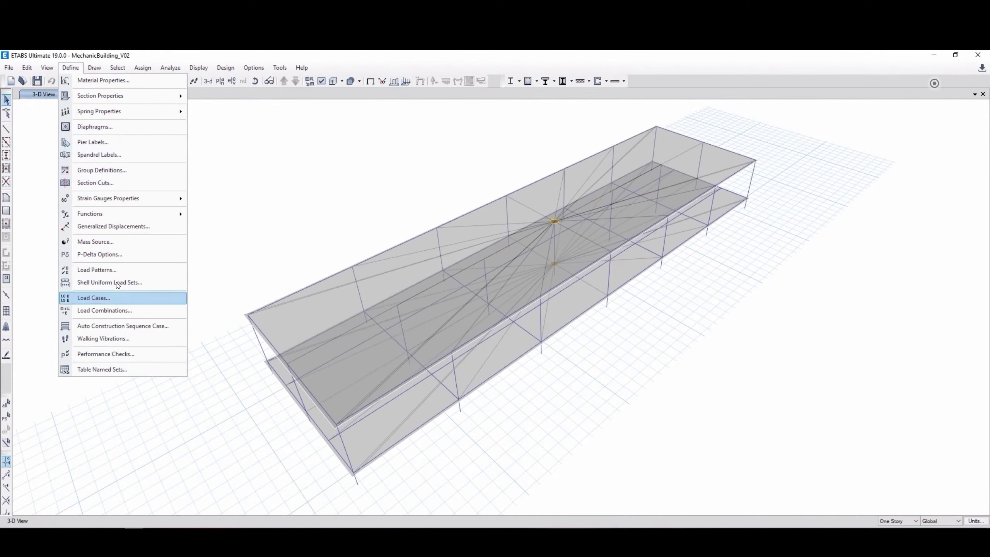
pyautogui.click(116, 270)
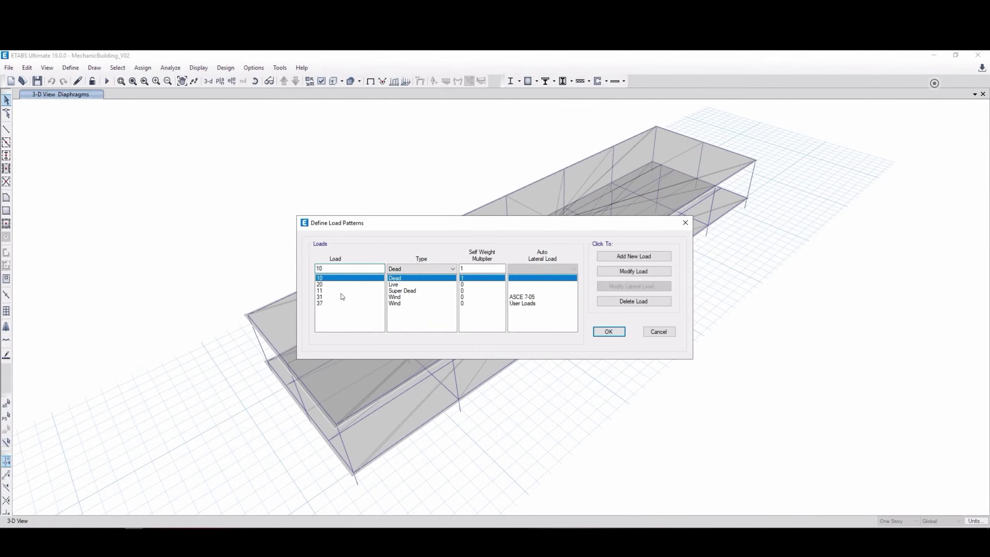
pyautogui.click(339, 297)
pyautogui.click(627, 286)
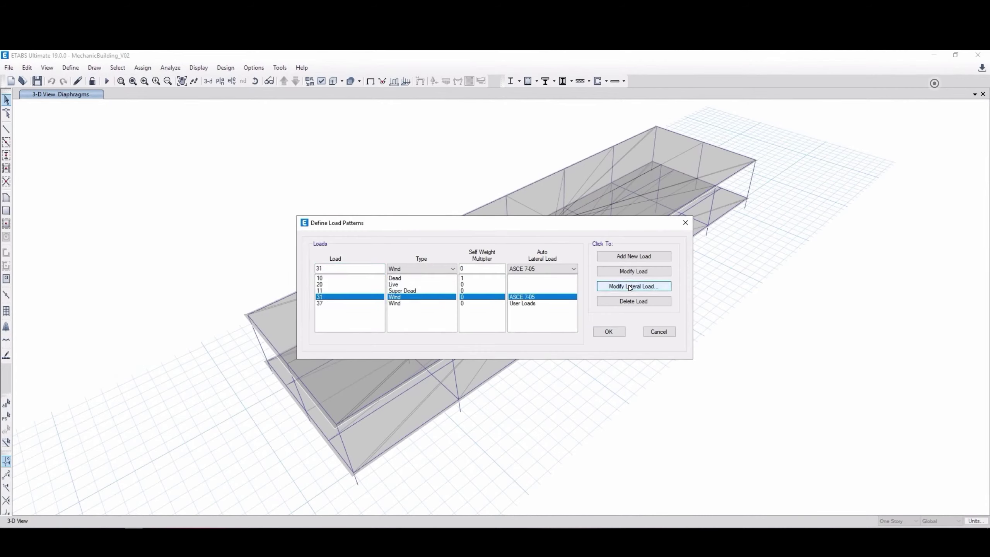
pyautogui.click(641, 317)
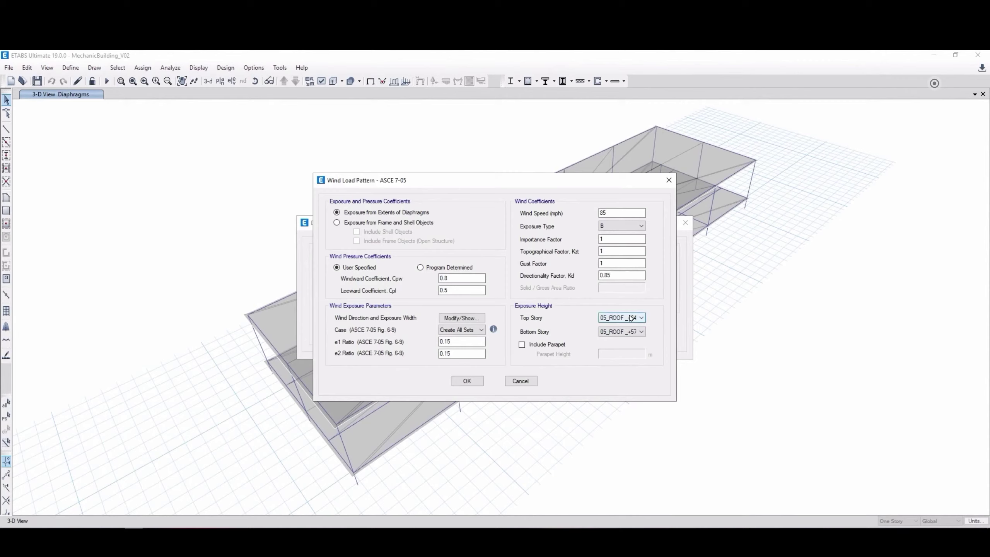
pyautogui.click(624, 327)
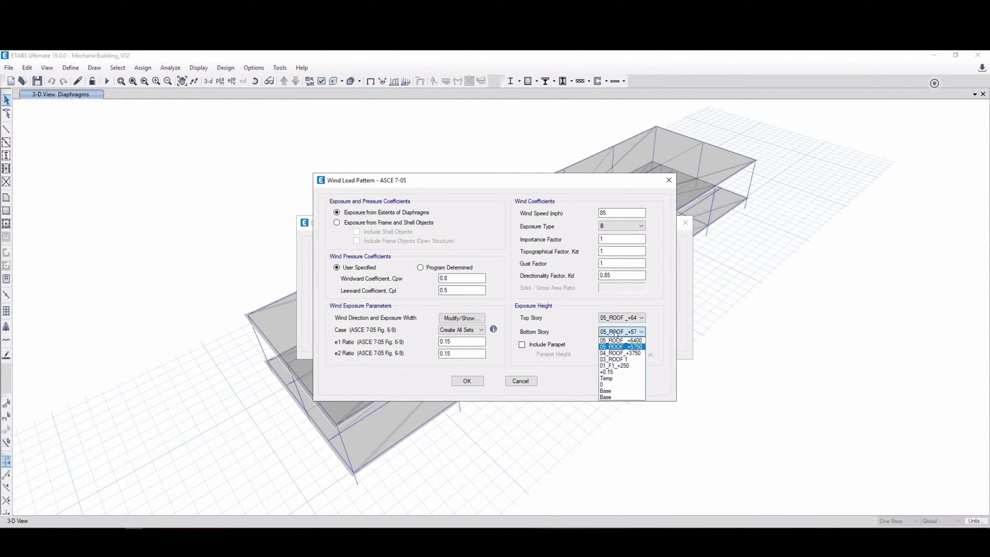
pyautogui.click(611, 391)
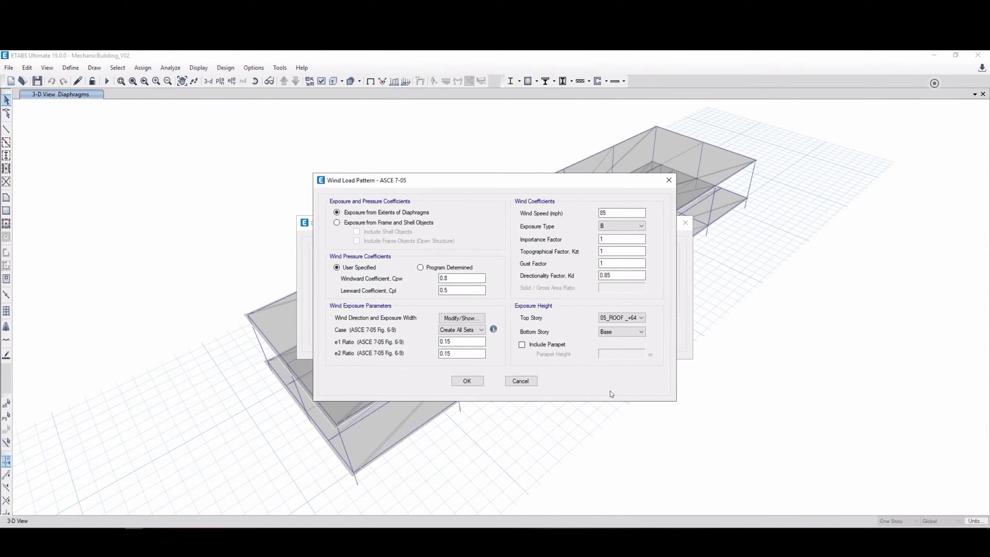
# Keep pattern 31's exposure widths auto-calculated and confirm the load pattern changes.
pyautogui.click(459, 318)
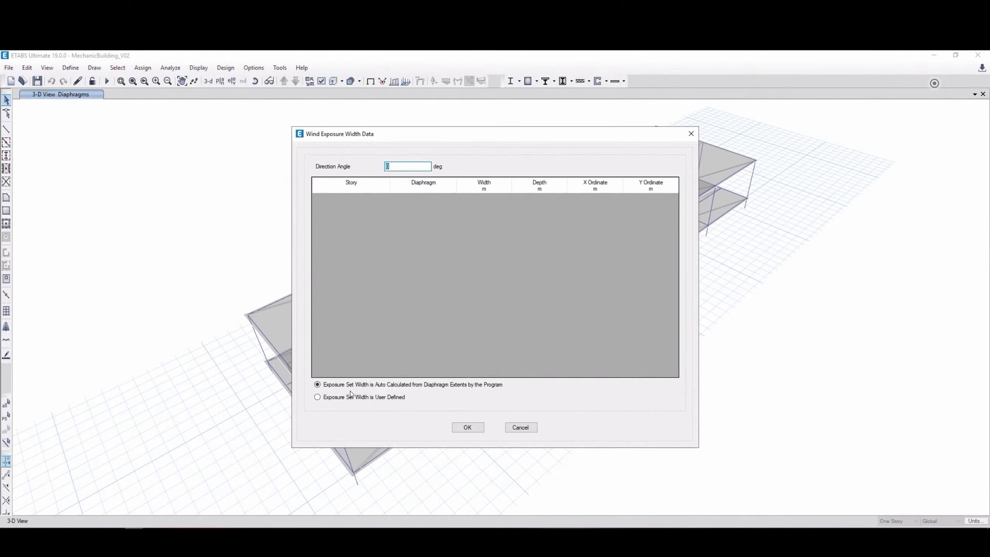
pyautogui.click(352, 397)
pyautogui.click(316, 384)
pyautogui.click(468, 427)
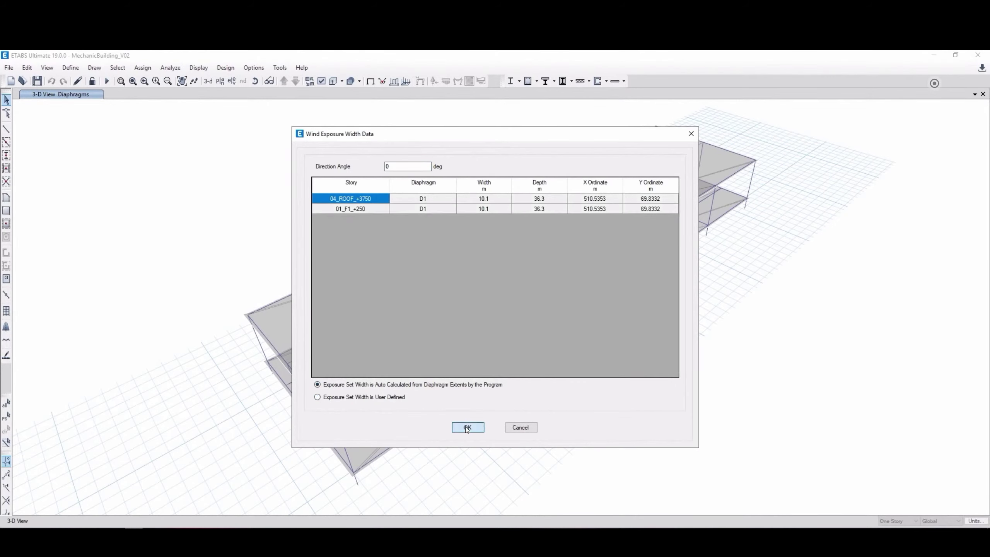
pyautogui.click(463, 382)
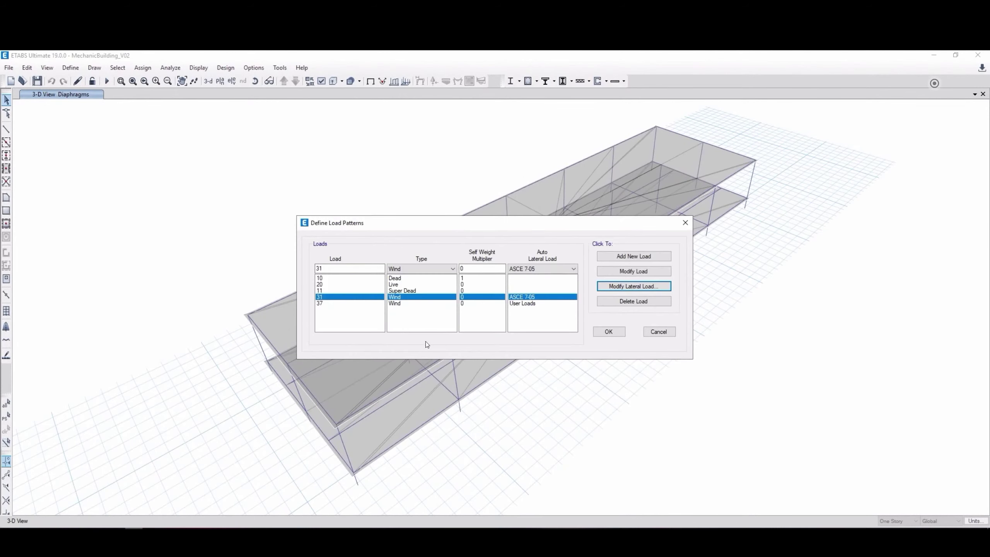
pyautogui.click(609, 333)
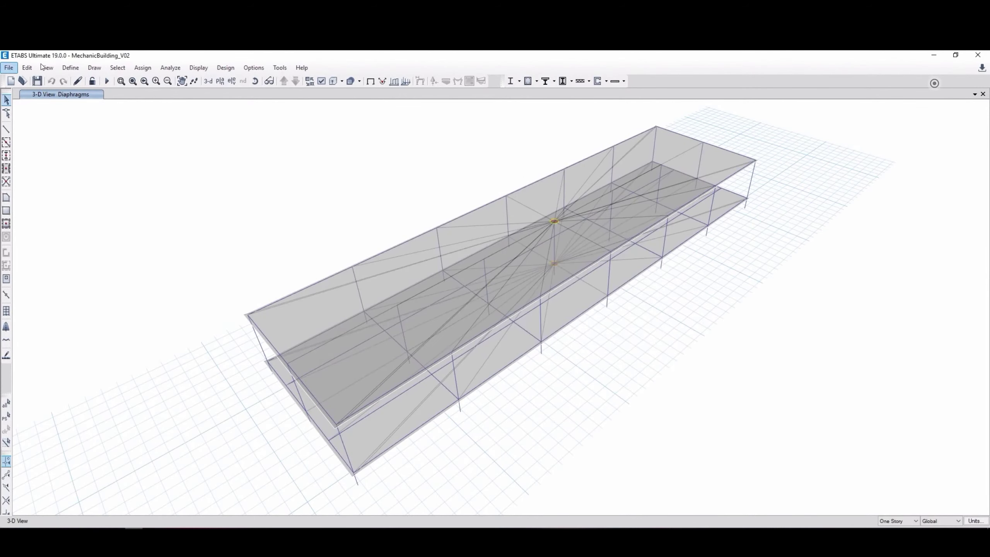
# Save the model under the new file name MechanicBuilding_V03.
pyautogui.click(9, 67)
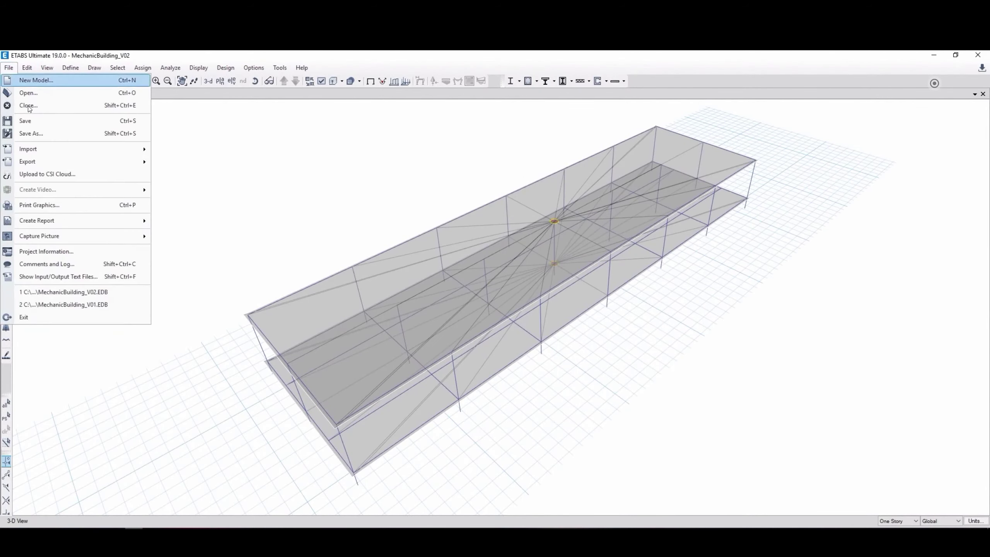
pyautogui.click(34, 133)
pyautogui.click(308, 307)
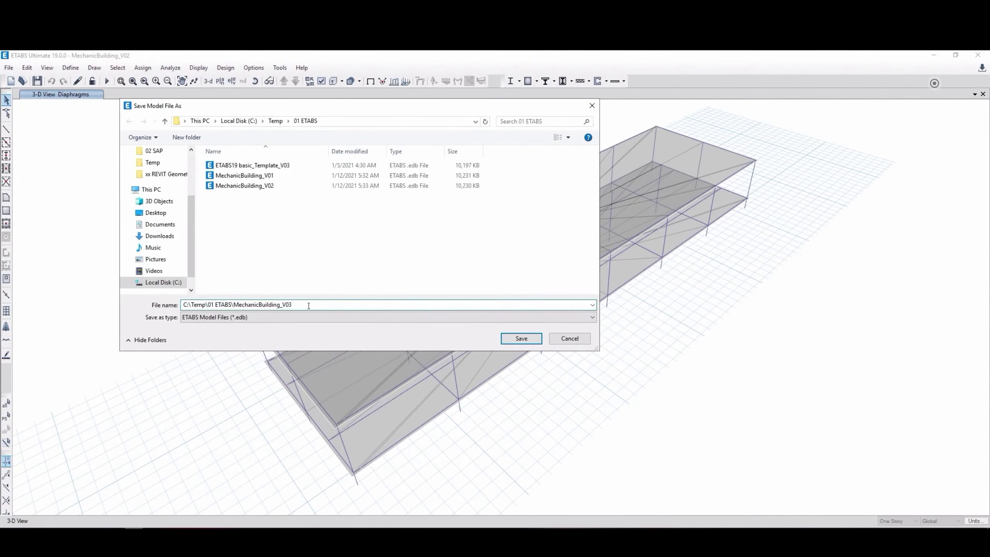
pyautogui.press('Return')
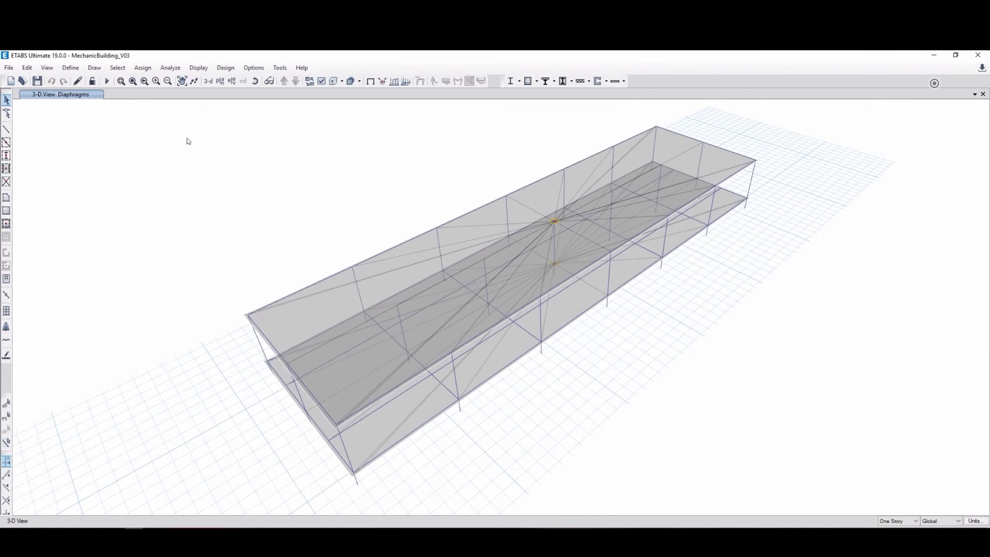
# Rename the Base story at elevation -0.75 to 'aa' in the story data table.
pyautogui.click(27, 68)
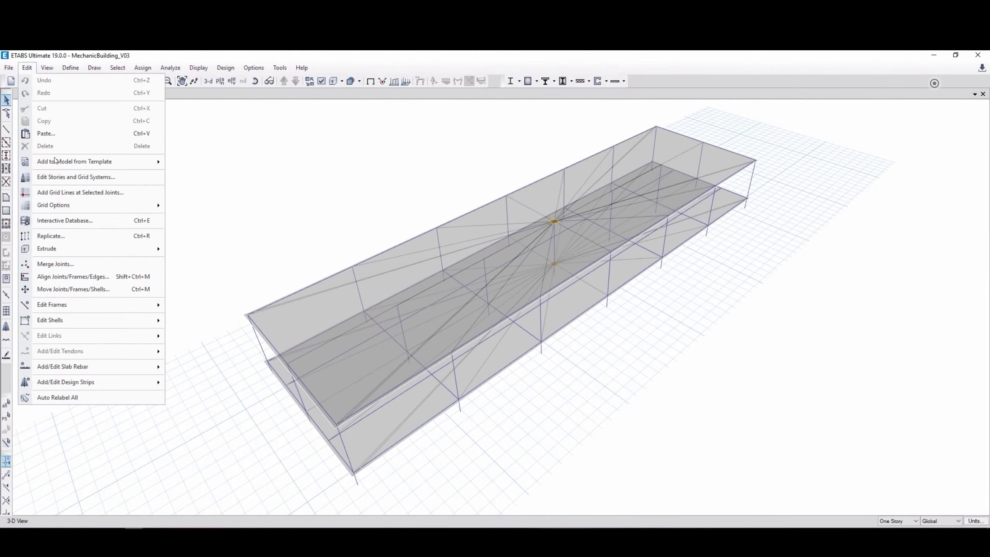
pyautogui.click(65, 177)
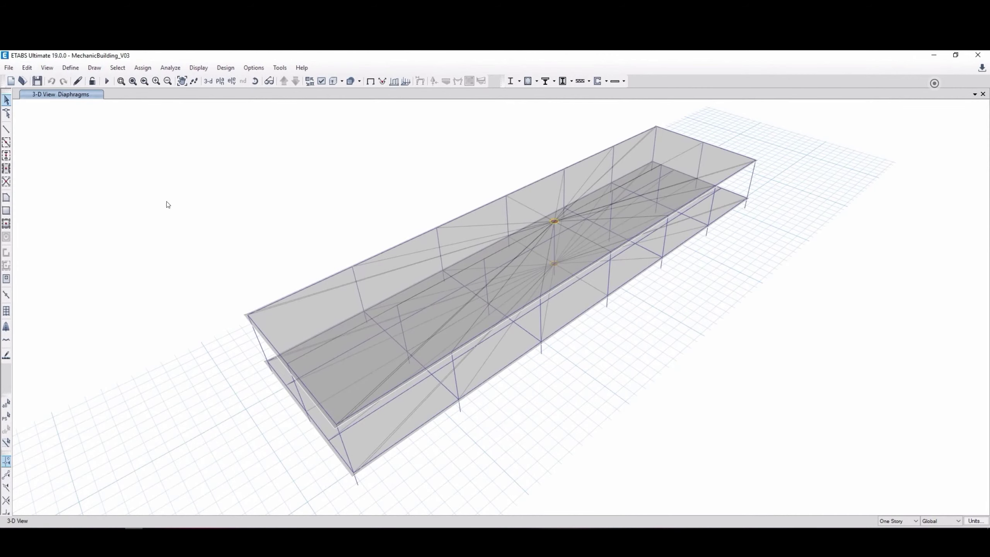
pyautogui.click(577, 194)
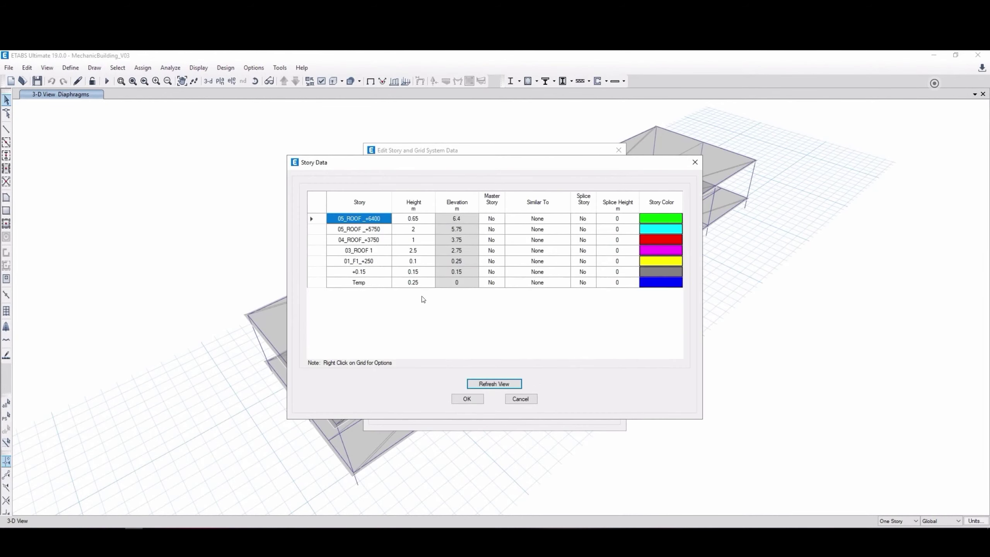
pyautogui.doubleClick(375, 304)
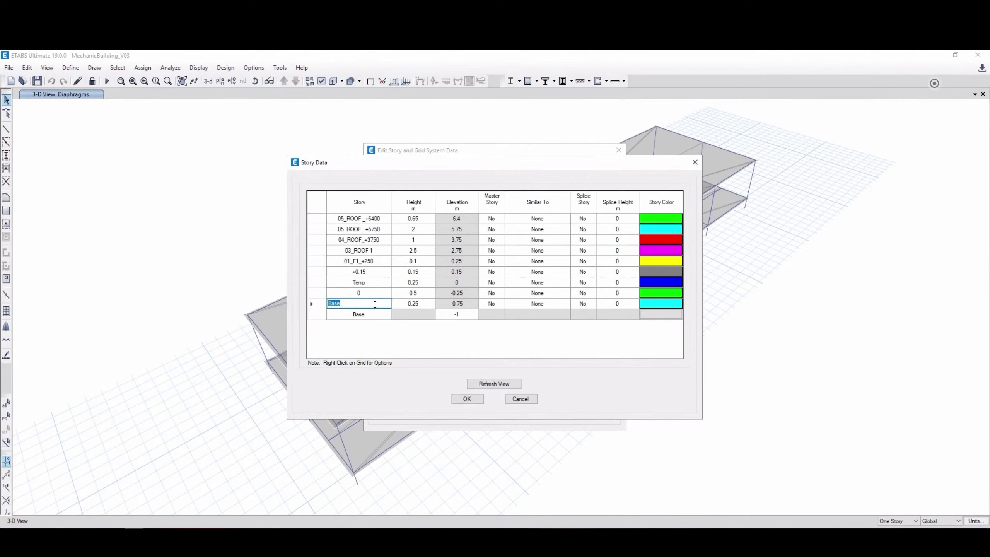
pyautogui.write('aa')
pyautogui.click(469, 399)
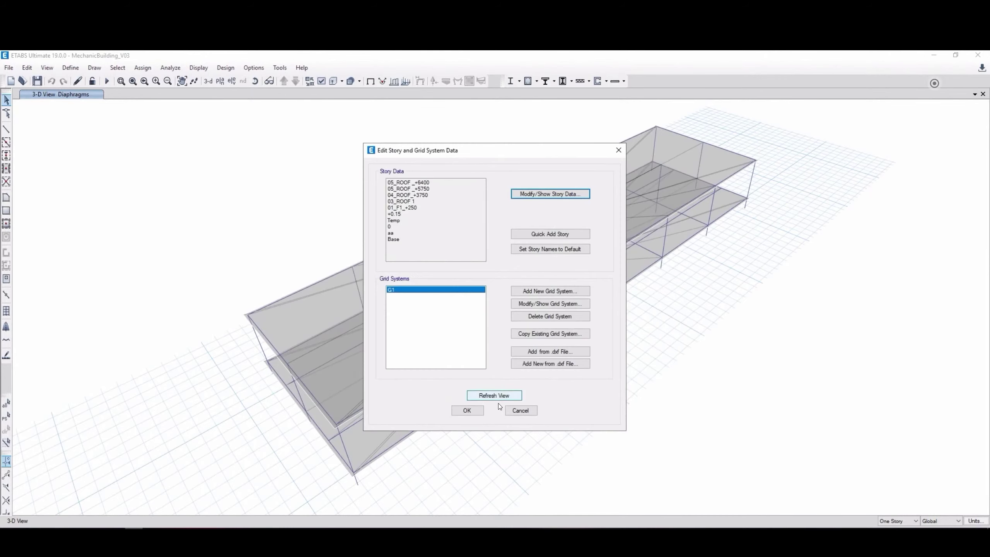
pyautogui.click(469, 411)
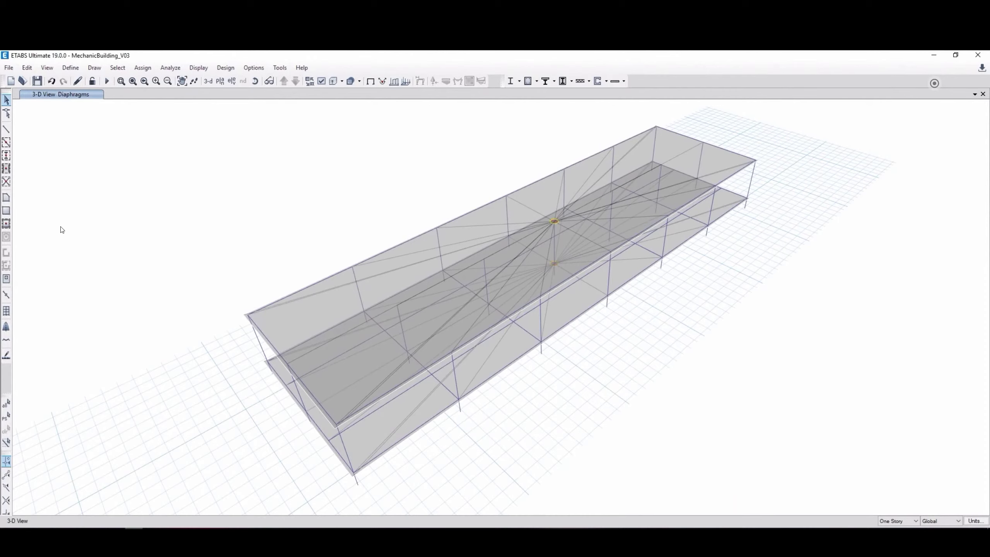
# Clear restraints from every joint in the model by setting them to Free.
pyautogui.click(5, 404)
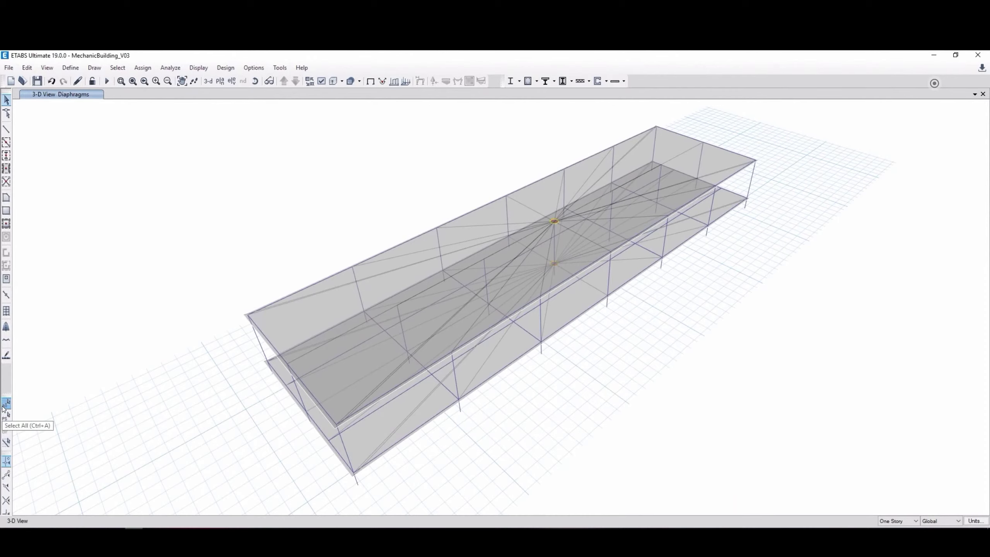
pyautogui.click(143, 67)
pyautogui.moveTo(155, 81)
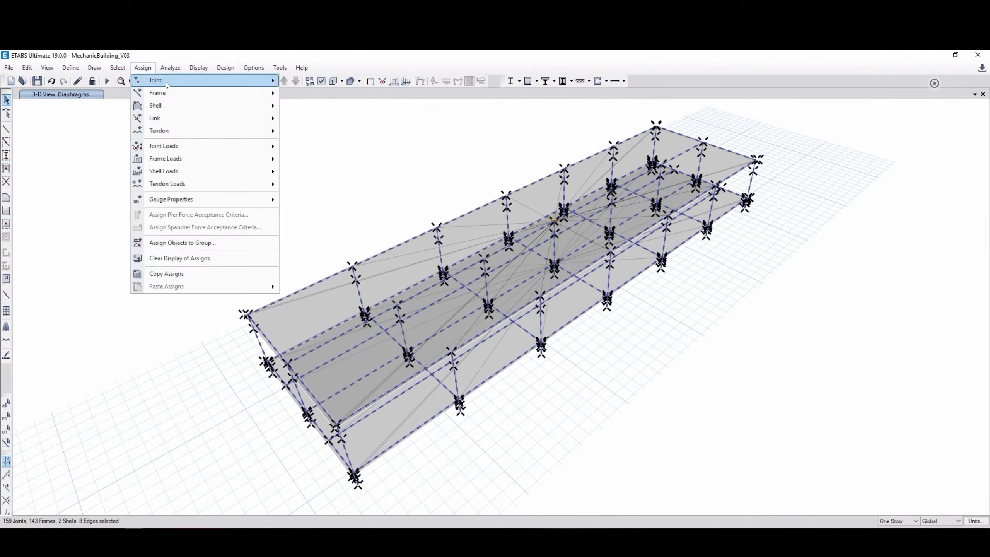
pyautogui.click(297, 83)
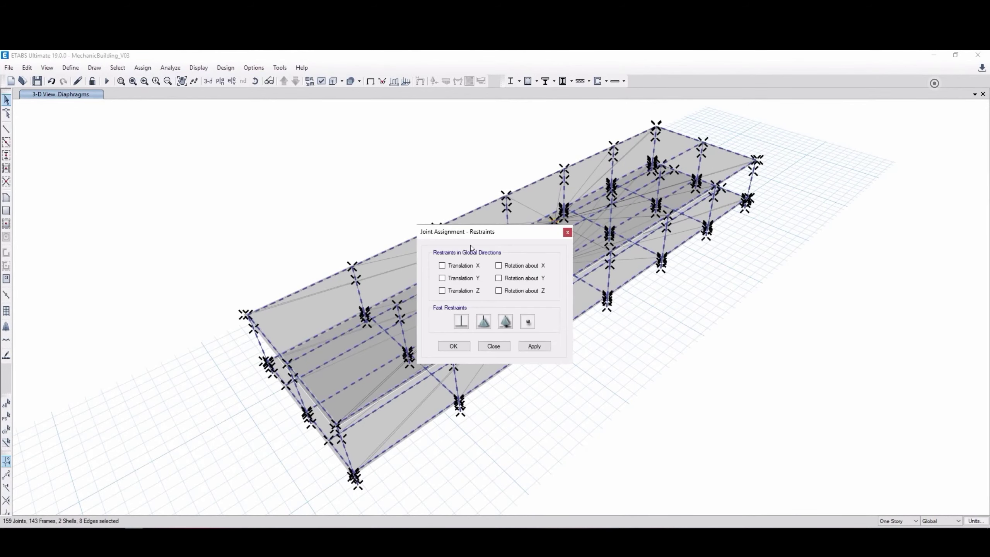
pyautogui.click(528, 322)
pyautogui.click(453, 346)
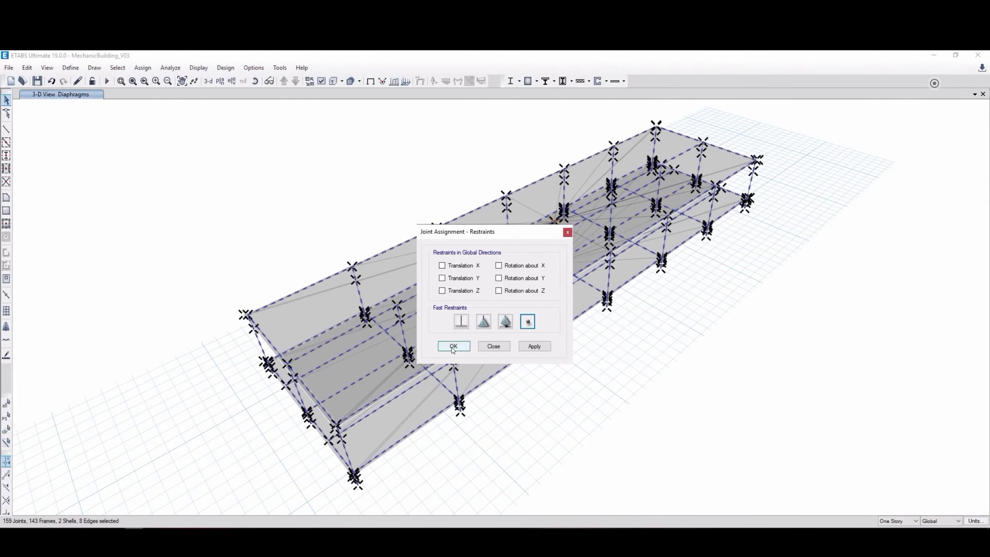
# Give the 21 joints on story aa pinned restraints, then return to 3-D view.
pyautogui.click(219, 81)
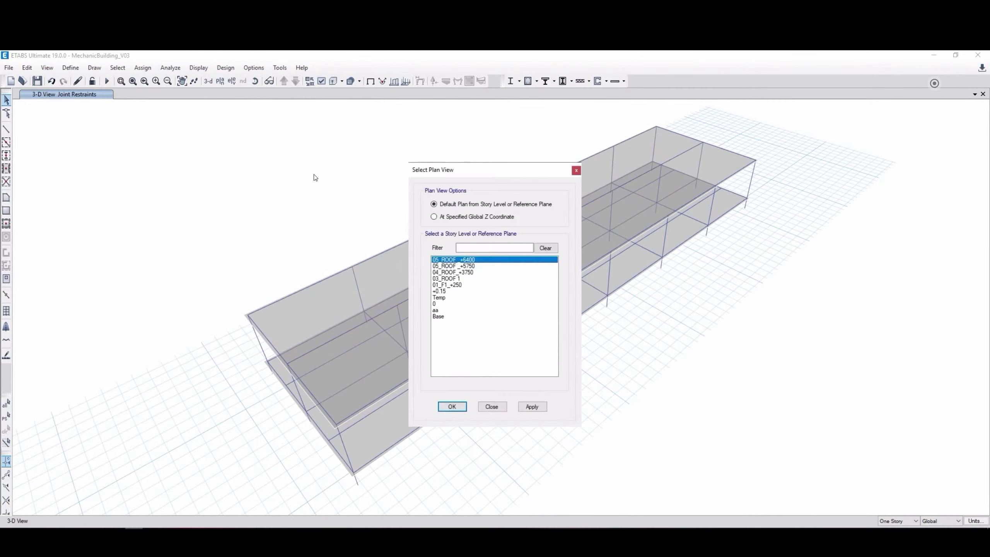
pyautogui.click(452, 407)
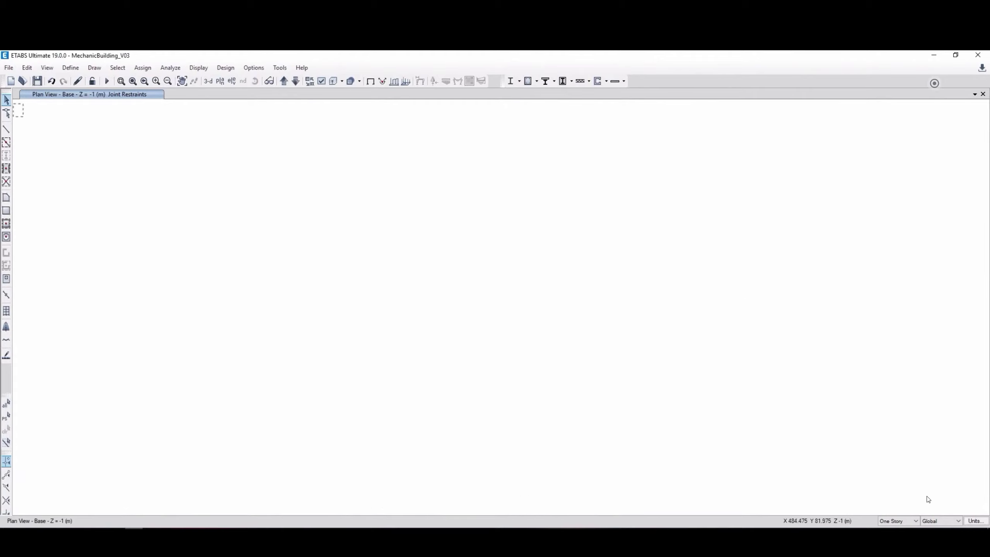
pyautogui.click(284, 81)
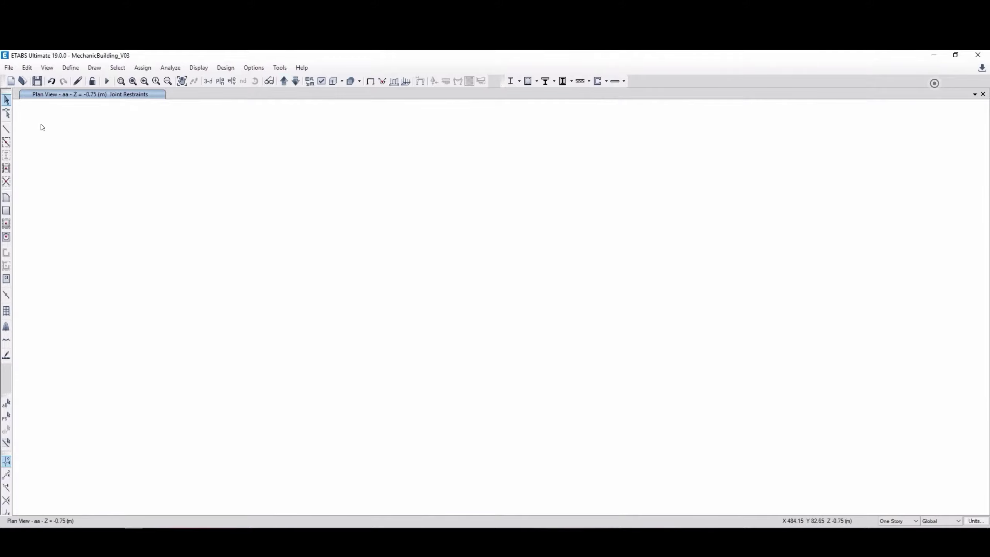
pyautogui.moveTo(16, 102); pyautogui.dragTo(983, 511)
pyautogui.click(143, 68)
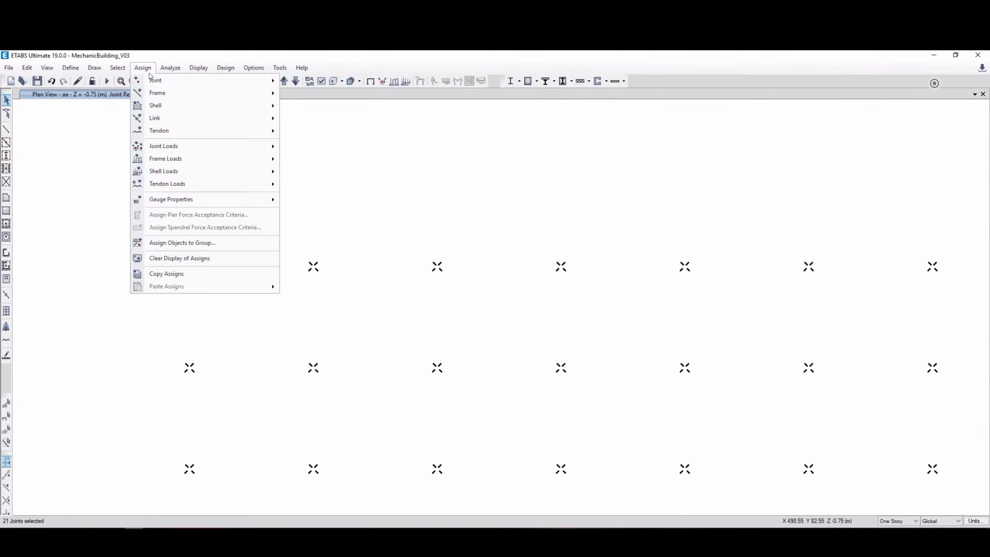
pyautogui.click(306, 81)
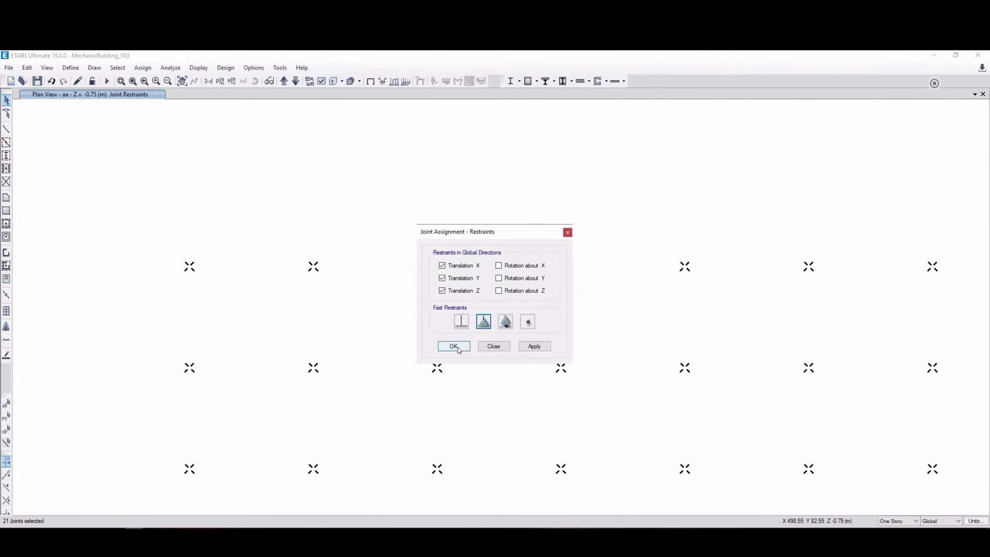
pyautogui.click(458, 347)
pyautogui.click(209, 83)
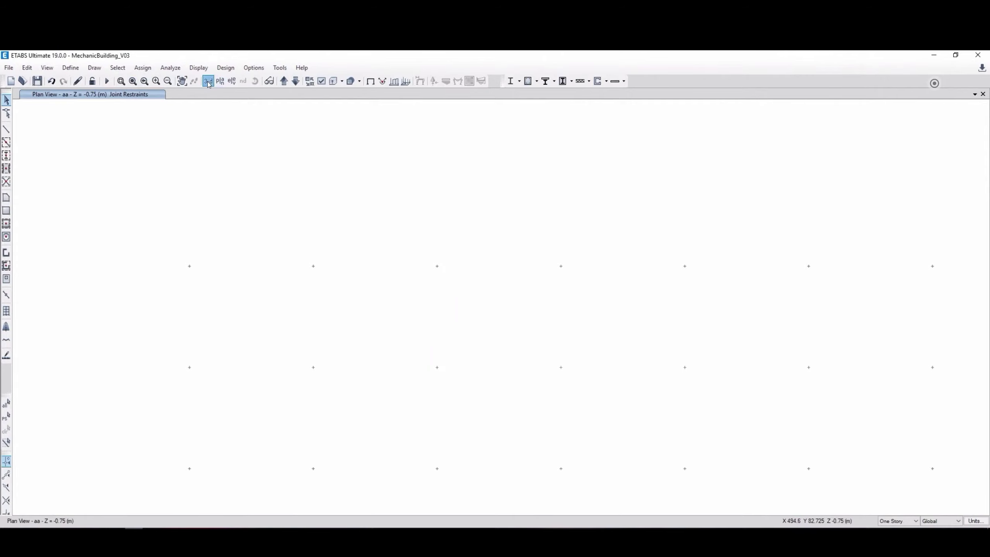
pyautogui.click(269, 81)
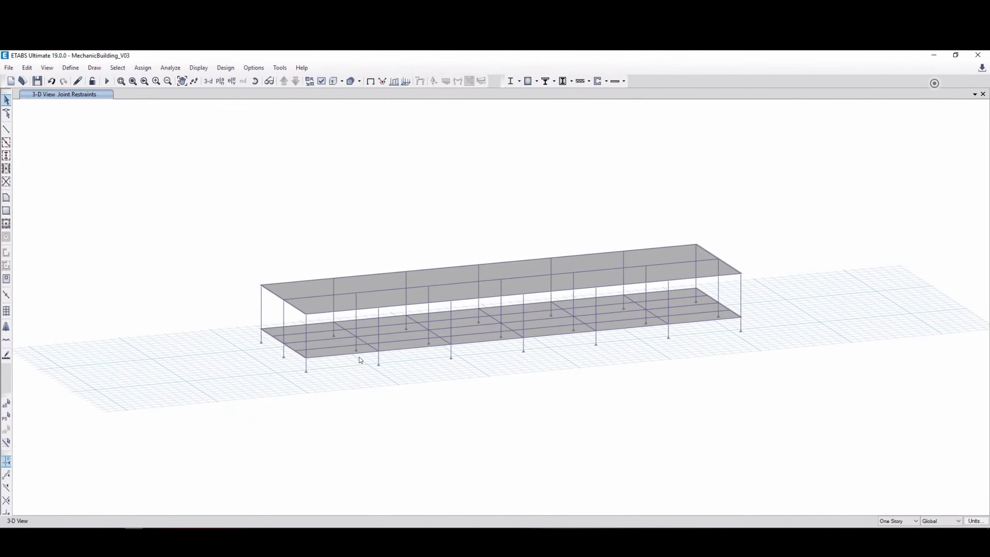
# Check the loads assigned to the lower floor slab in its information panel.
pyautogui.scroll(3, 360, 359)
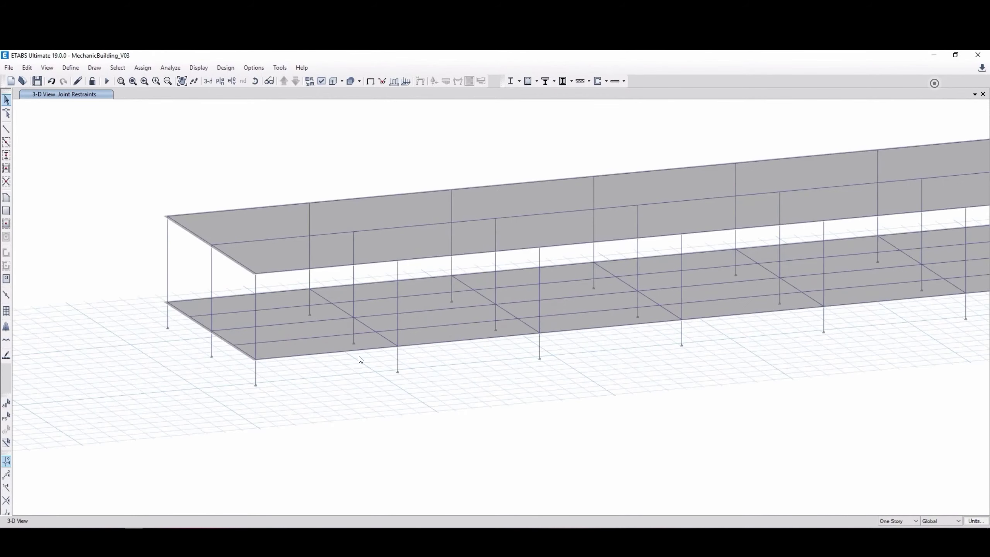
pyautogui.rightClick(323, 344)
pyautogui.click(509, 209)
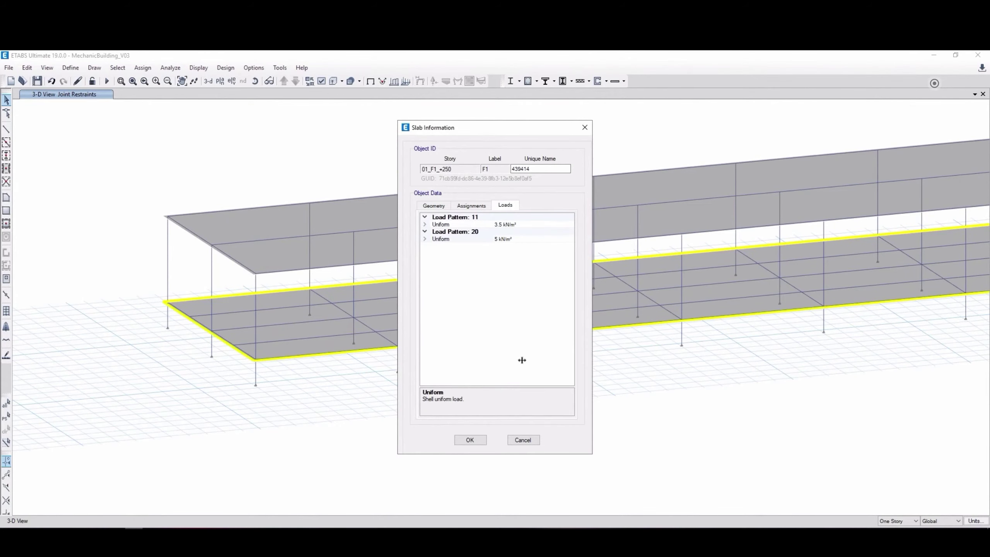
pyautogui.click(523, 439)
# Review the roof slab's assignments, close its information, and clear the selection.
pyautogui.rightClick(246, 225)
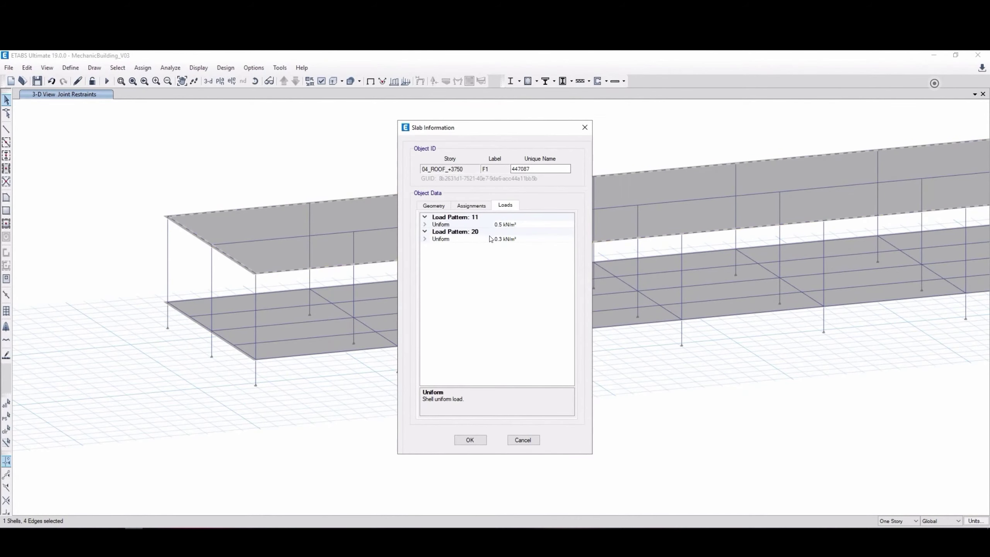
pyautogui.click(472, 205)
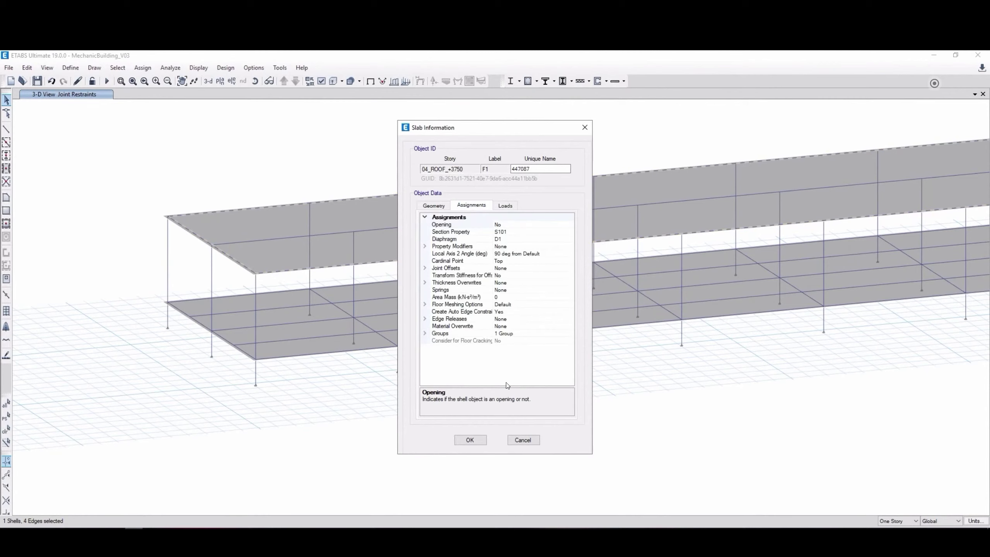
pyautogui.click(522, 441)
pyautogui.click(6, 431)
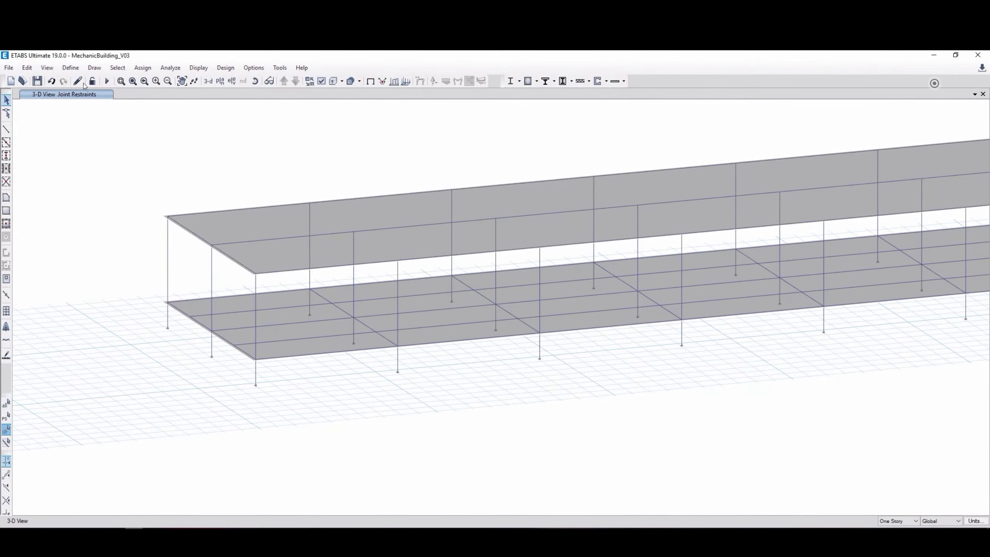
pyautogui.click(70, 68)
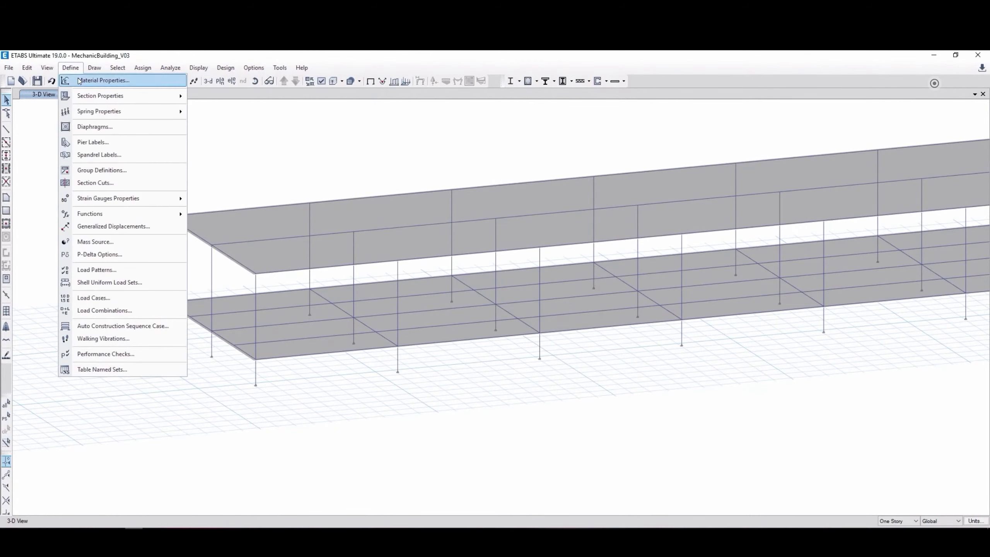
# Set ST_Column_C28's weight per unit volume to 24.5 kN/m³.
pyautogui.click(81, 80)
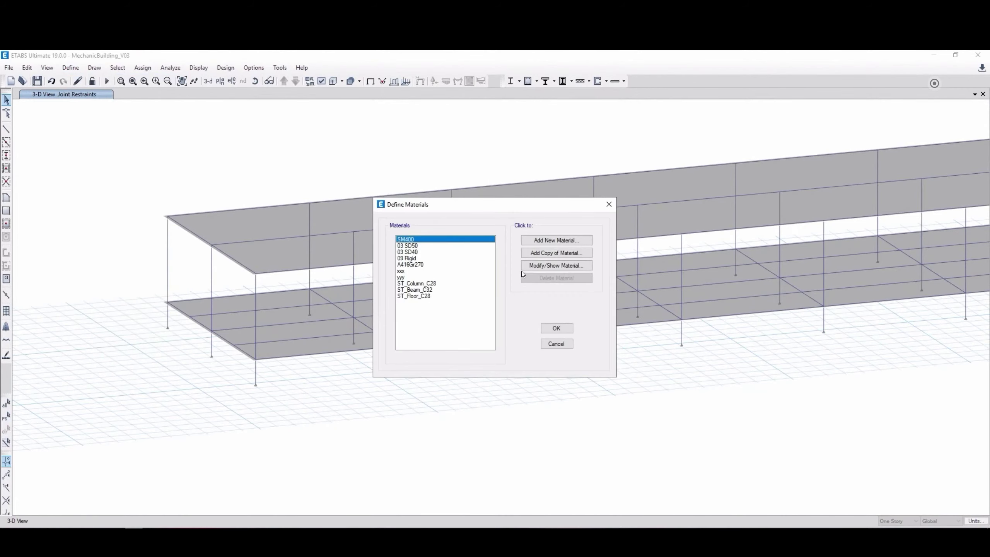
pyautogui.press('s')
pyautogui.press('Return')
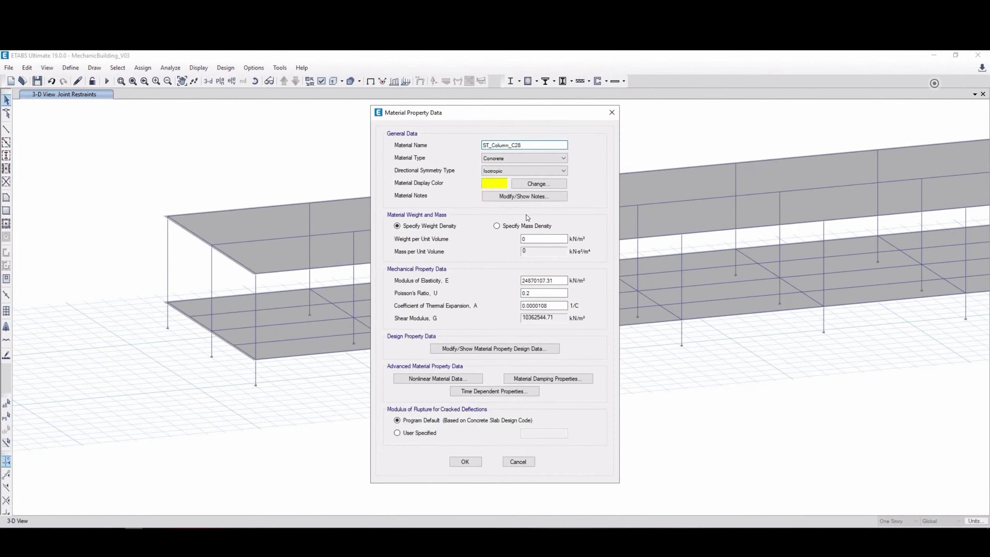
pyautogui.doubleClick(534, 239)
pyautogui.write('24.5')
pyautogui.hotkey('shift', 'Home')
pyautogui.click(556, 281)
pyautogui.click(512, 347)
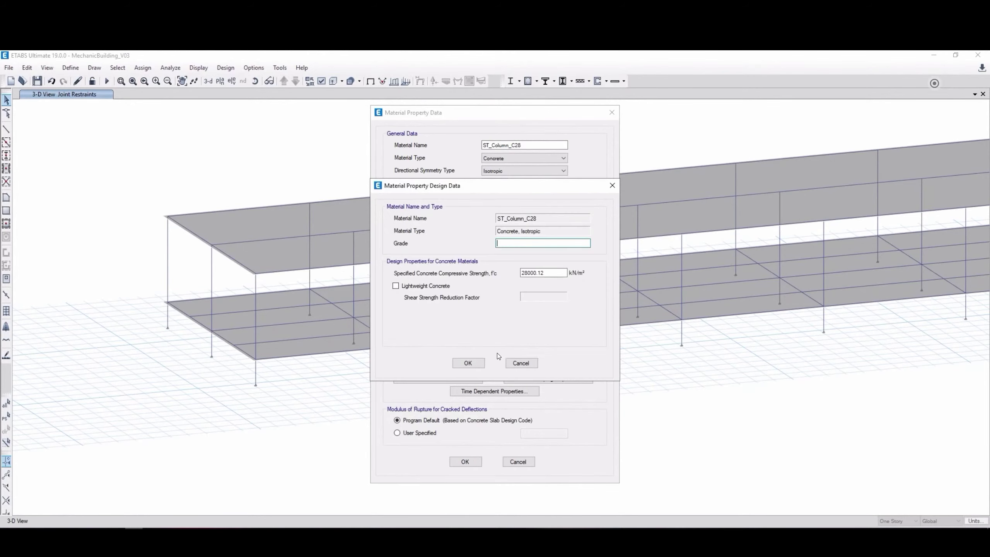
pyautogui.click(523, 363)
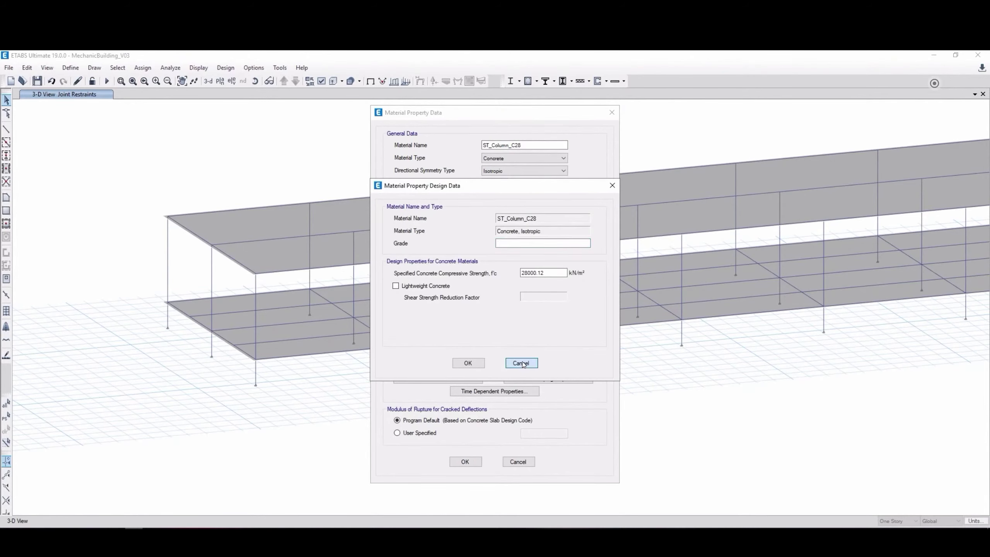
pyautogui.click(462, 464)
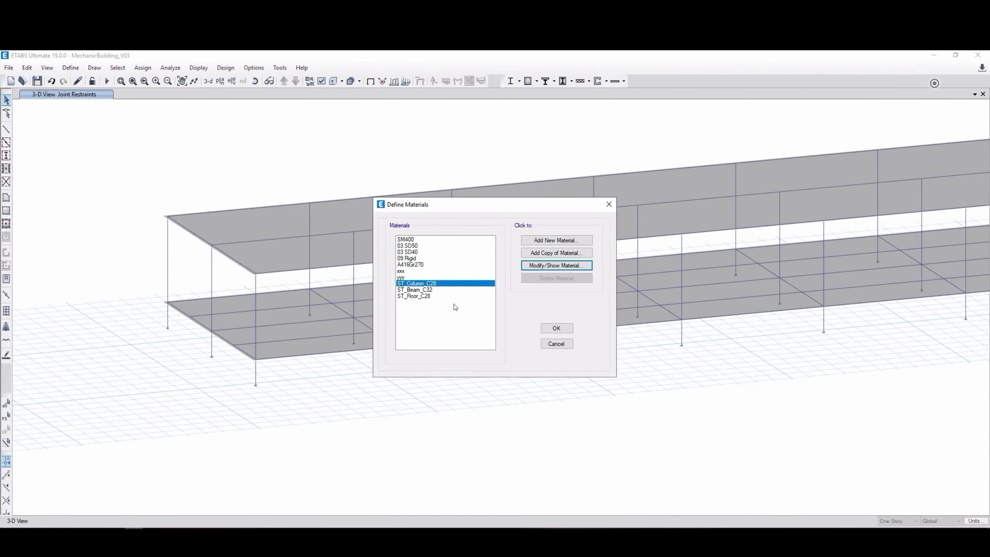
# Set ST_Beam_C32's weight per unit volume to 24.5 kN/m³.
pyautogui.click(451, 290)
pyautogui.click(535, 267)
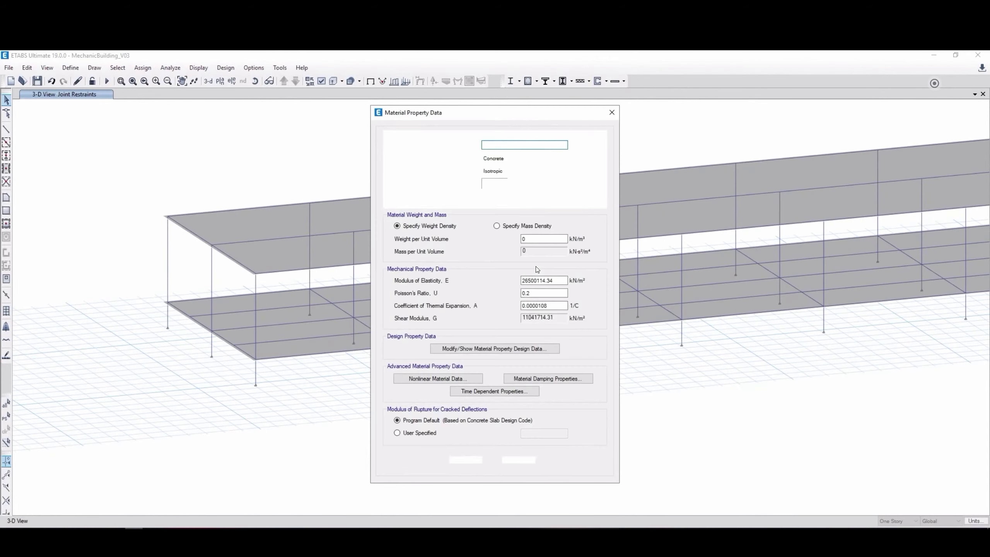
pyautogui.click(545, 238)
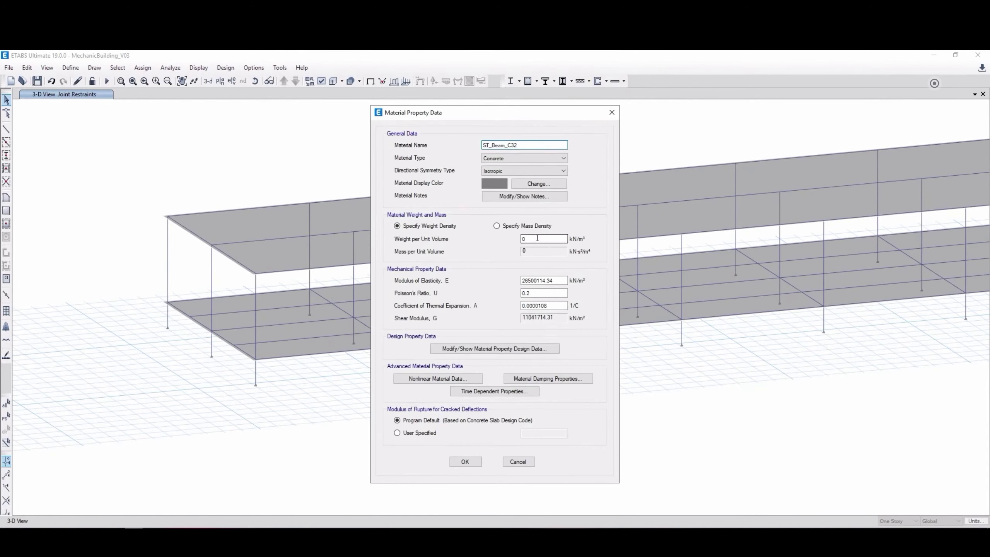
pyautogui.write('24.5')
pyautogui.click(545, 292)
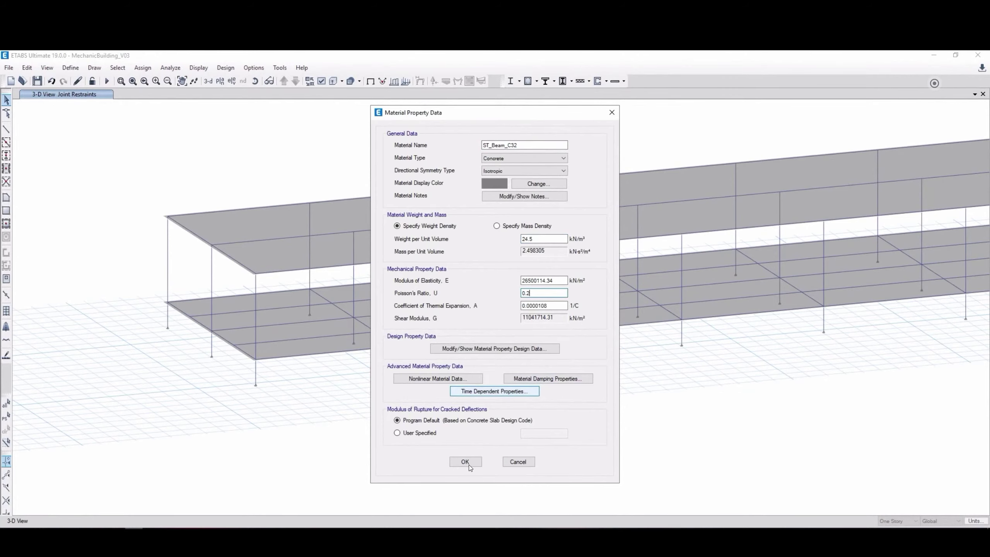
pyautogui.click(466, 462)
# Set ST_Floor_C28's weight per unit volume to 24.5 kN/m³.
pyautogui.click(443, 297)
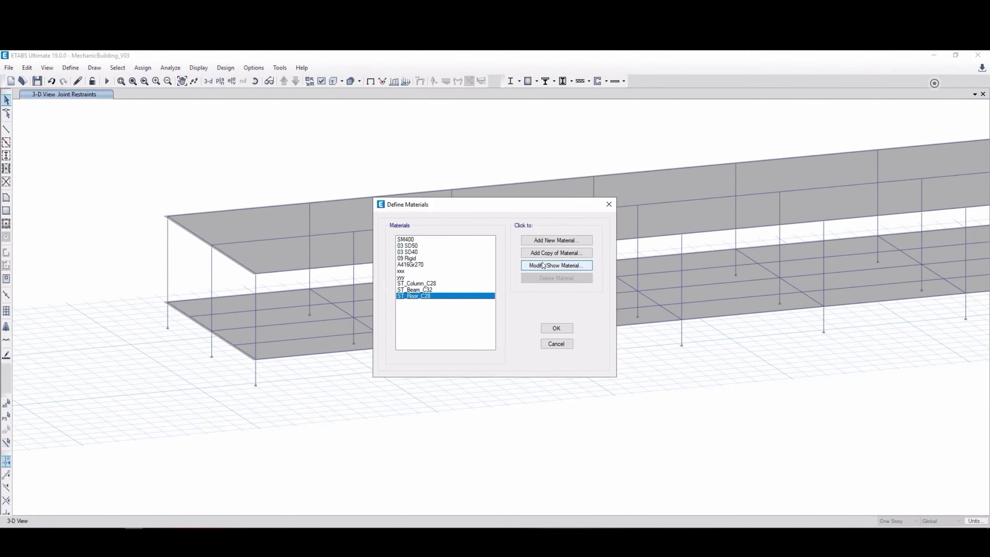
pyautogui.click(543, 266)
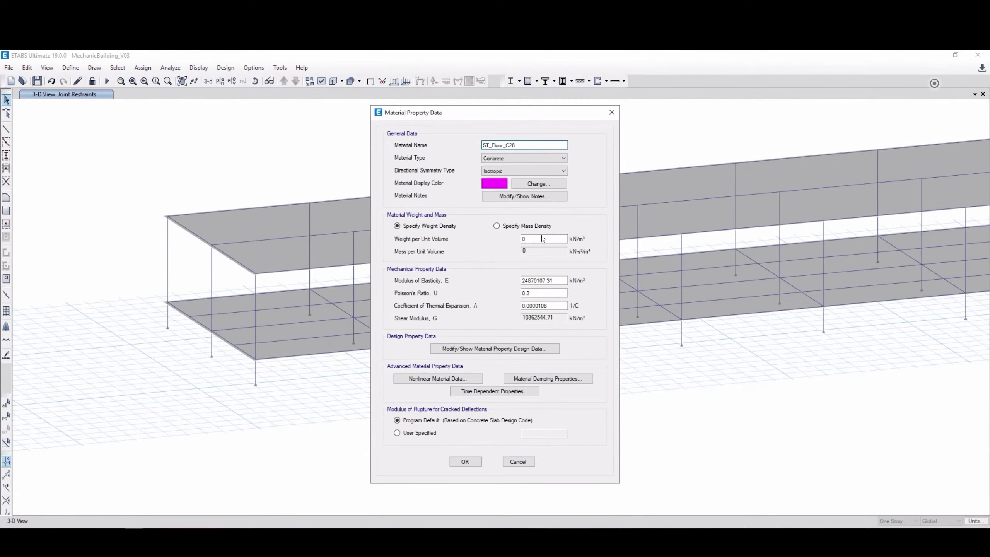
pyautogui.write('24.5')
pyautogui.click(547, 293)
pyautogui.click(465, 462)
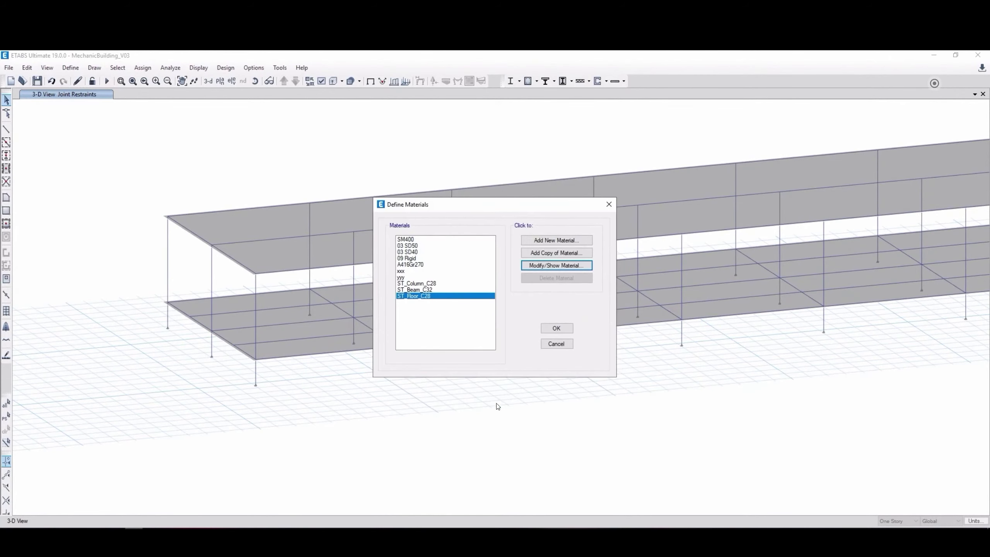
pyautogui.click(554, 332)
# Set the torsional constant stiffness modifier of column section C1_225x225mm to 0.
pyautogui.click(70, 67)
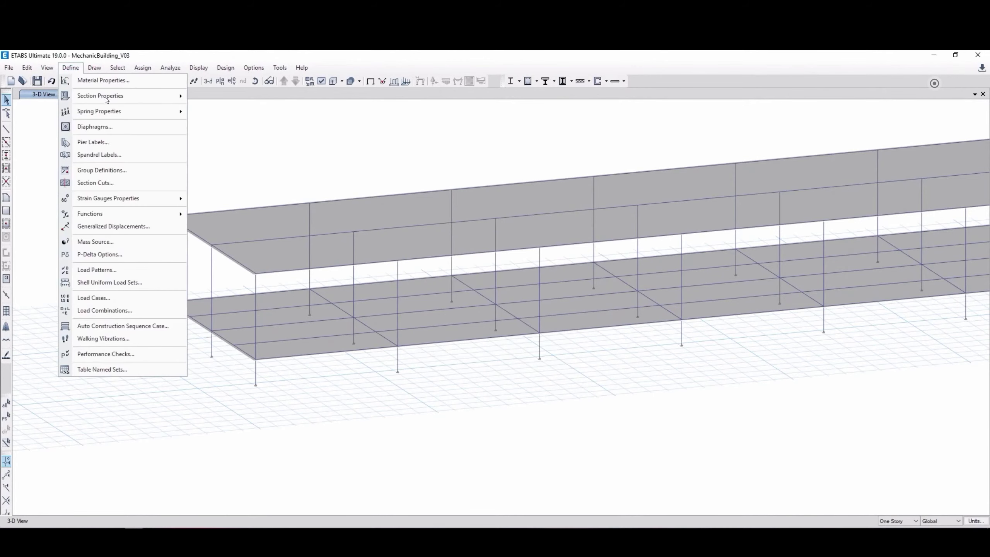
pyautogui.moveTo(100, 95)
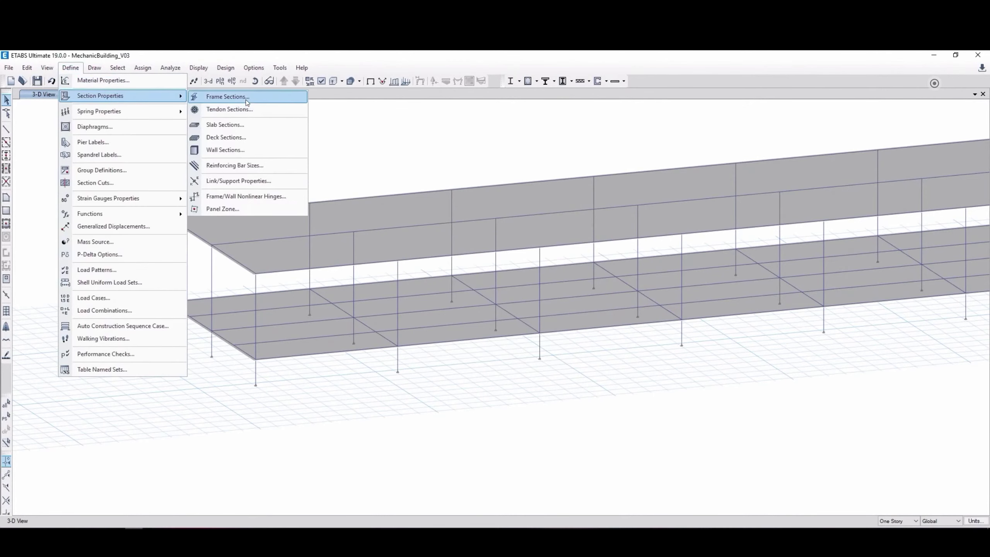
pyautogui.click(246, 99)
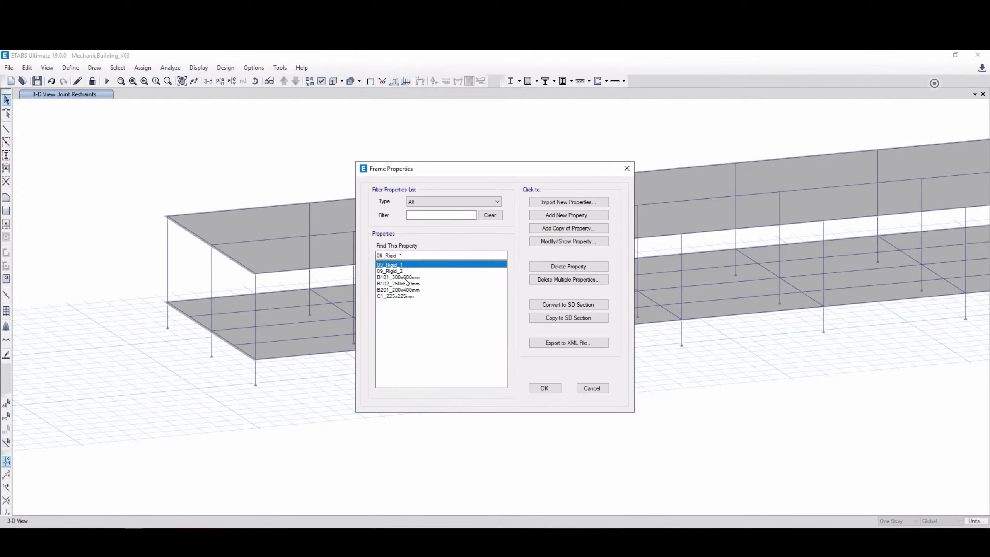
pyautogui.click(398, 296)
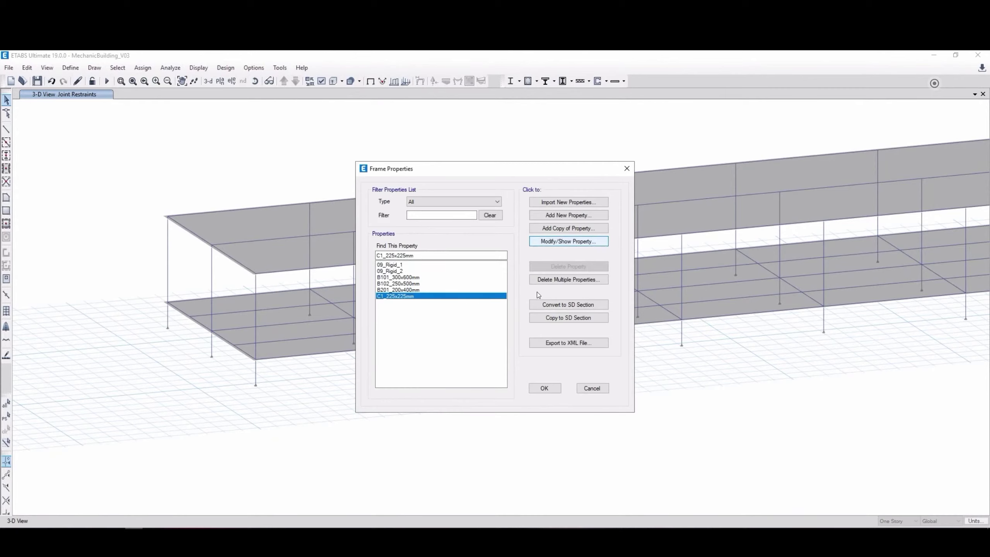
pyautogui.click(561, 242)
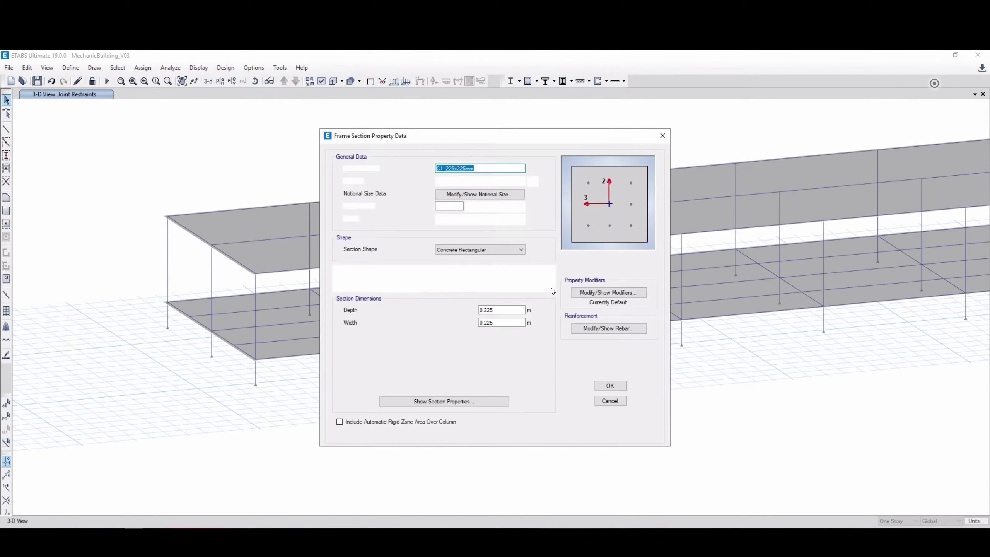
pyautogui.click(586, 293)
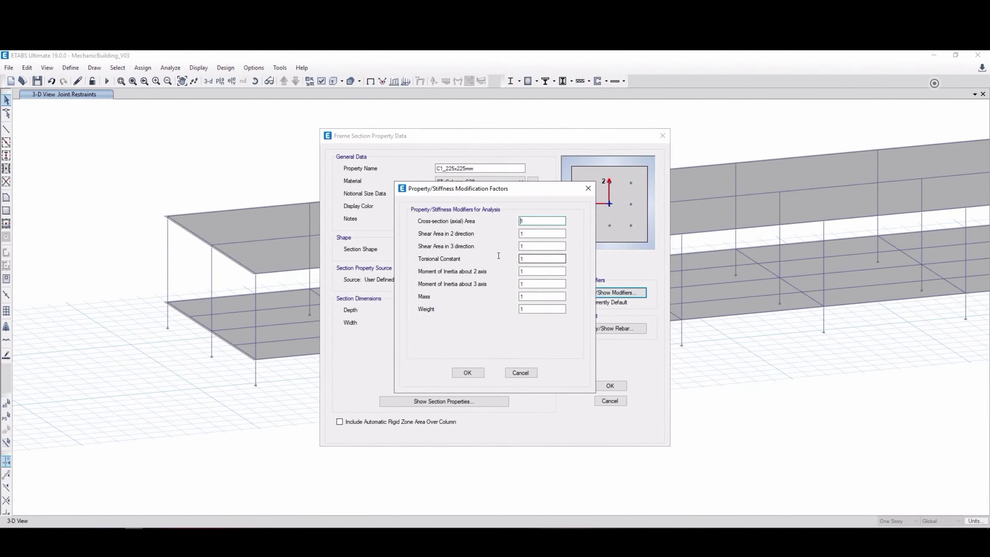
pyautogui.doubleClick(521, 255)
pyautogui.write('0')
pyautogui.click(468, 373)
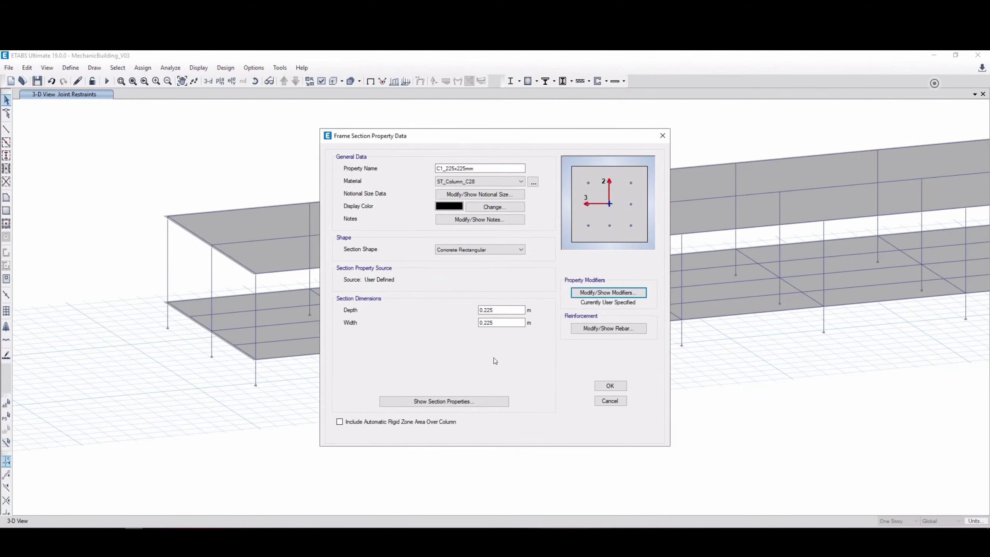
# Give C1_225x225mm a clear cover of 5 and 03 SD40 ties, and save the section.
pyautogui.click(594, 328)
pyautogui.click(589, 258)
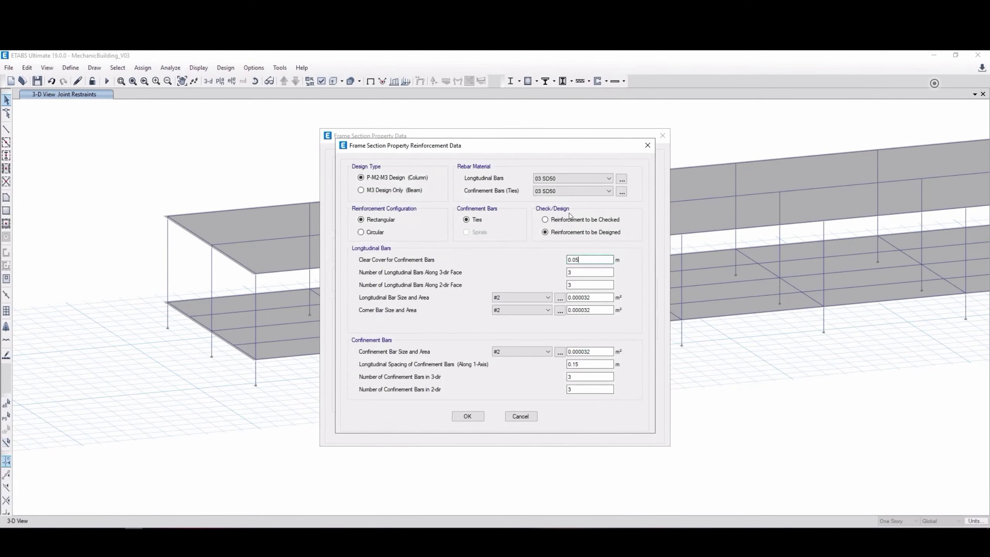
pyautogui.write('5')
pyautogui.click(566, 191)
pyautogui.click(560, 204)
pyautogui.click(468, 416)
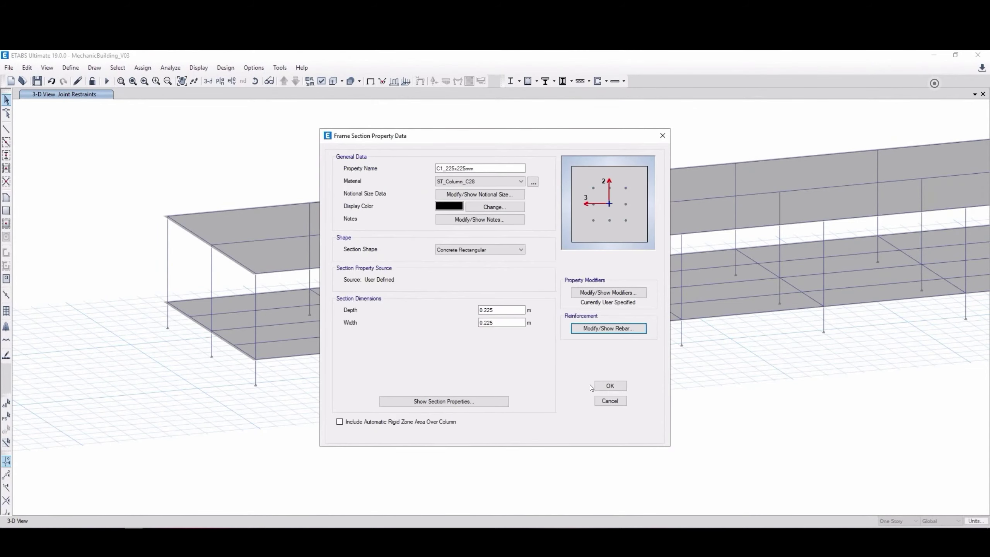
pyautogui.click(610, 386)
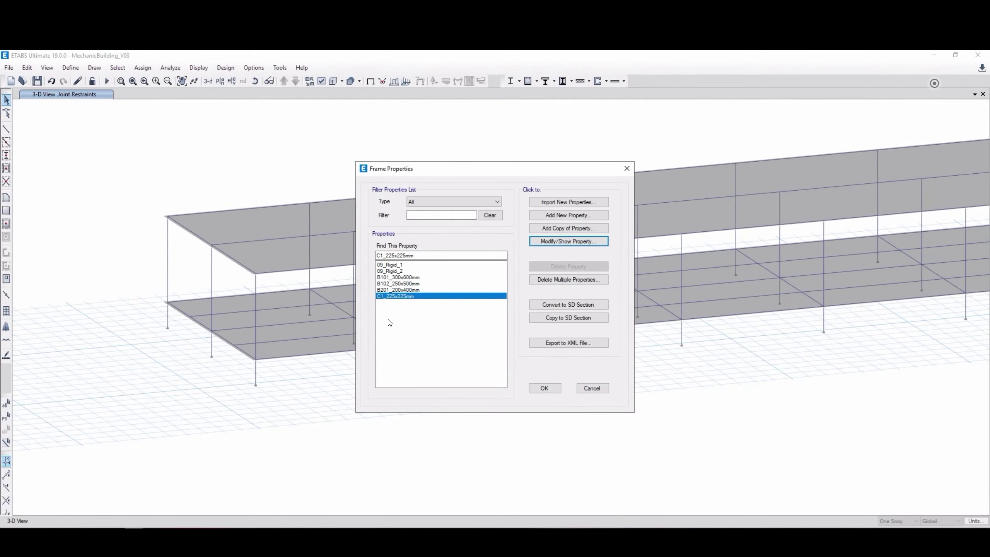
pyautogui.click(413, 277)
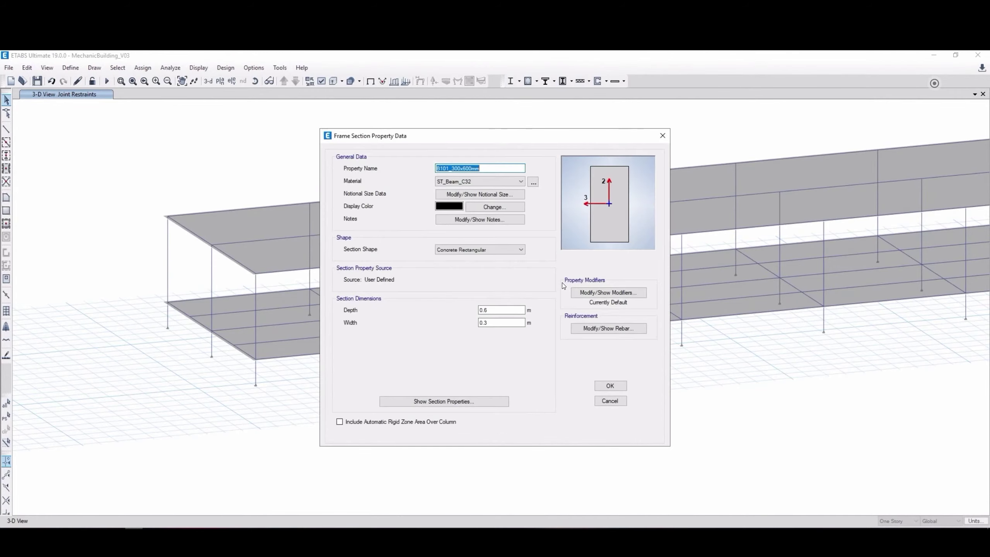
# Give beam B101_300x600mm a 0.01 torsional modifier and 03 SD40 ties, and save it.
pyautogui.click(585, 293)
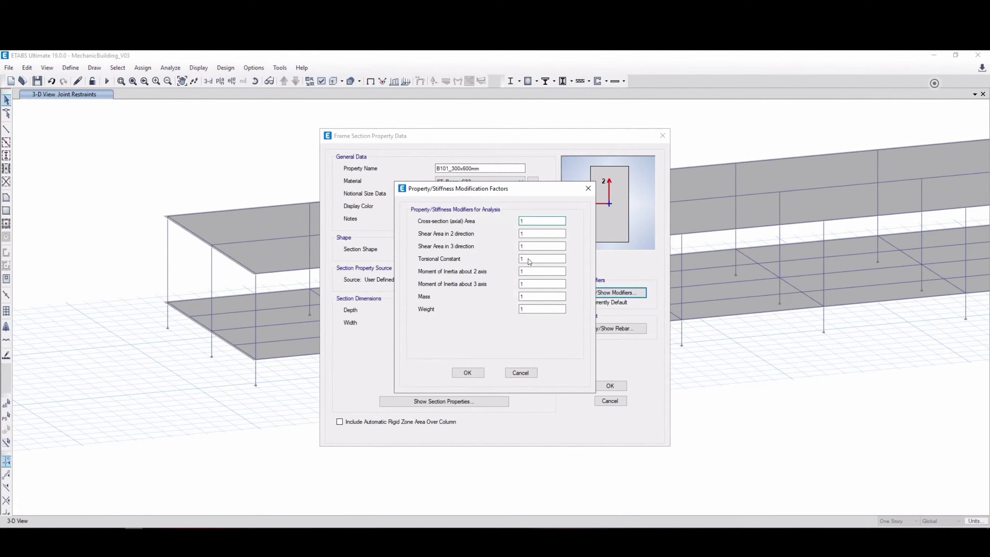
pyautogui.click(524, 260)
pyautogui.press('BackSpace')
pyautogui.write('0.')
pyautogui.write('.01')
pyautogui.click(469, 373)
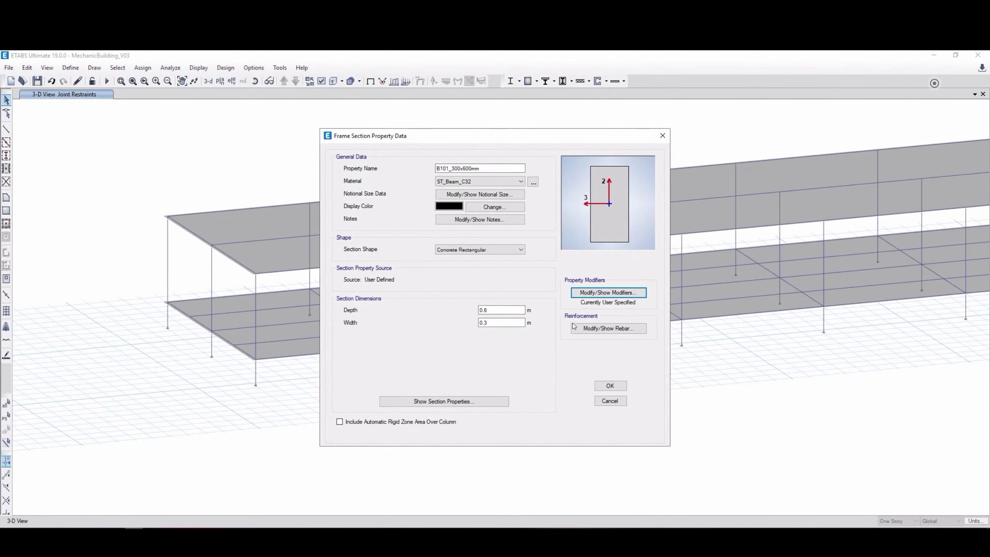
pyautogui.click(594, 329)
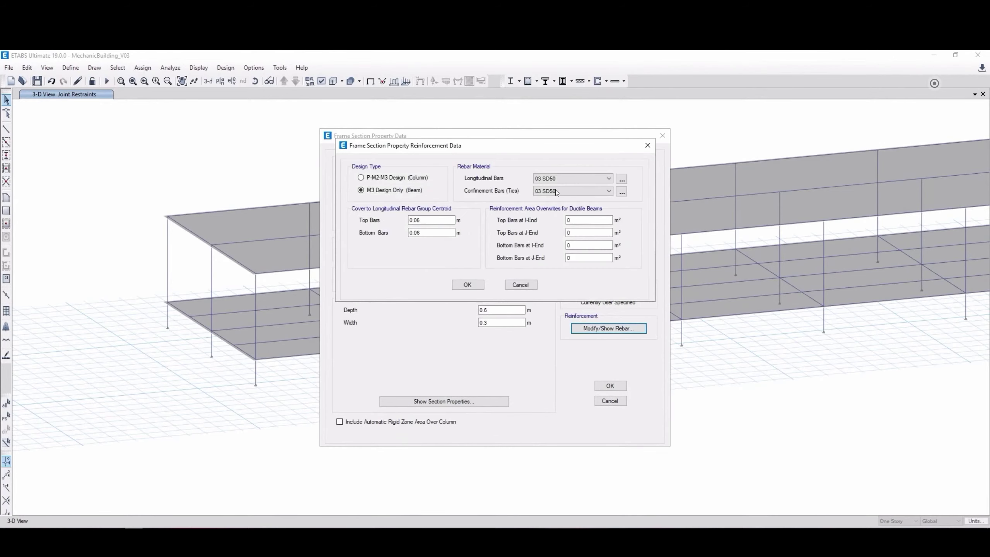
pyautogui.click(556, 192)
pyautogui.click(551, 206)
pyautogui.click(468, 285)
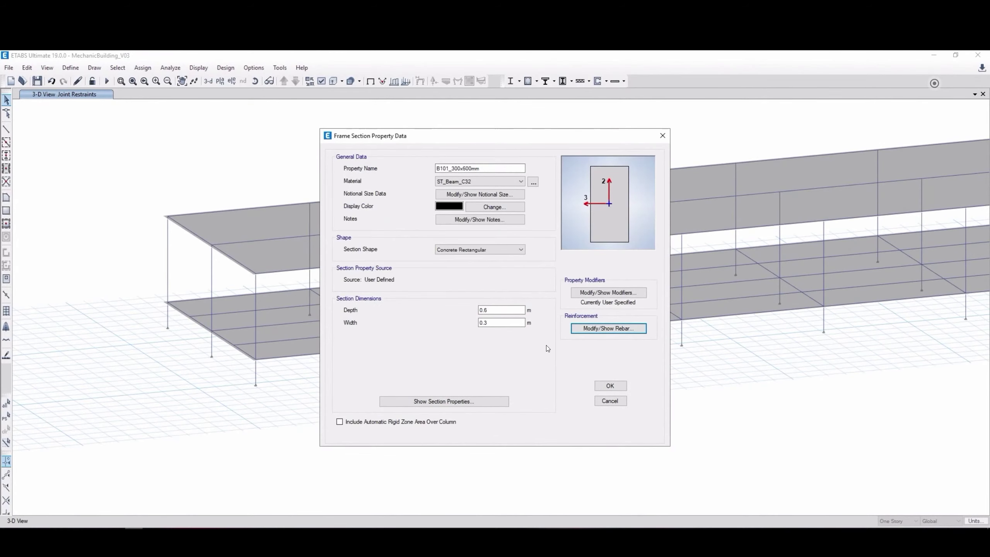
pyautogui.click(607, 386)
# Set B102_250x500mm stiffness modifiers to 0.01 and 0.35 with 03 SD40 ties, and save it.
pyautogui.press('Down')
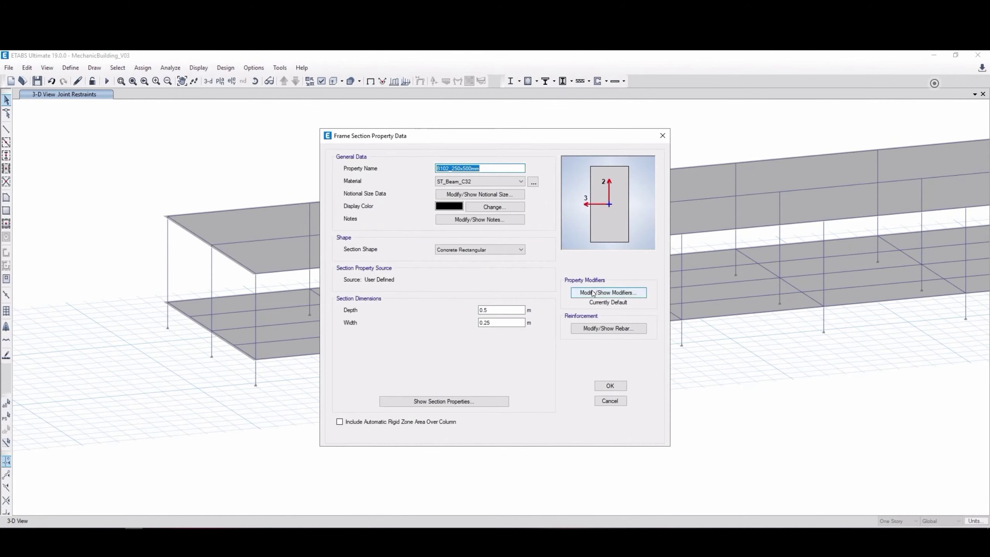
pyautogui.click(593, 293)
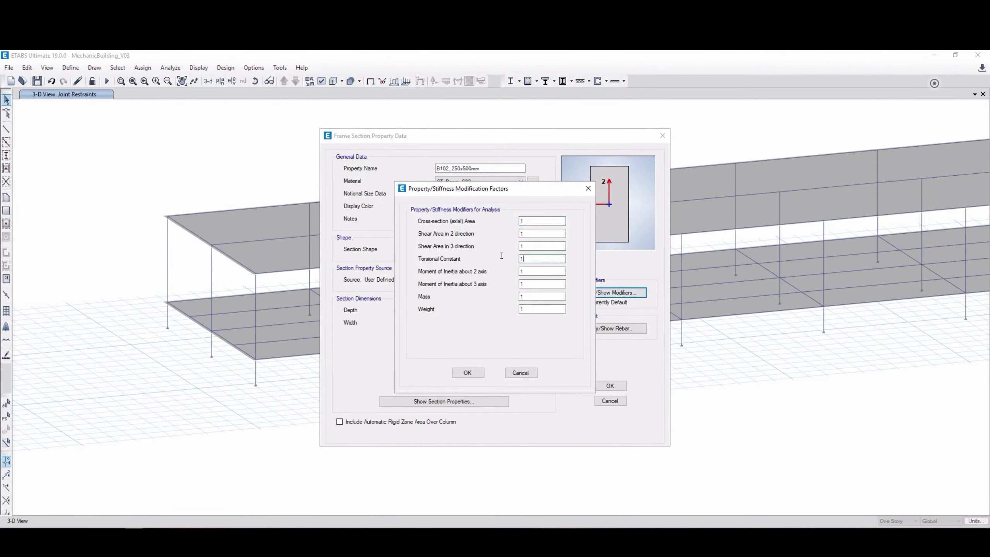
pyautogui.write('0.01')
pyautogui.click(527, 271)
pyautogui.press('BackSpace')
pyautogui.write('0.35')
pyautogui.click(467, 372)
pyautogui.click(607, 328)
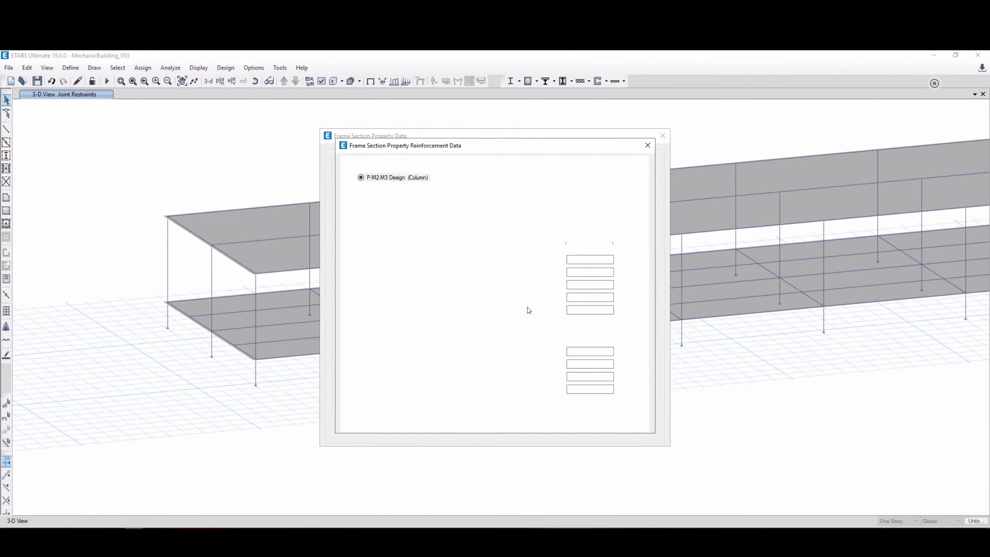
pyautogui.click(557, 192)
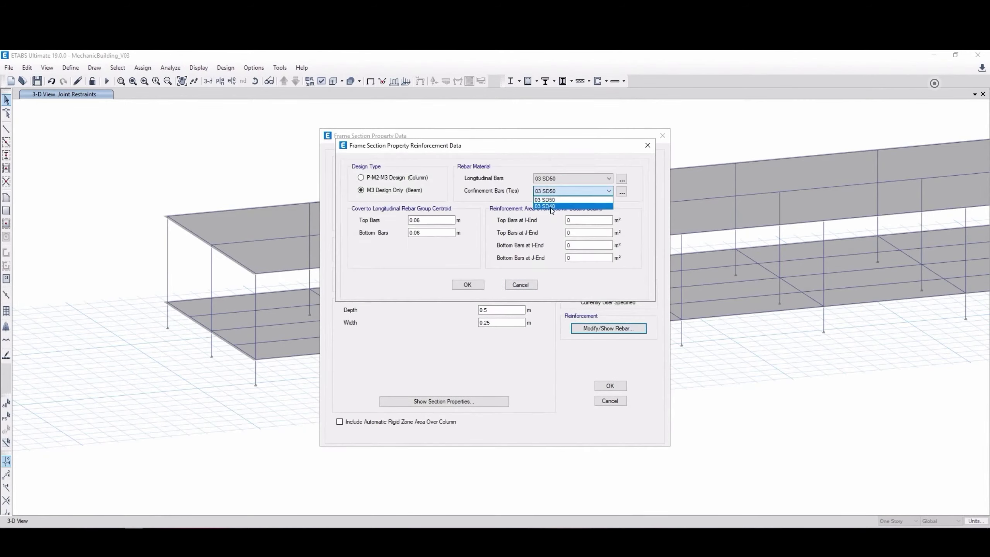
pyautogui.click(551, 207)
pyautogui.click(467, 288)
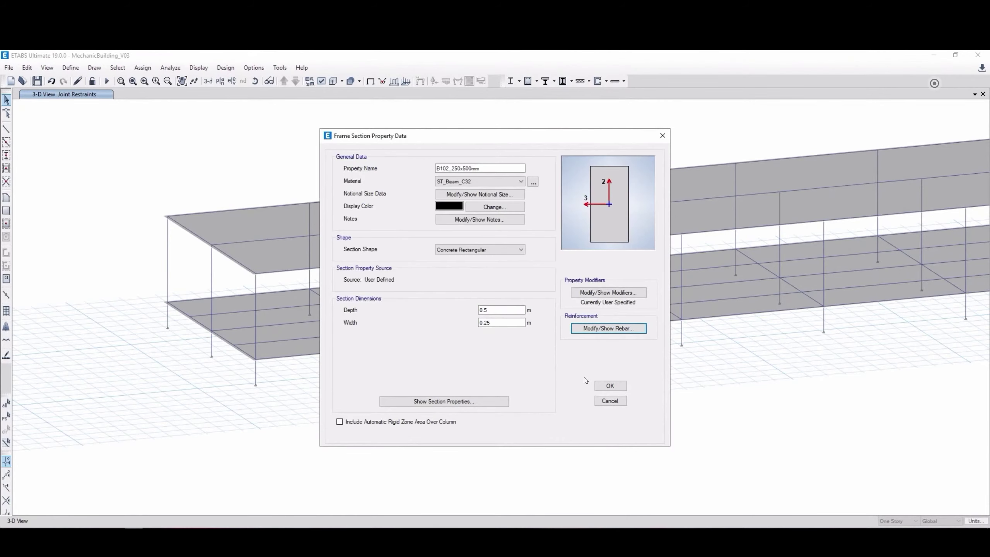
pyautogui.click(603, 385)
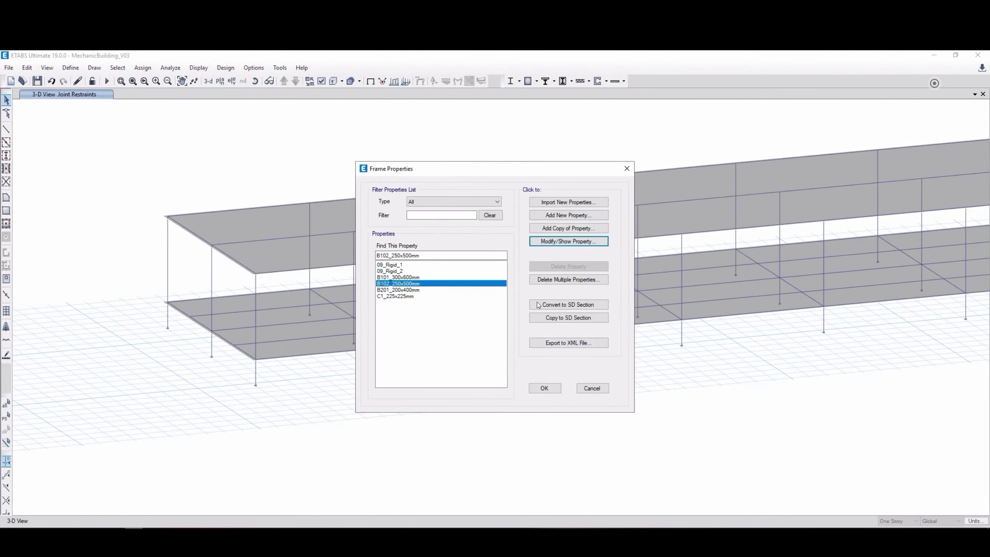
# Set B201_200x400mm's torsional constant modifier to 0 and its ties to 03 SD40, then save.
pyautogui.click(433, 290)
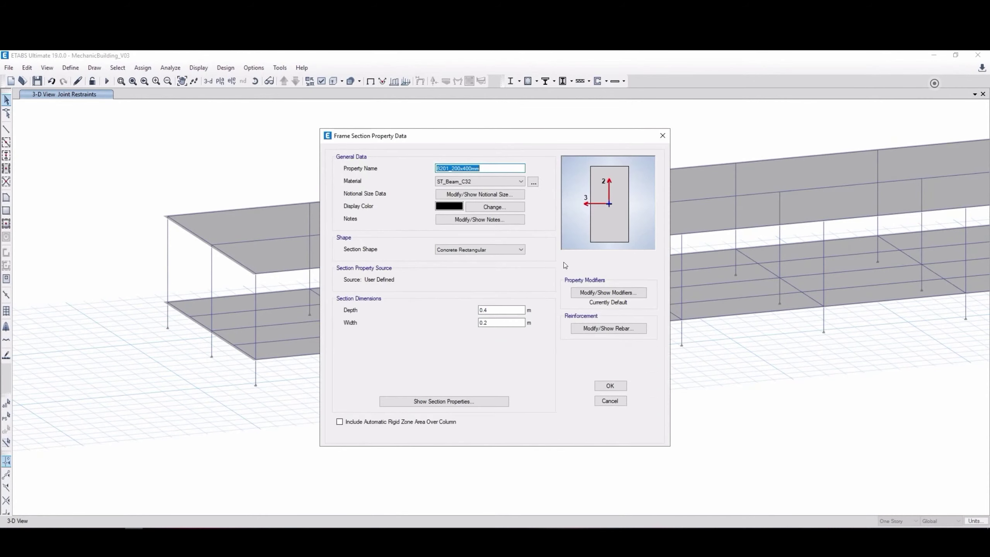
pyautogui.click(593, 294)
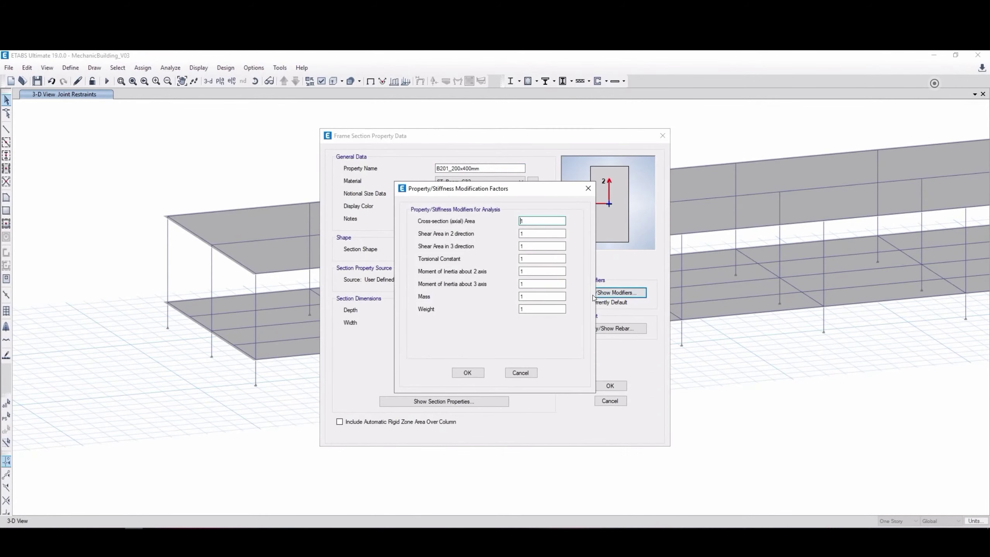
pyautogui.doubleClick(532, 260)
pyautogui.write('0')
pyautogui.click(457, 374)
pyautogui.click(619, 330)
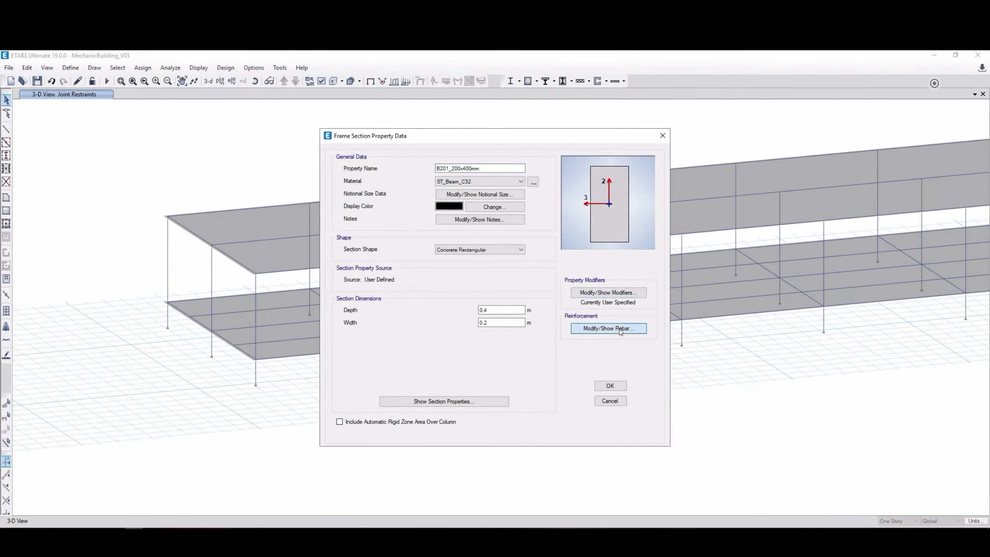
pyautogui.click(567, 193)
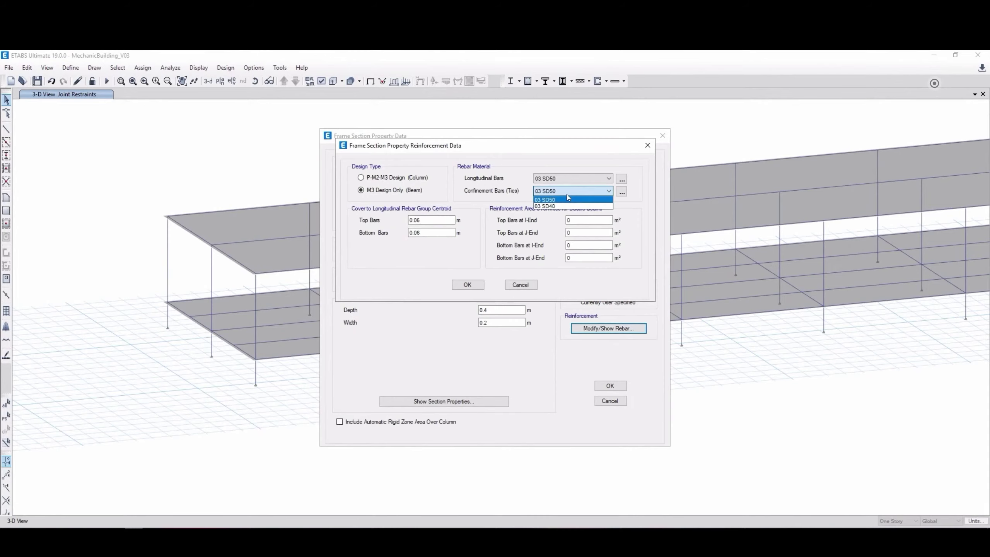
pyautogui.click(561, 206)
pyautogui.click(481, 285)
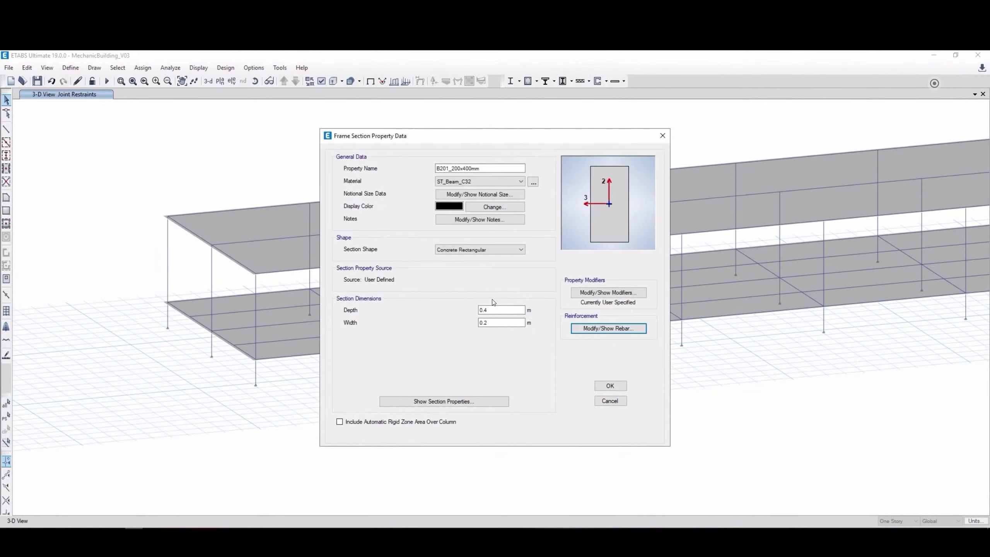
pyautogui.click(611, 386)
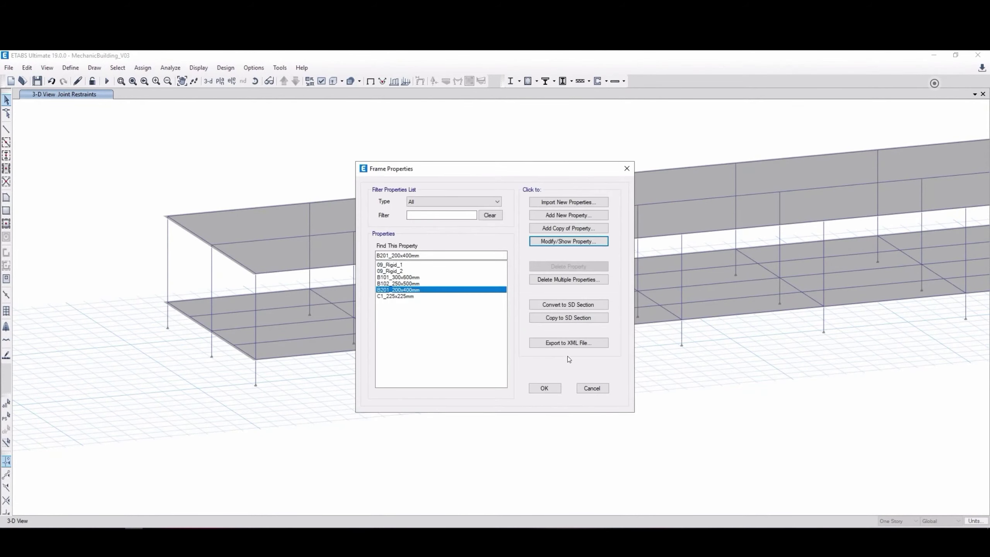
# Close the frame properties and switch the concrete design preferences code to ACI 318-19.
pyautogui.click(544, 389)
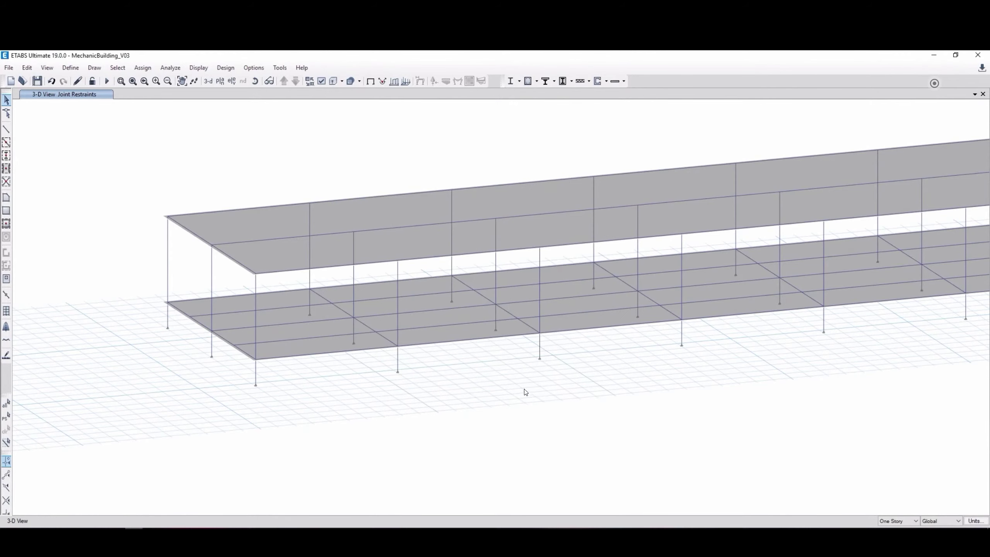
pyautogui.scroll(1, 357, 398)
pyautogui.scroll(-2, 358, 398)
pyautogui.scroll(-1, 427, 249)
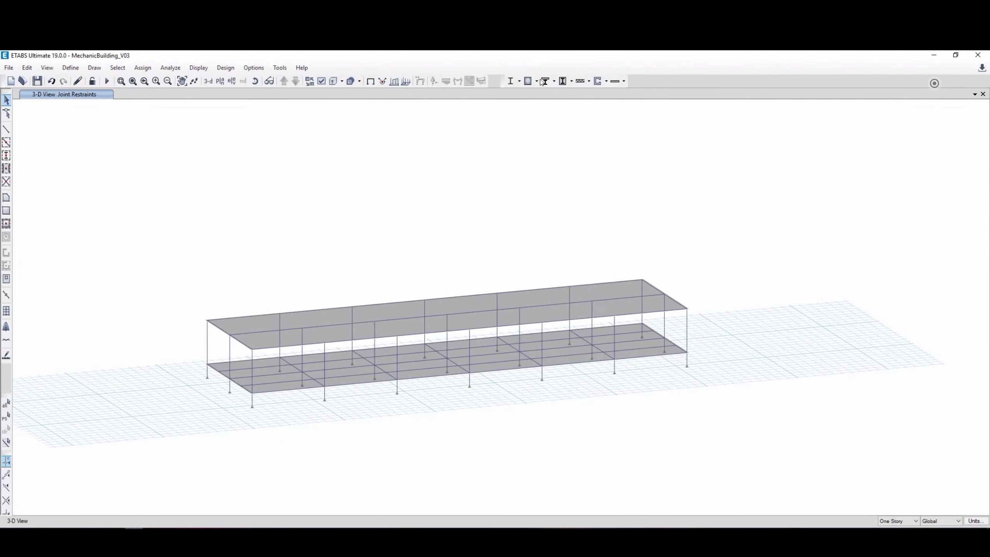
pyautogui.click(536, 81)
pyautogui.click(539, 93)
pyautogui.click(532, 185)
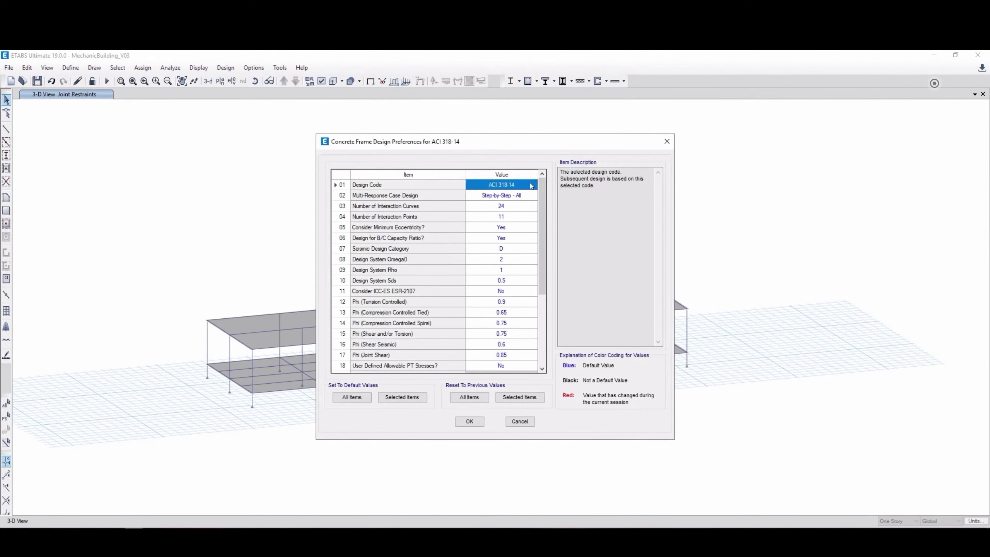
pyautogui.click(501, 195)
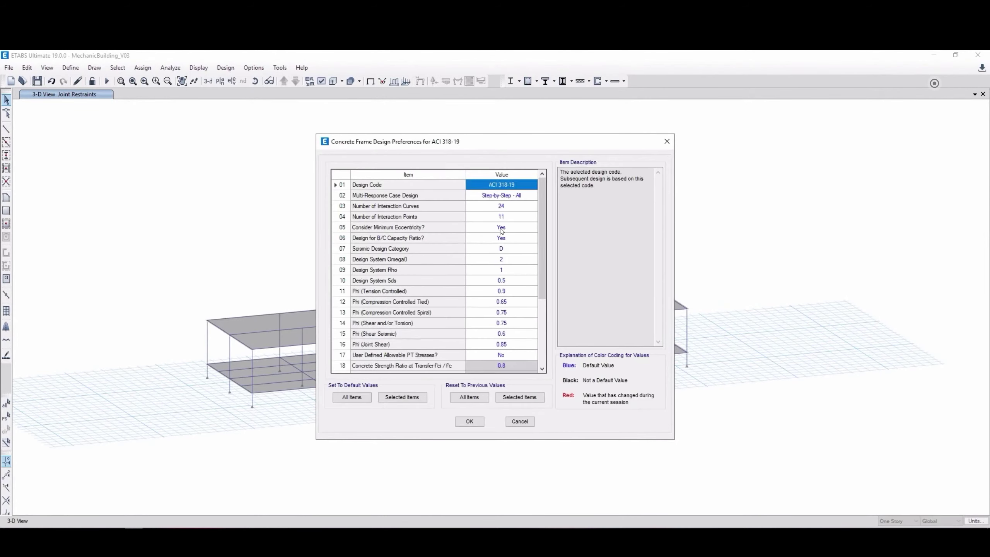
pyautogui.press('Return')
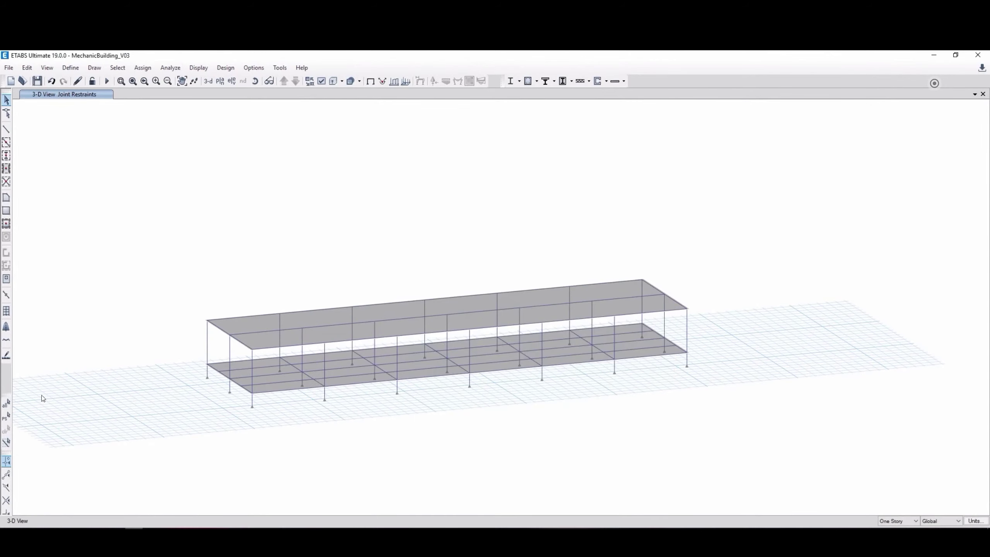
# Select all columns in the model by object type.
pyautogui.click(120, 71)
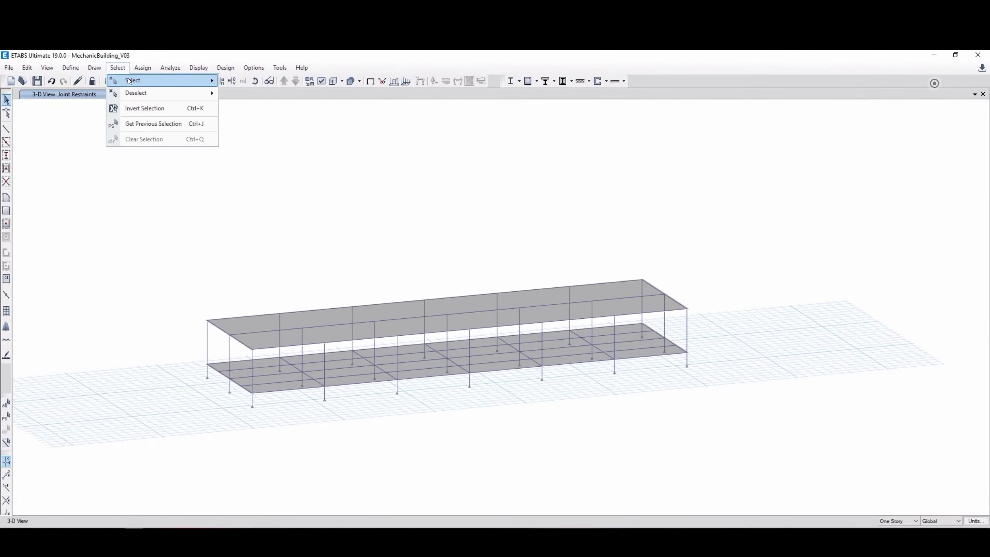
pyautogui.moveTo(133, 81)
pyautogui.click(272, 150)
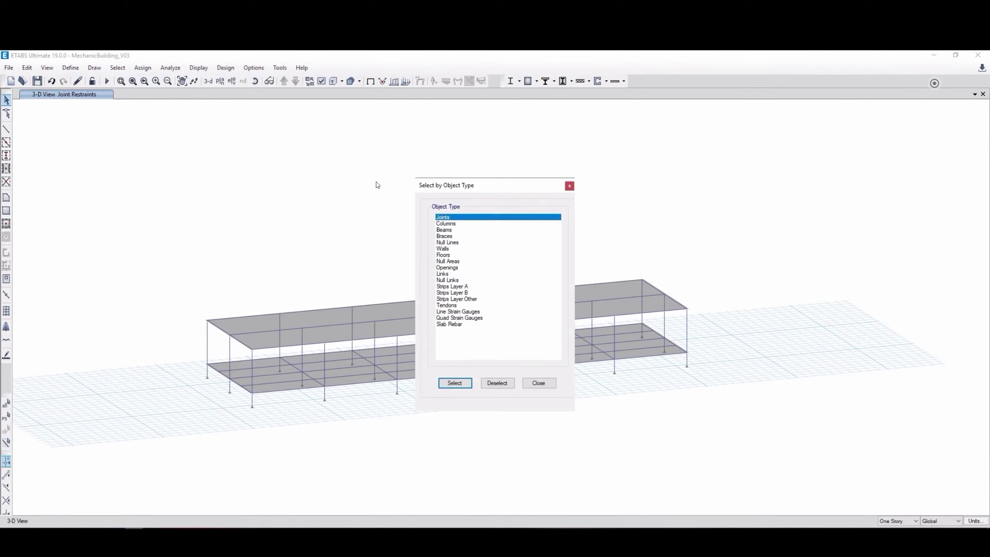
pyautogui.click(440, 224)
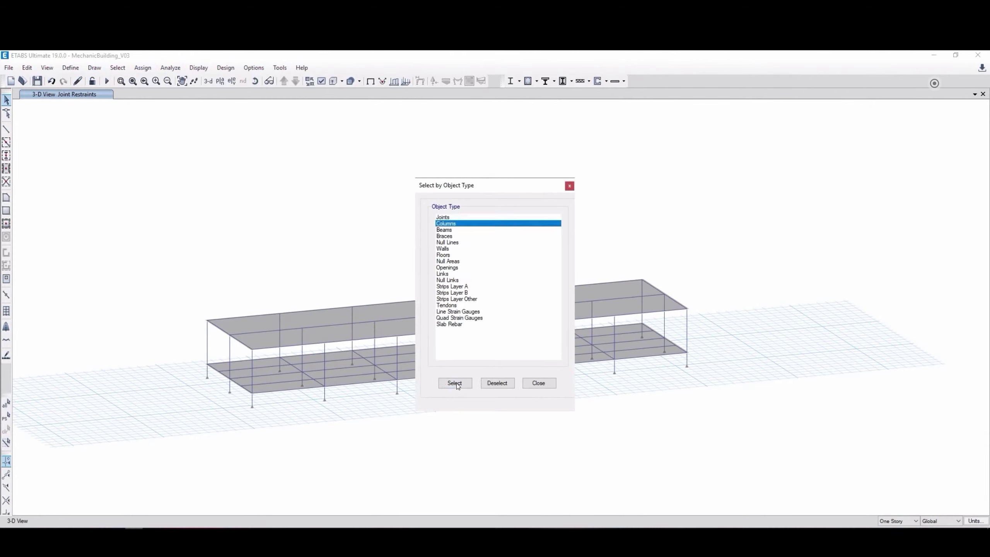
pyautogui.click(542, 384)
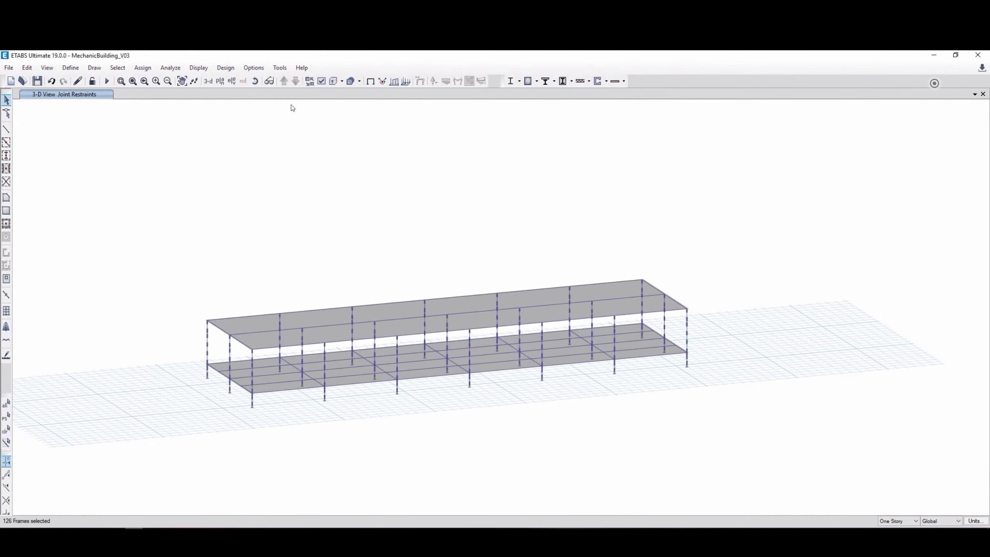
# Set the selected columns' concrete design overwrite framing type to NonSway.
pyautogui.click(142, 66)
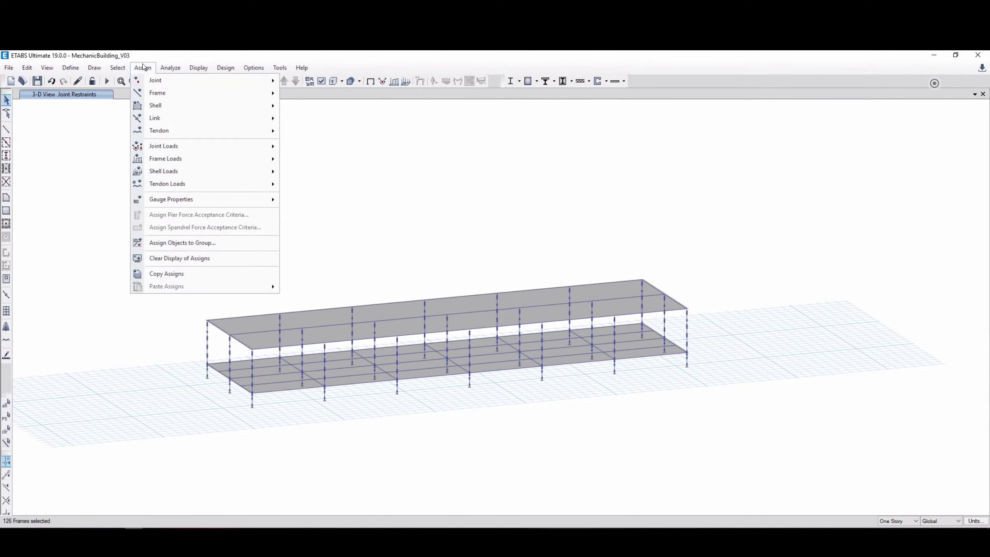
pyautogui.moveTo(155, 105)
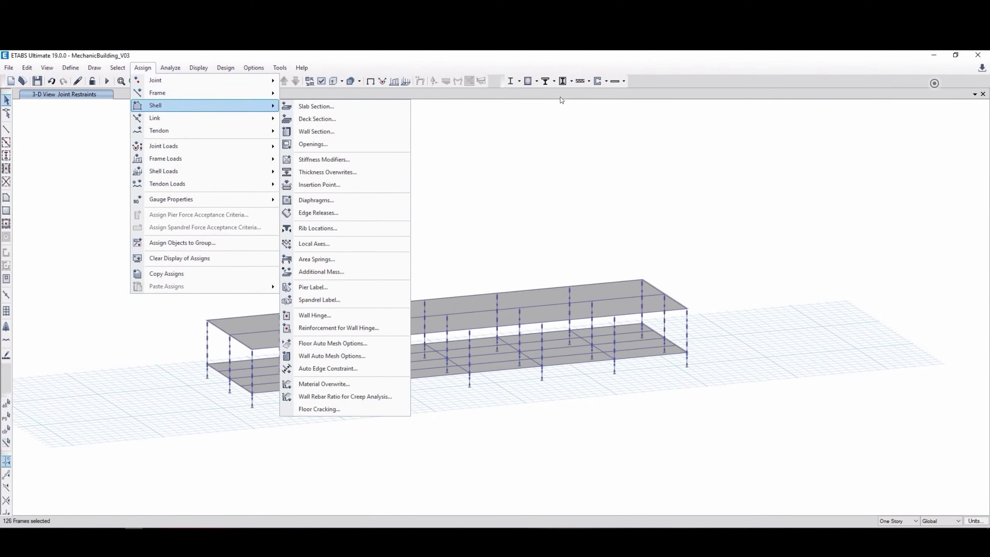
pyautogui.click(537, 81)
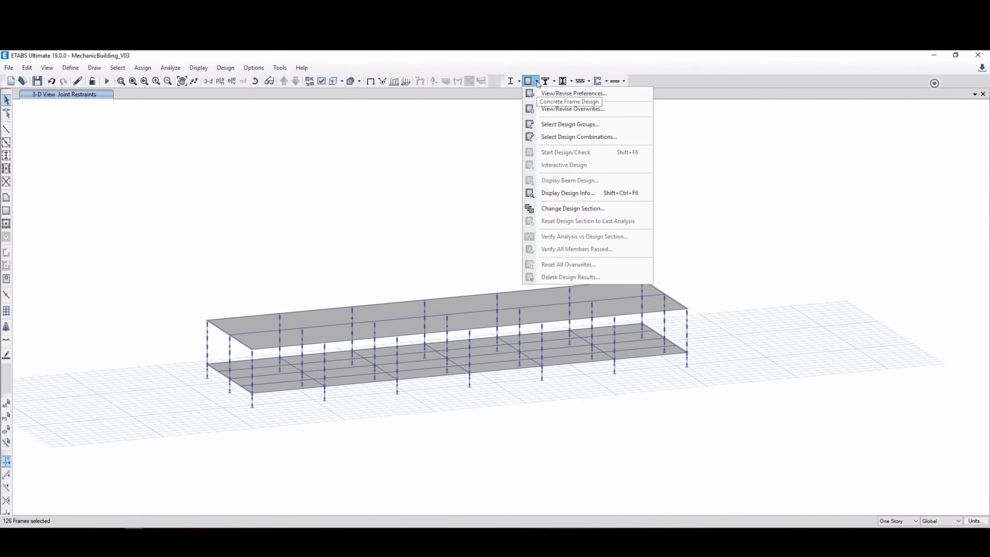
pyautogui.click(565, 109)
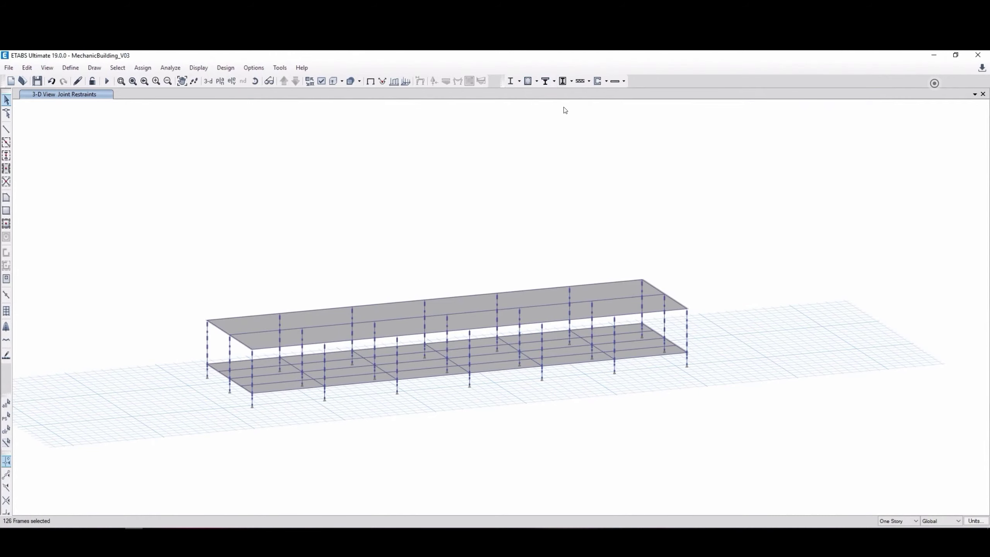
pyautogui.click(536, 81)
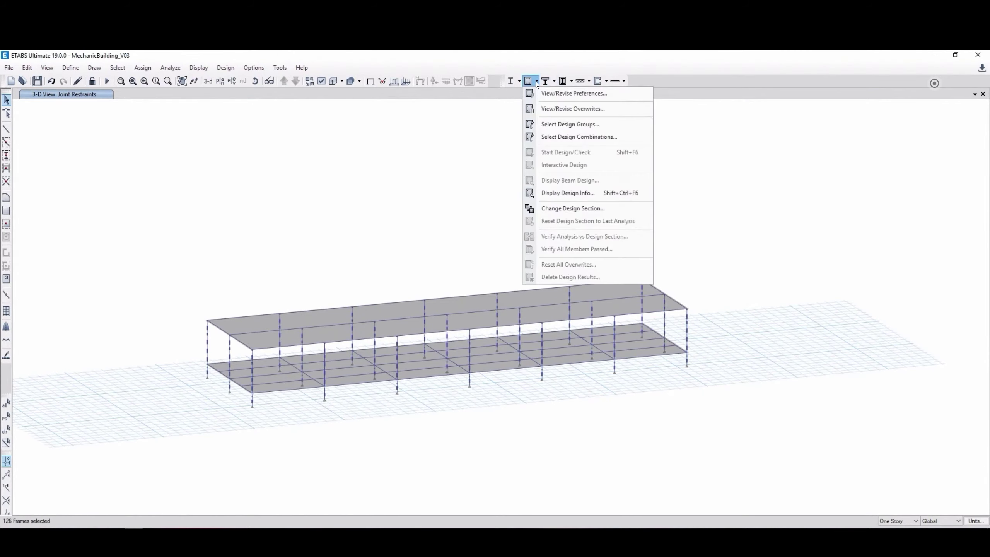
pyautogui.click(574, 110)
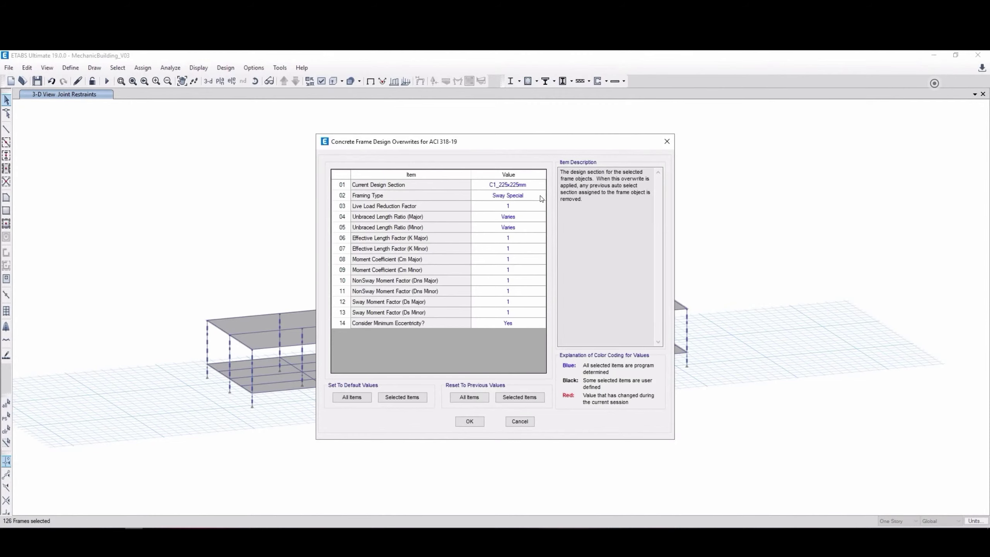
pyautogui.click(540, 195)
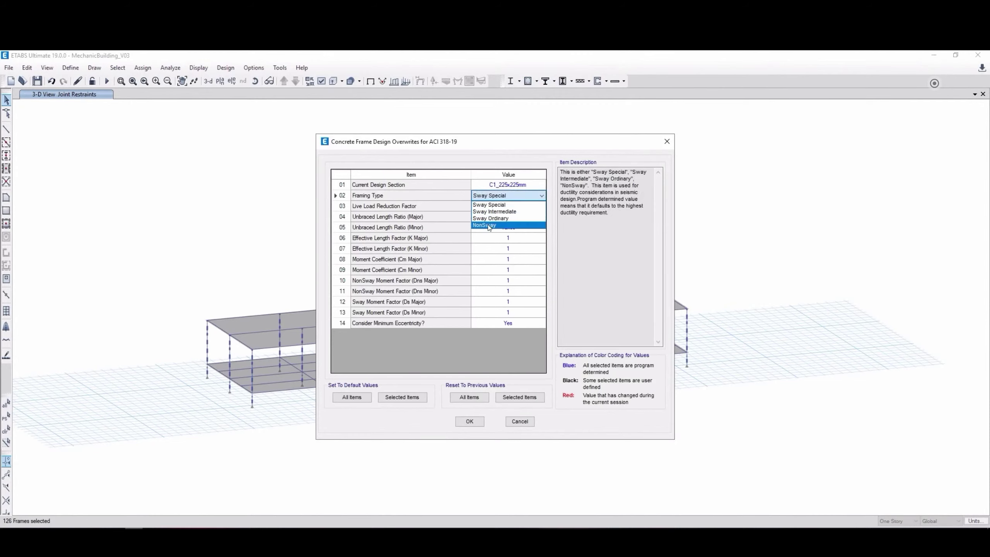
pyautogui.click(492, 225)
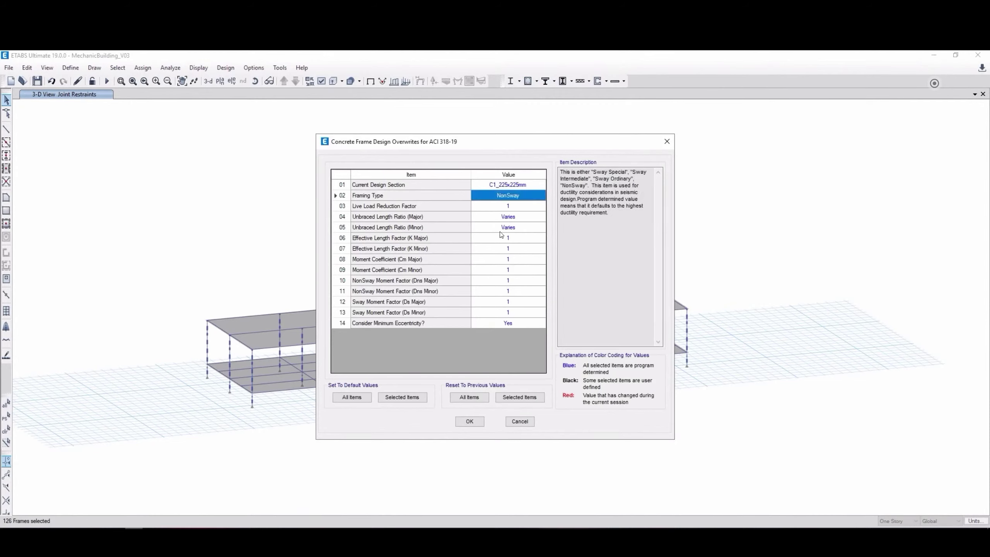
# Set the major and minor effective length factors to 1 and apply the overwrites.
pyautogui.click(515, 248)
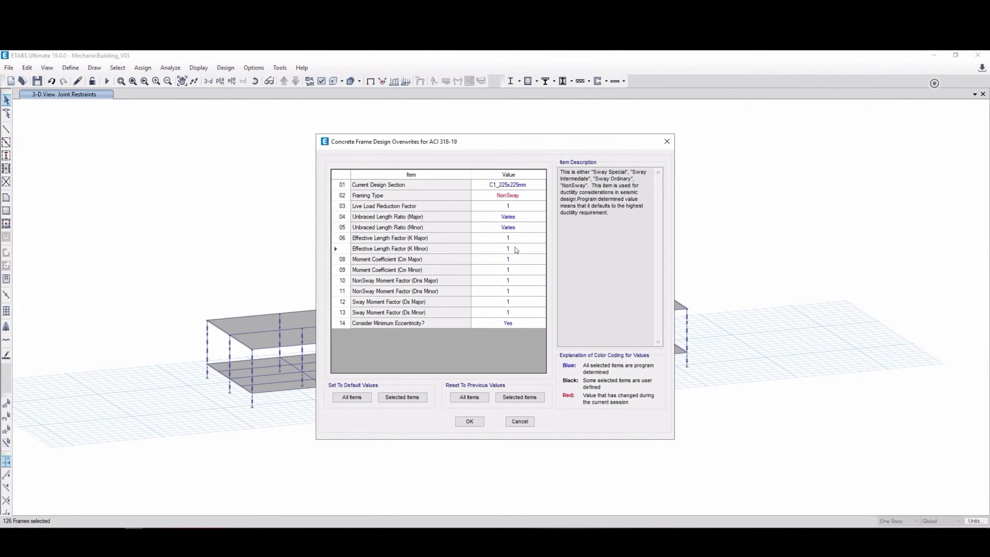
pyautogui.write('0')
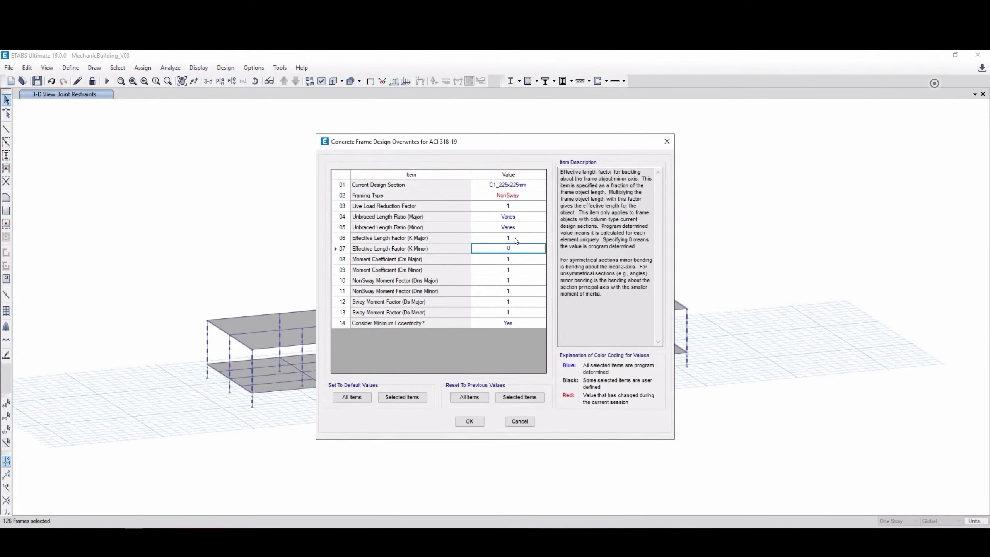
pyautogui.click(515, 239)
pyautogui.write('0')
pyautogui.click(517, 259)
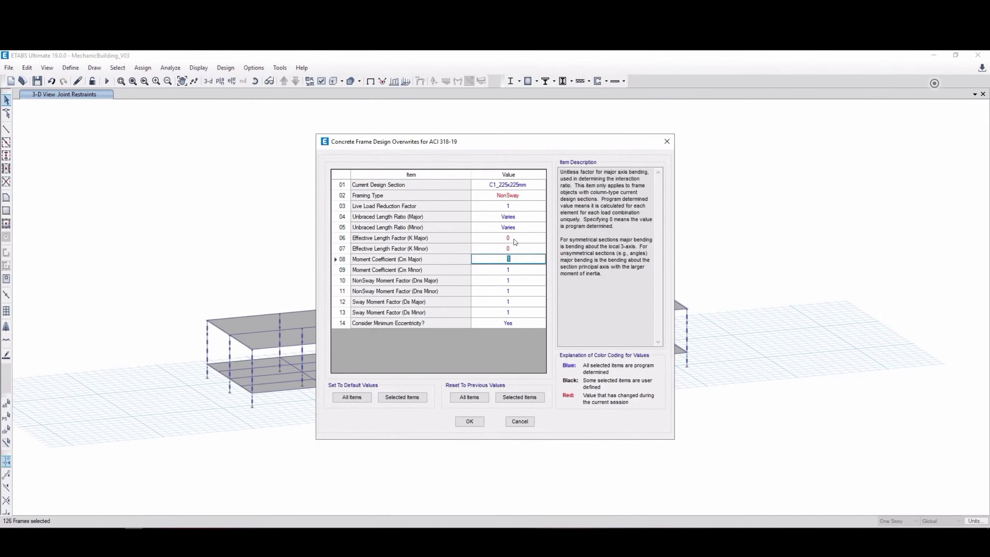
pyautogui.click(514, 238)
pyautogui.click(514, 249)
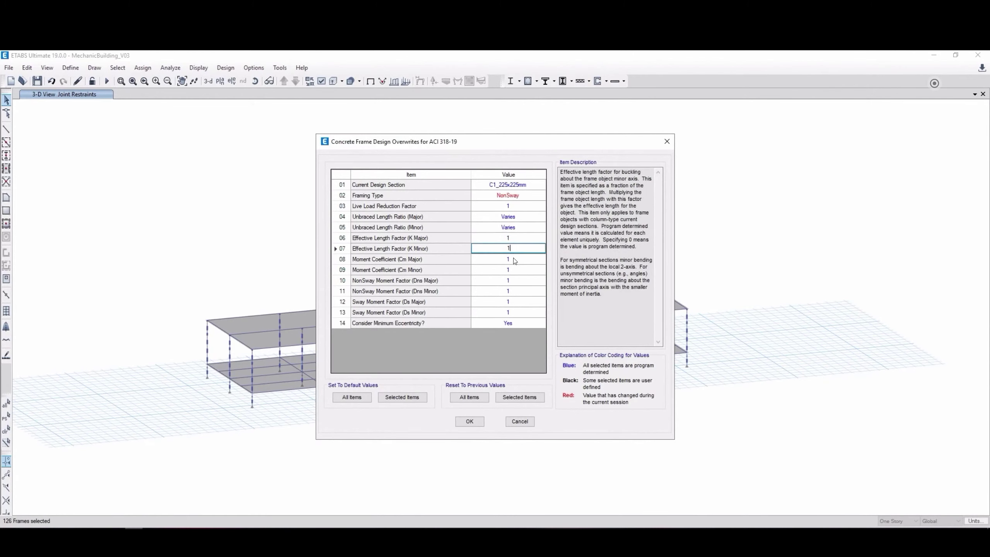
pyautogui.write('1')
pyautogui.click(514, 258)
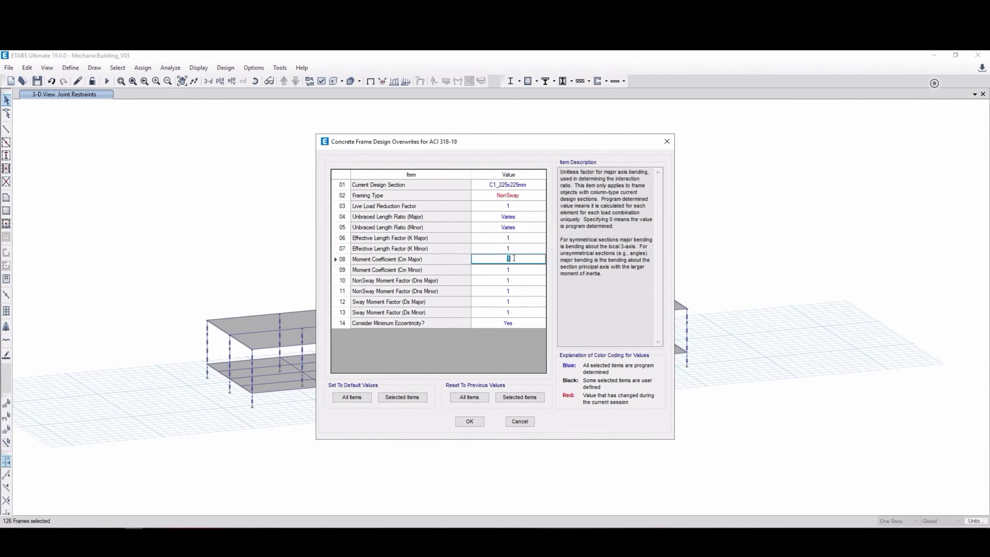
pyautogui.click(469, 422)
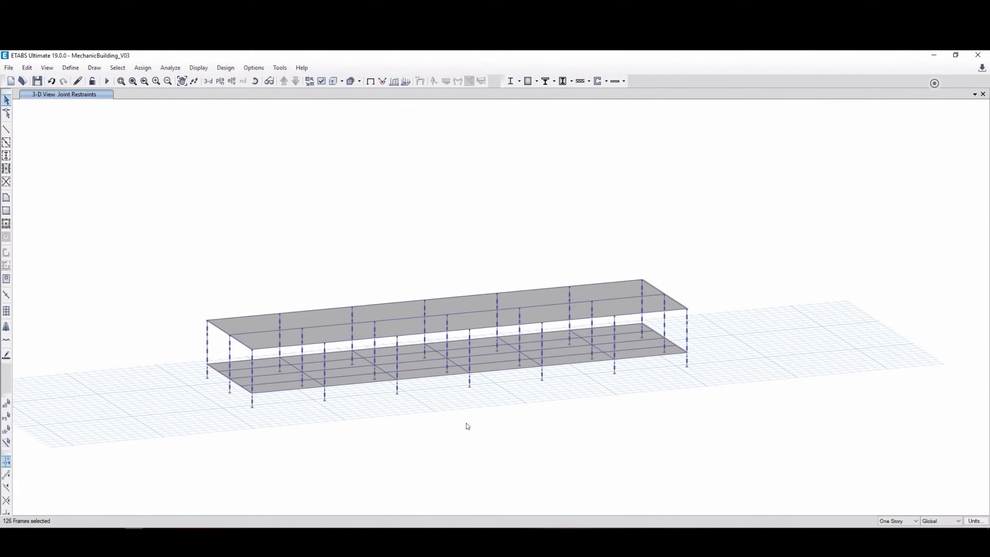
# Cancel the design load combinations choice and clear the frame selection.
pyautogui.click(537, 84)
pyautogui.click(583, 140)
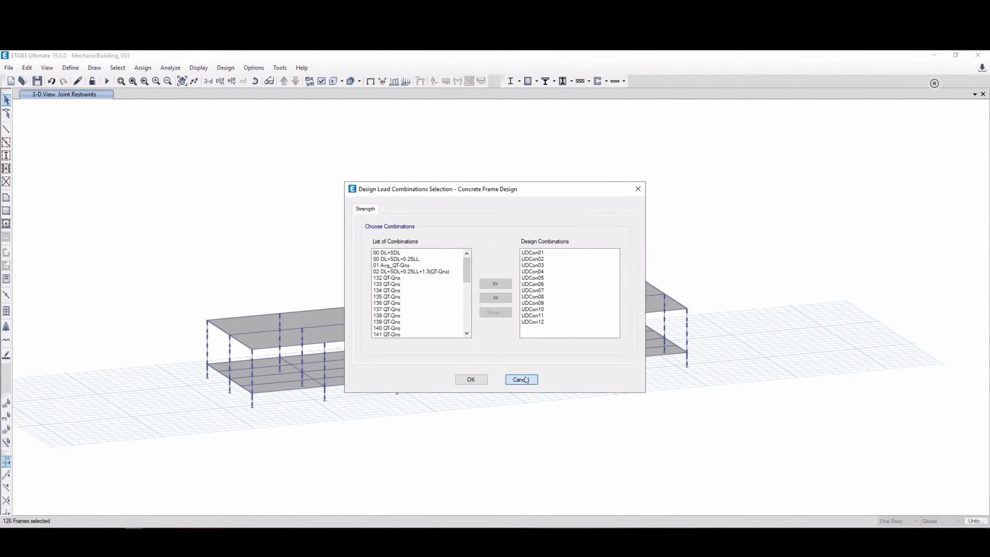
pyautogui.click(522, 380)
pyautogui.click(6, 432)
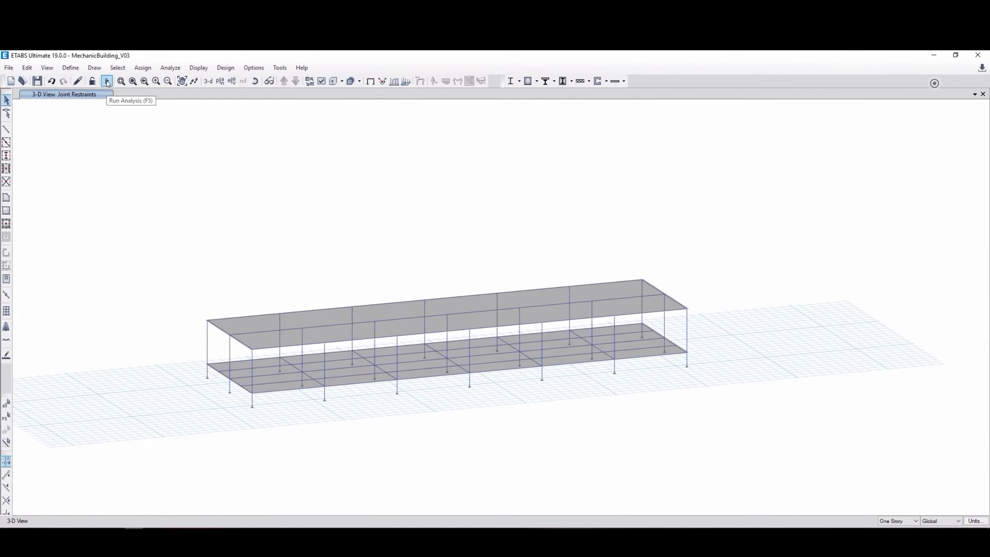
# Run the analysis of MechanicBuilding_V03 to show the load case 10 deformed shape.
pyautogui.click(108, 82)
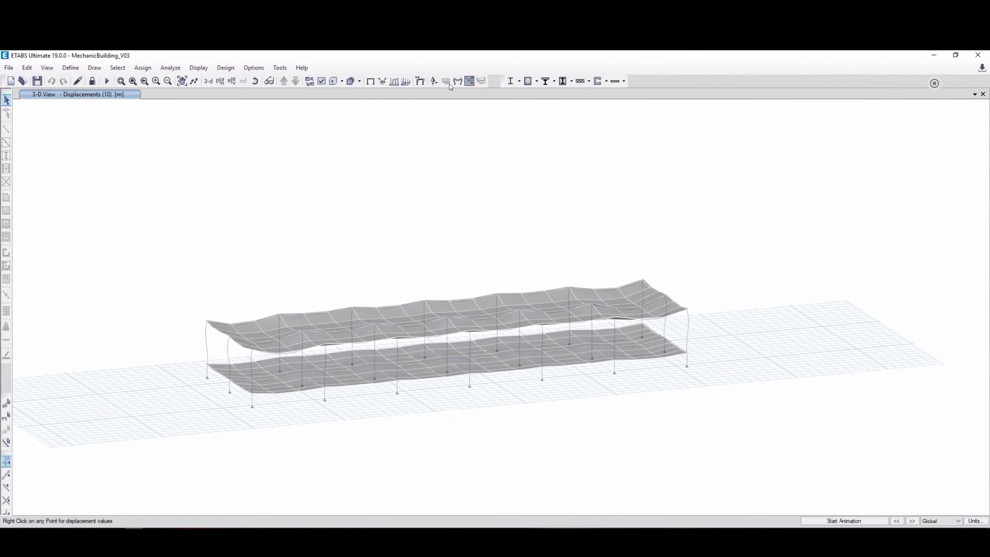
# Display the Modal Mode 1 shape (period about 0.568 s) and orbit the 3-D view.
pyautogui.click(420, 81)
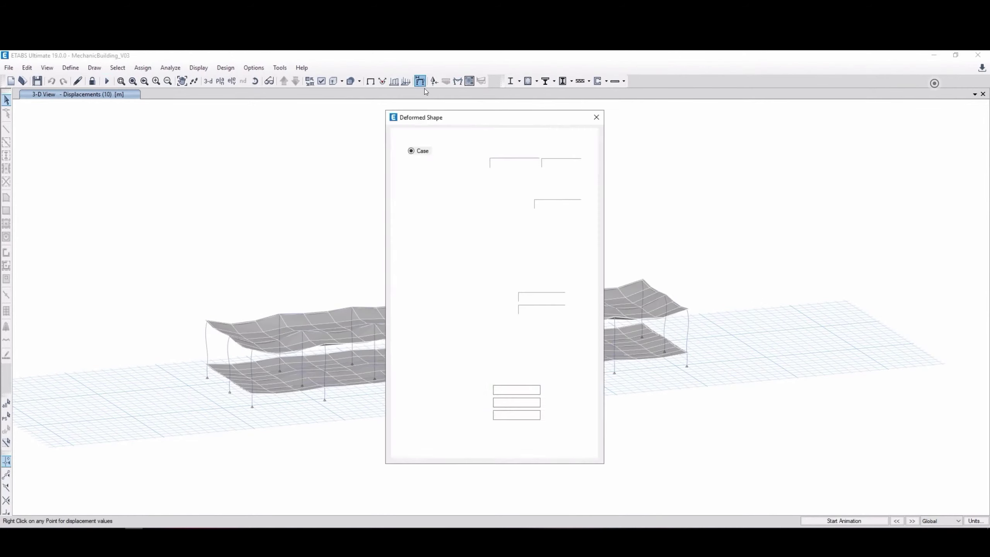
pyautogui.click(533, 151)
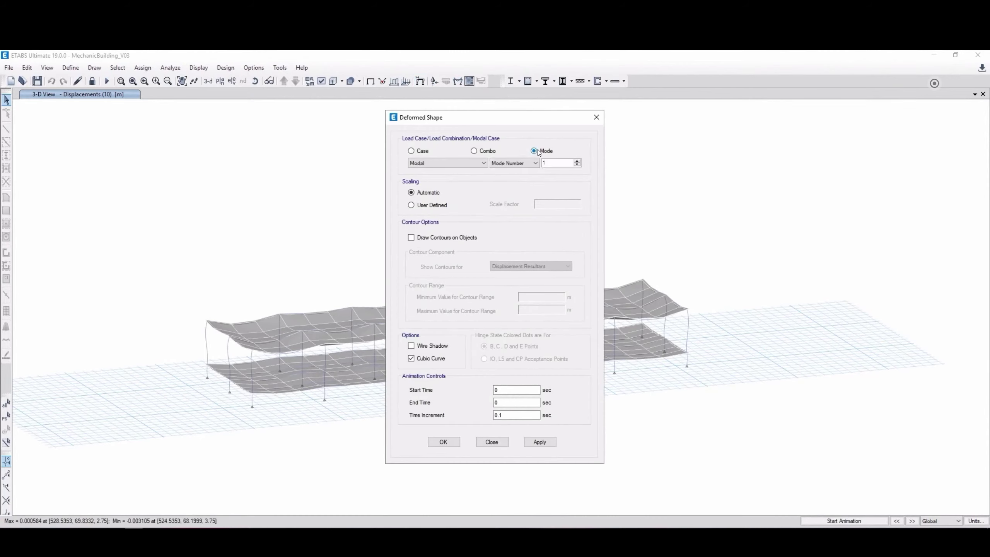
pyautogui.click(450, 442)
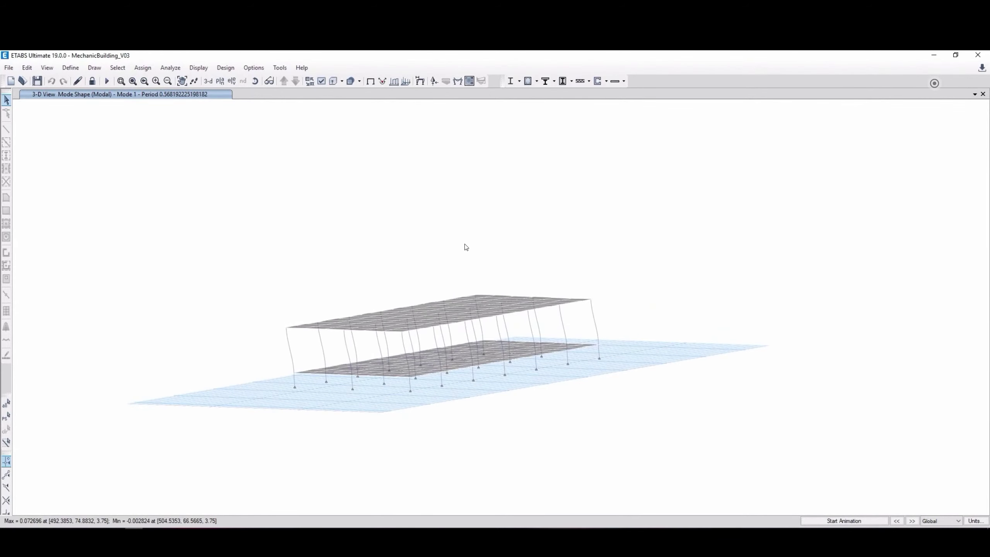
pyautogui.keyDown('shift'); pyautogui.moveTo(430, 271); pyautogui.dragTo(354, 269, button='middle'); pyautogui.keyUp('shift')
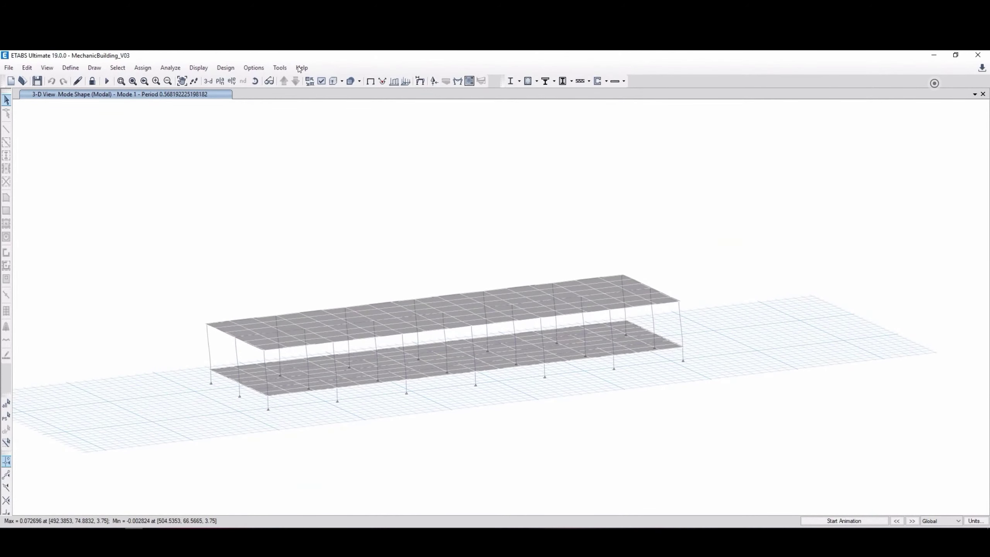
pyautogui.click(278, 69)
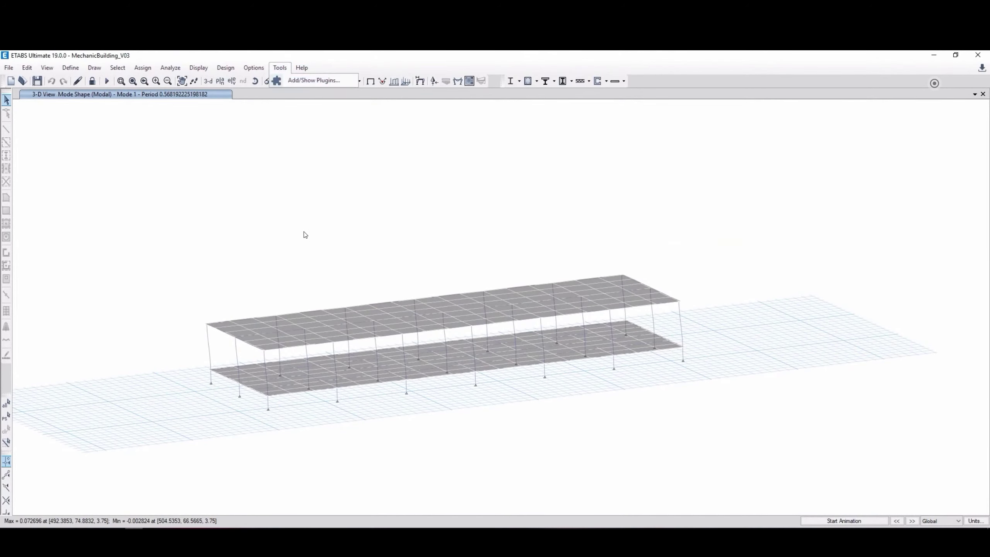
pyautogui.click(253, 68)
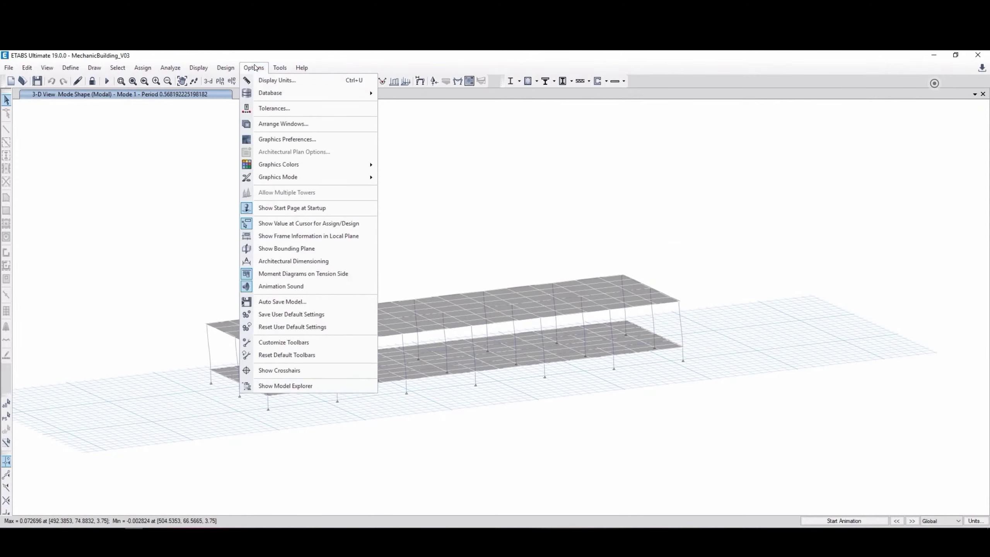
pyautogui.click(702, 434)
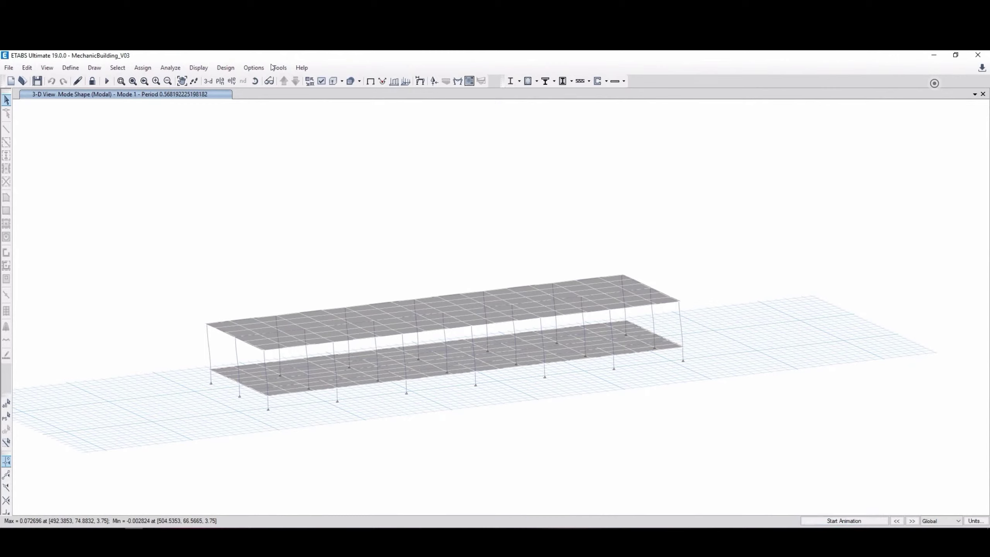
# Animate the Mode 1 shape and orbit to edge-on and diagonal views of the slabs.
pyautogui.click(835, 522)
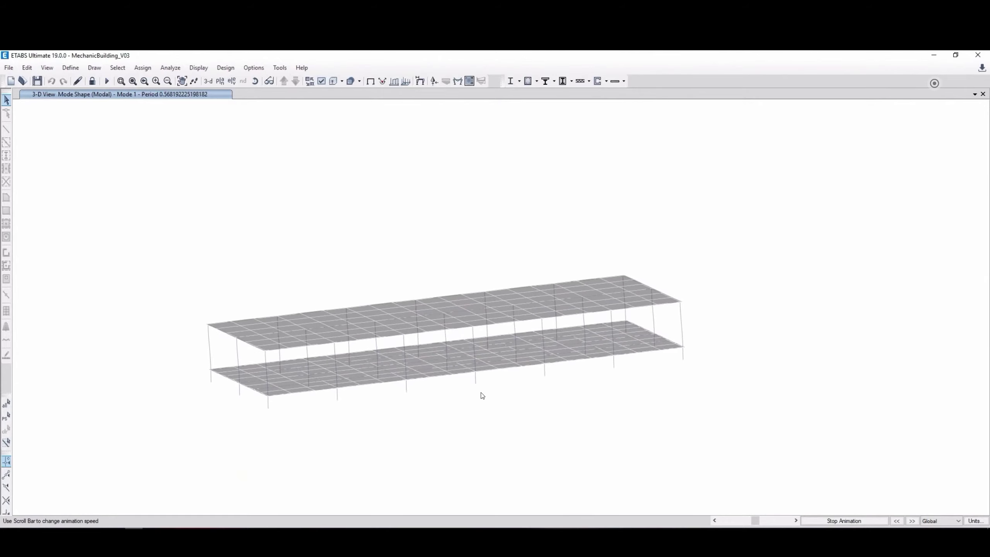
pyautogui.keyDown('shift'); pyautogui.moveTo(473, 414); pyautogui.dragTo(496, 367, button='middle'); pyautogui.keyUp('shift')
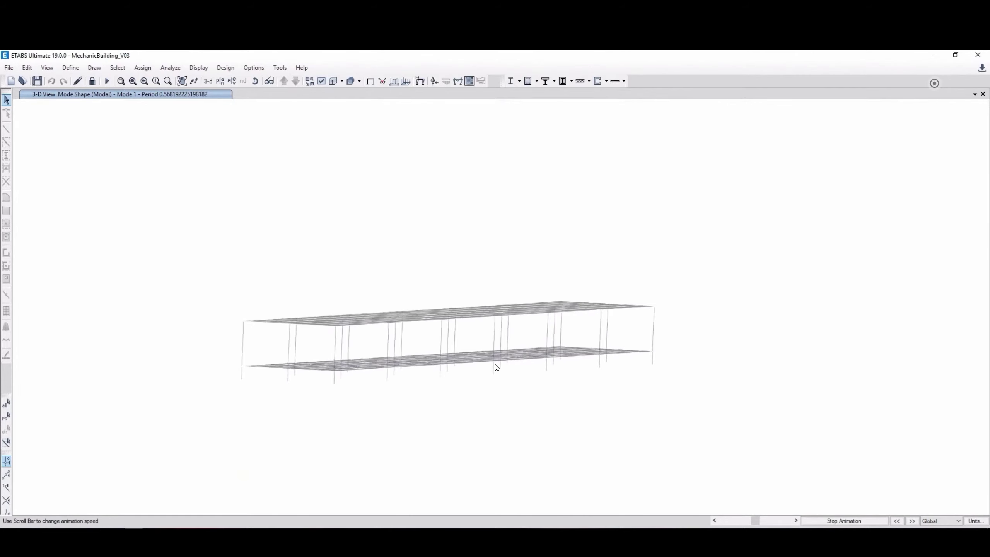
pyautogui.moveTo(407, 387)
pyautogui.keyDown('shift'); pyautogui.mouseDown(button='middle')
pyautogui.moveTo(565, 387)
pyautogui.moveTo(561, 398)
pyautogui.mouseUp(button='middle'); pyautogui.keyUp('shift')
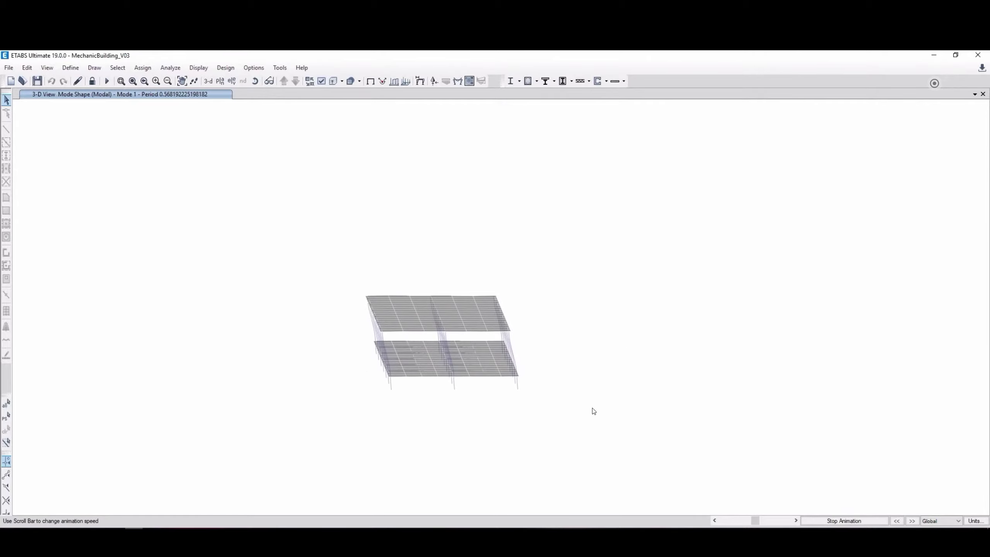
pyautogui.keyDown('shift'); pyautogui.moveTo(573, 434); pyautogui.dragTo(474, 456, button='middle'); pyautogui.keyUp('shift')
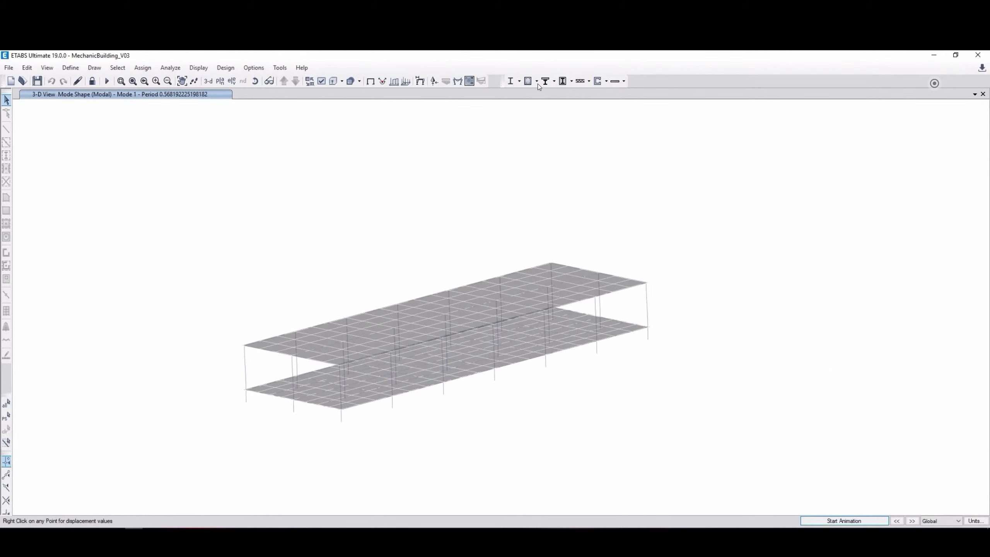
# Run the concrete frame design check to get ACI 318-19 longitudinal reinforcing results.
pyautogui.click(282, 69)
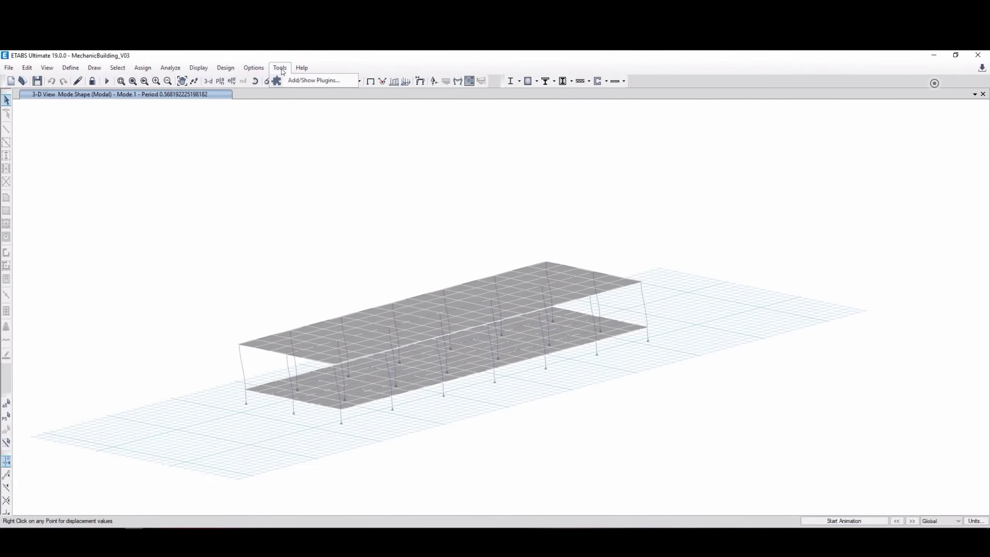
pyautogui.click(252, 68)
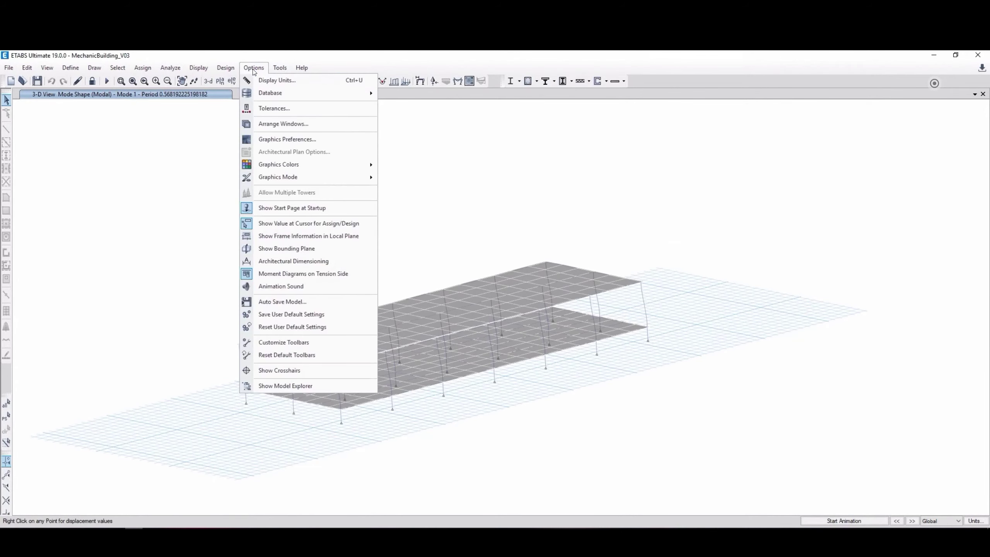
pyautogui.moveTo(278, 176)
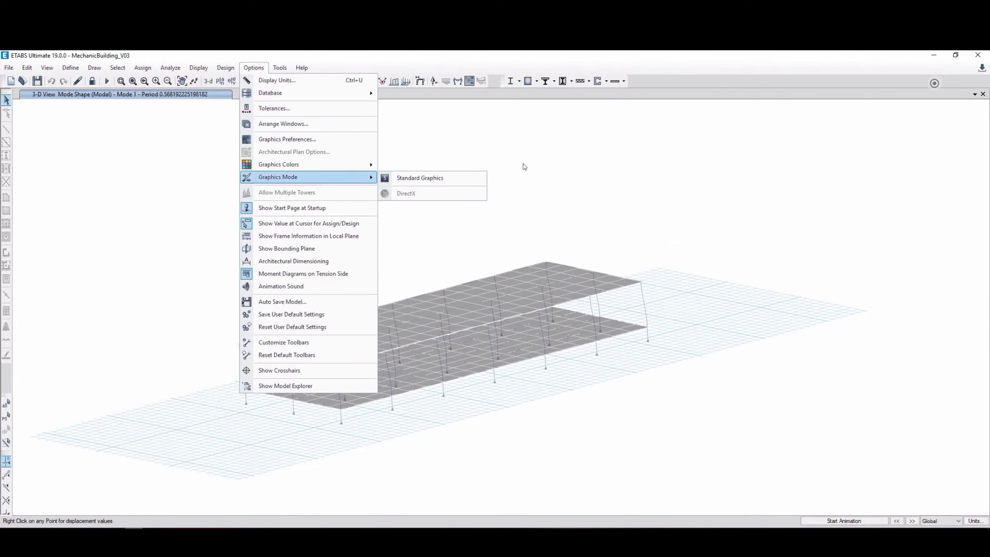
pyautogui.click(517, 106)
pyautogui.click(538, 82)
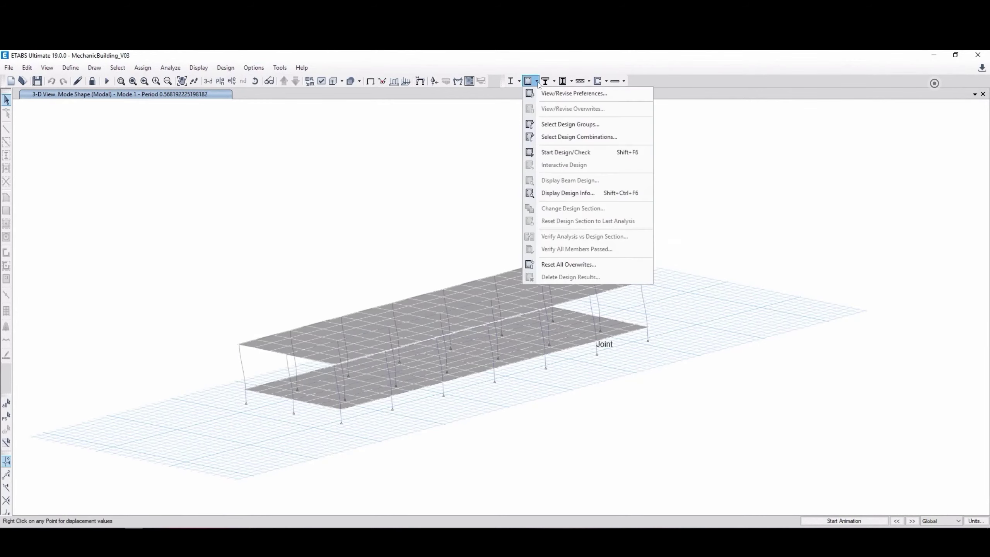
pyautogui.click(562, 152)
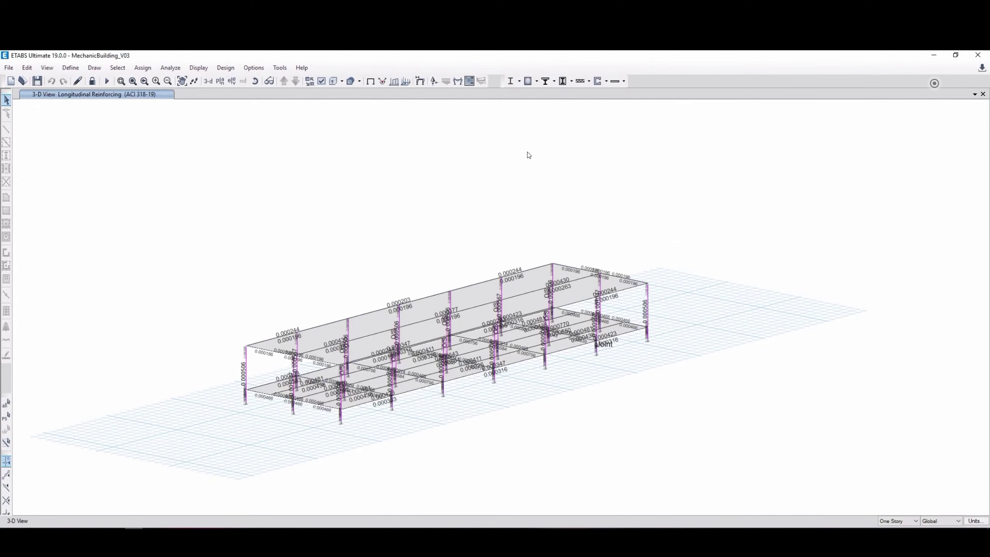
# Display Rebar Percentage design output on all frames and save MechanicBuilding_V03.
pyautogui.click(537, 81)
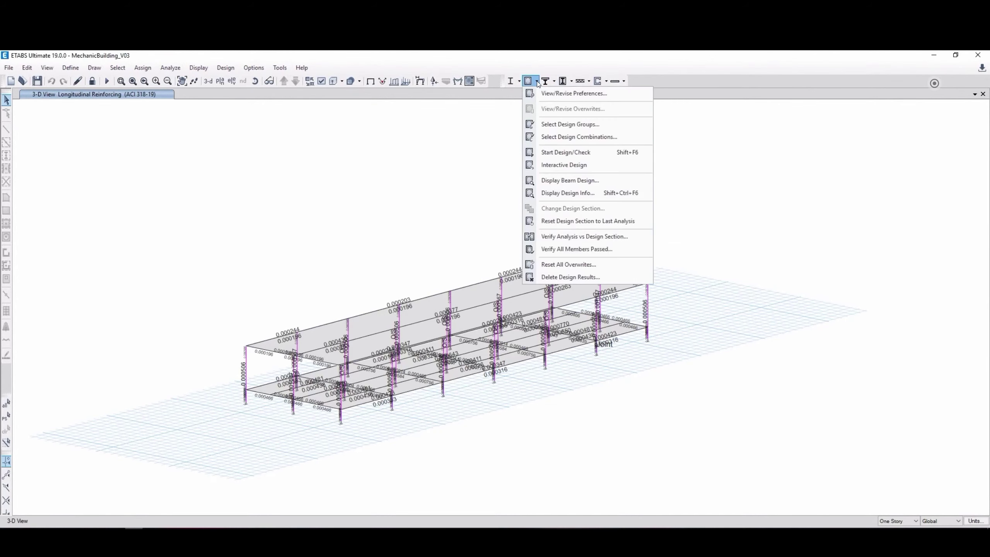
pyautogui.click(565, 191)
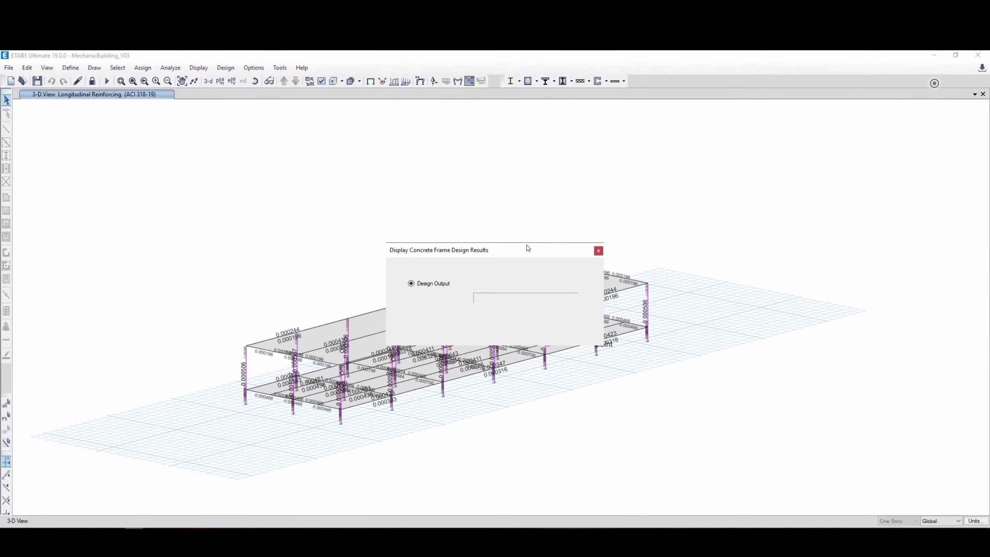
pyautogui.click(492, 283)
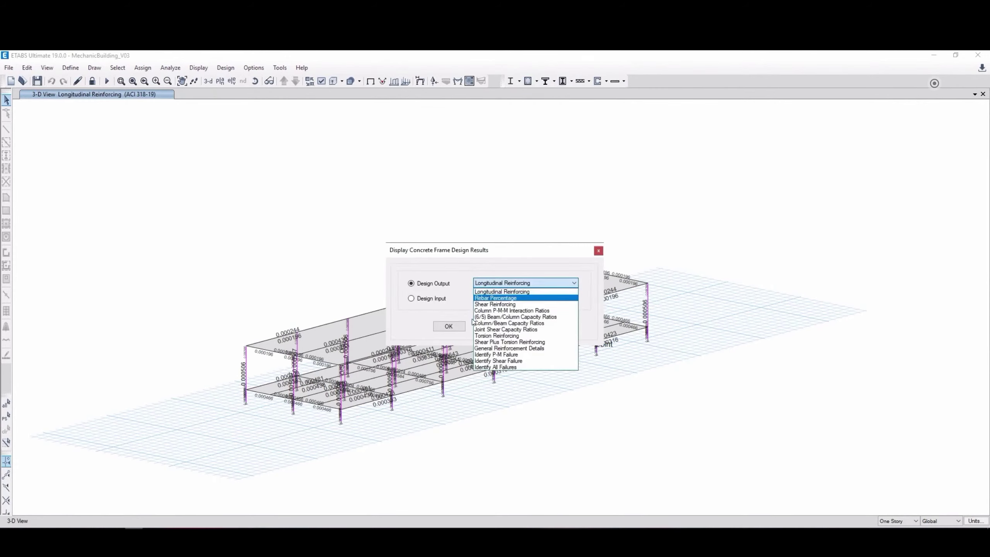
pyautogui.click(490, 297)
pyautogui.click(449, 327)
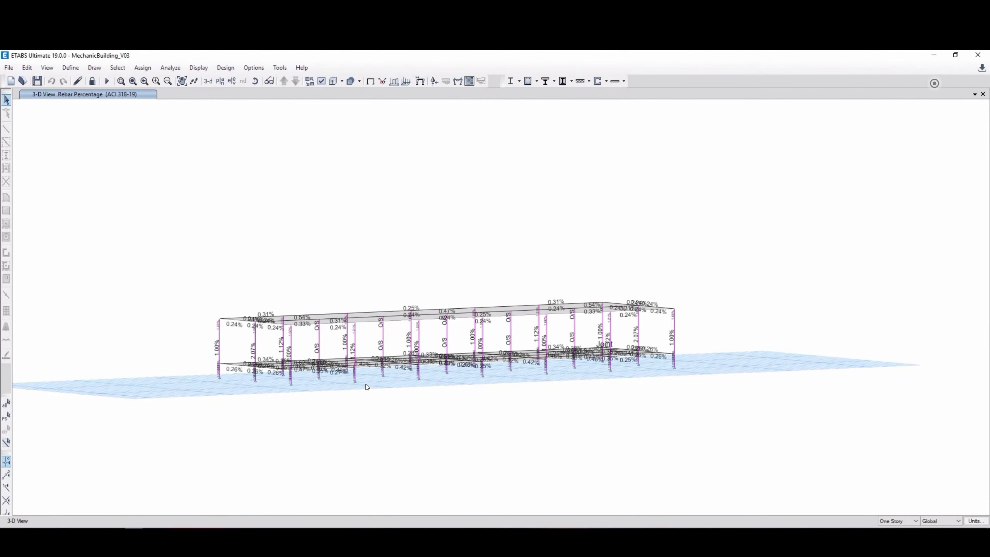
pyautogui.scroll(3, 367, 387)
pyautogui.scroll(-1, 379, 388)
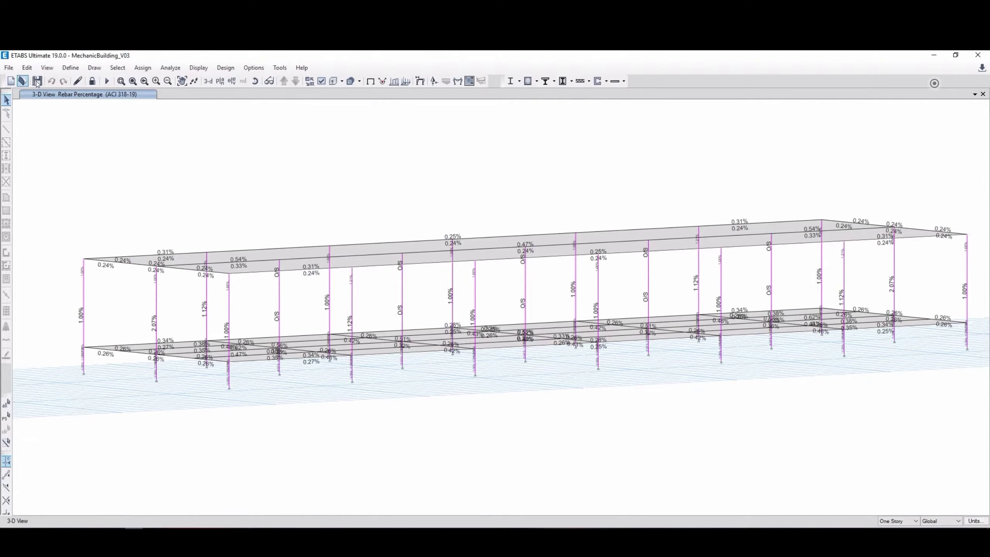
pyautogui.hotkey('ctrl', 's')
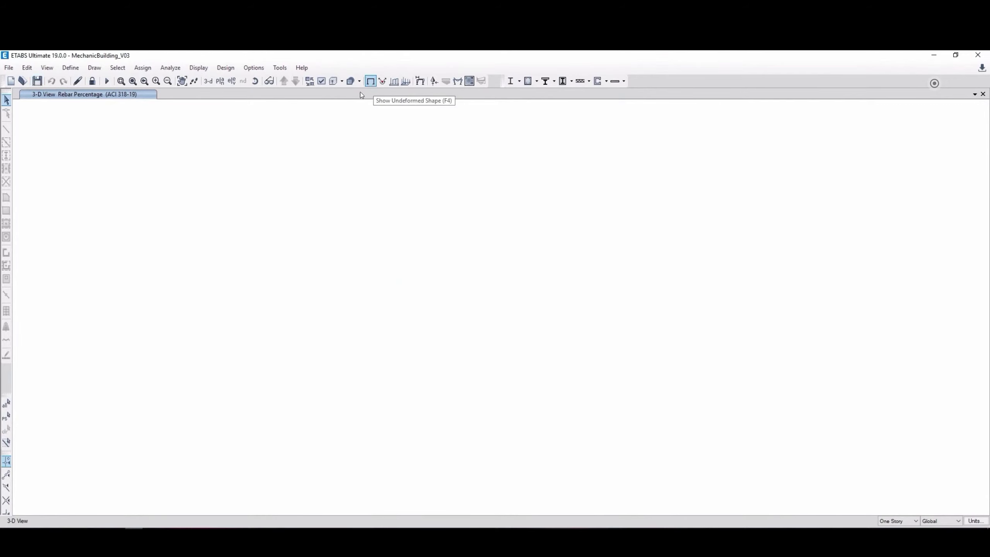
# Show the plan view at story level aa.
pyautogui.click(220, 82)
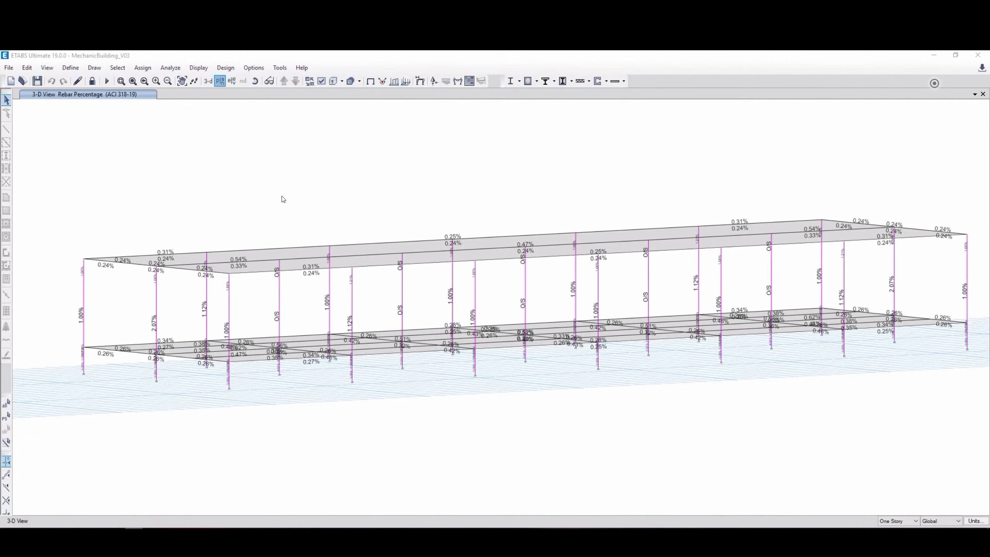
pyautogui.click(438, 317)
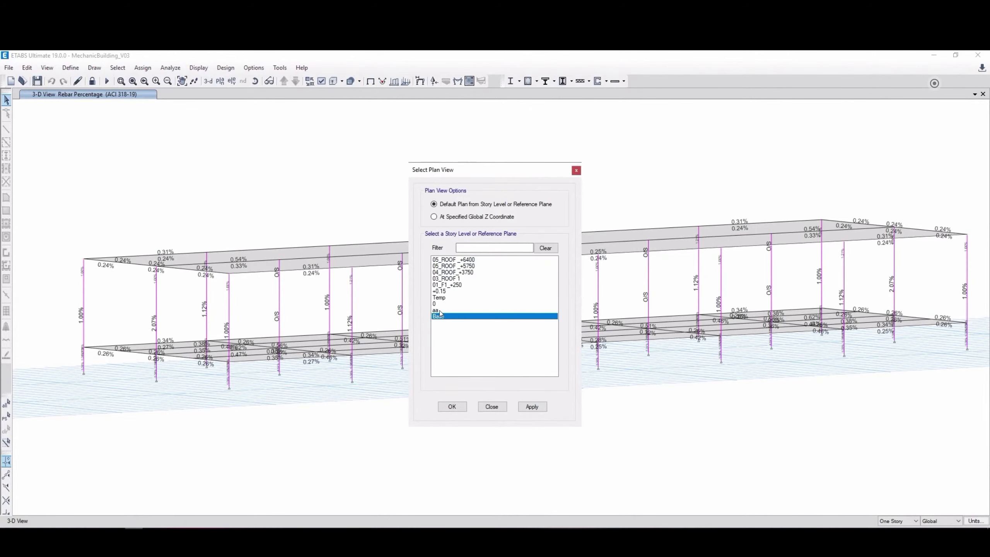
pyautogui.click(452, 408)
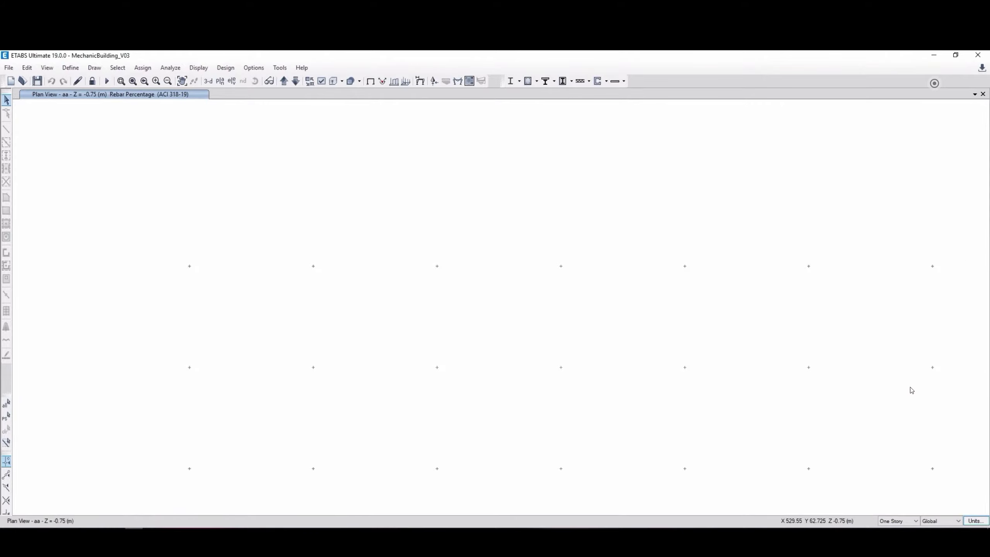
# Change the consistent force unit to tonf.
pyautogui.click(968, 521)
pyautogui.click(970, 512)
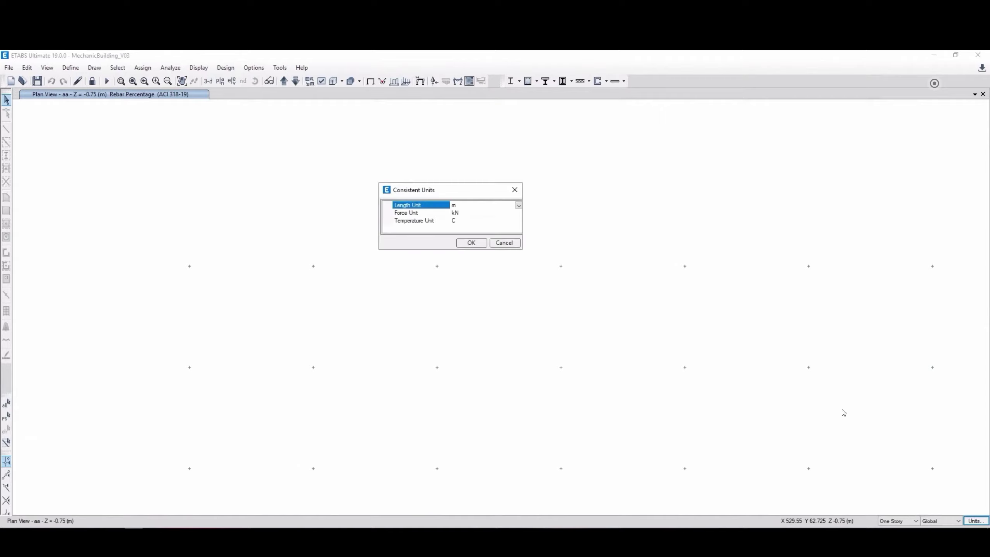
pyautogui.click(519, 213)
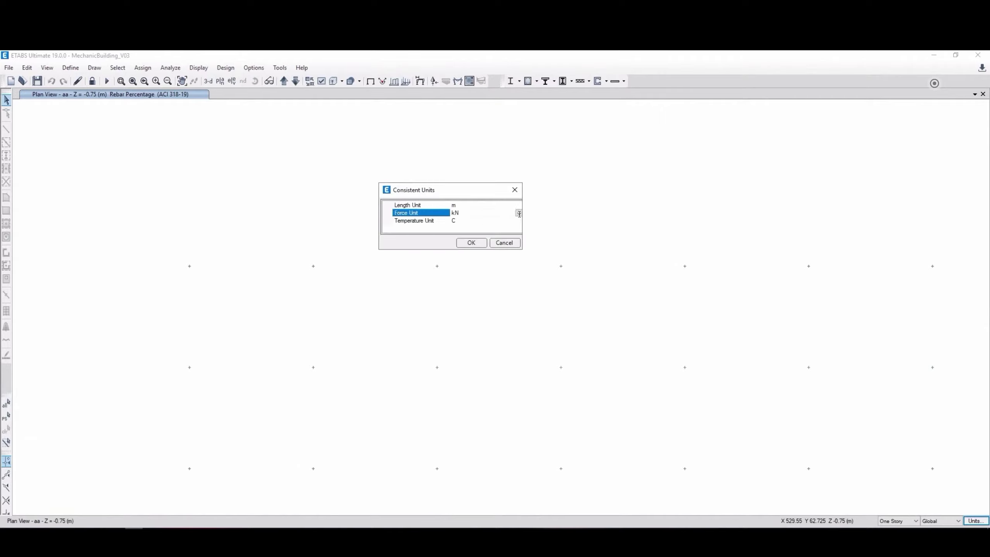
pyautogui.click(519, 214)
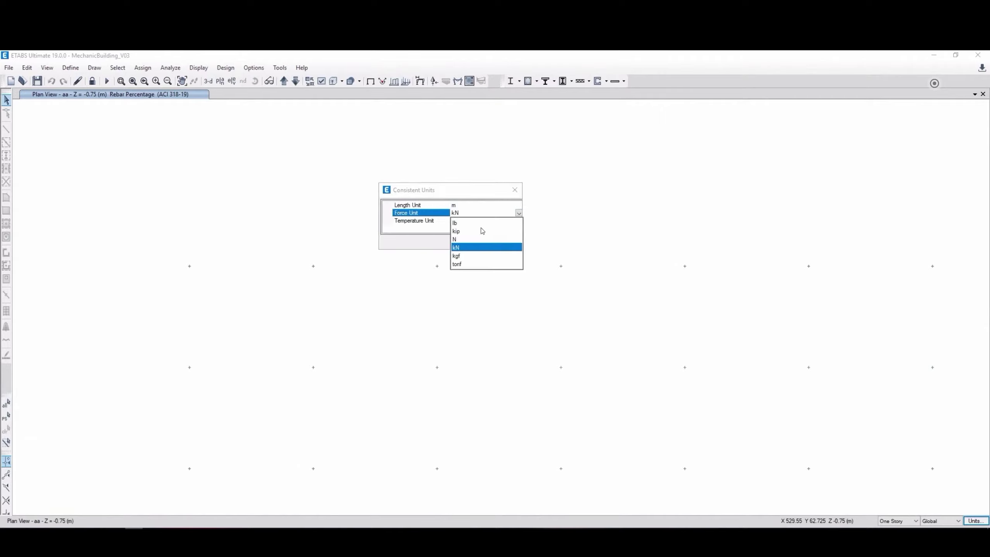
pyautogui.click(468, 257)
pyautogui.click(469, 243)
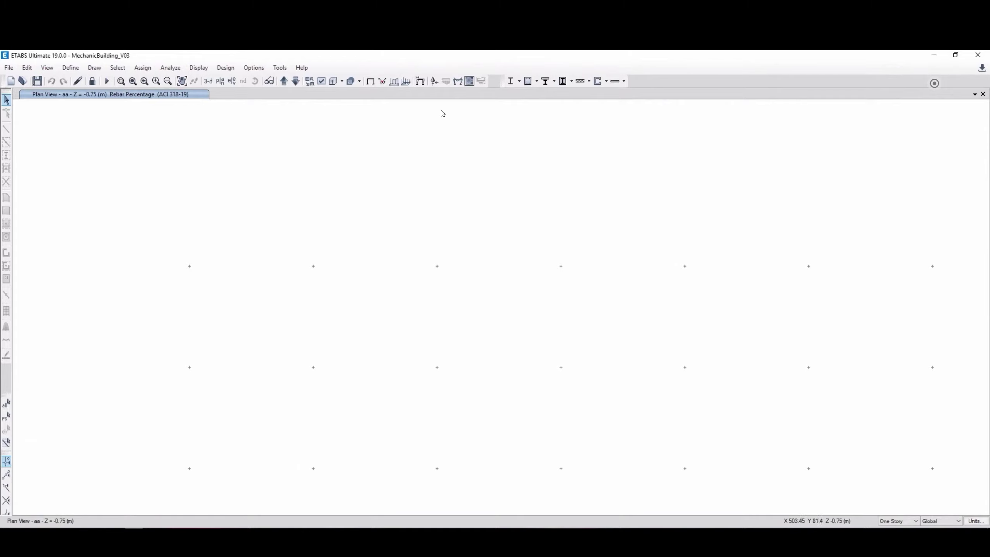
# Plot absolute-max Fz support reactions for the ENVE_SLS envelope combination.
pyautogui.click(434, 81)
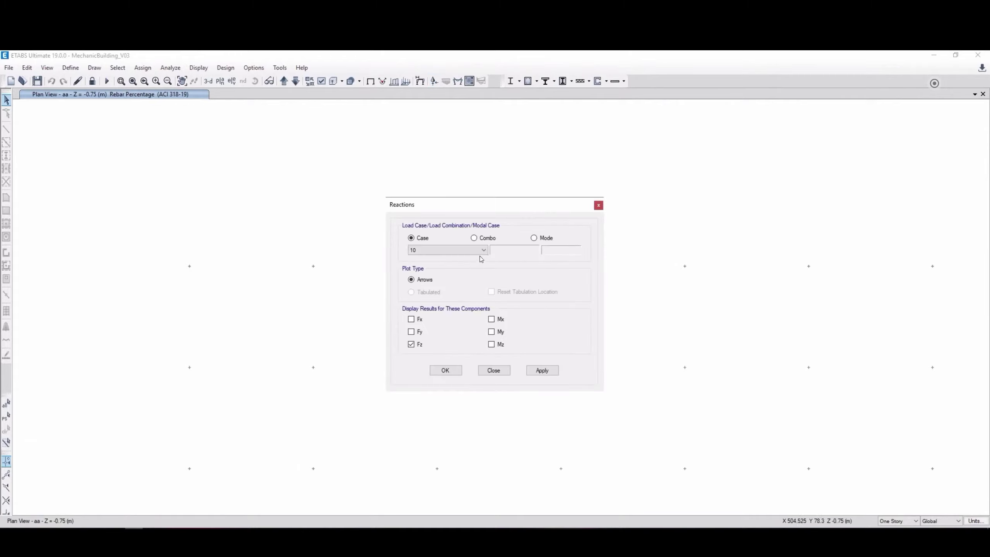
pyautogui.click(474, 237)
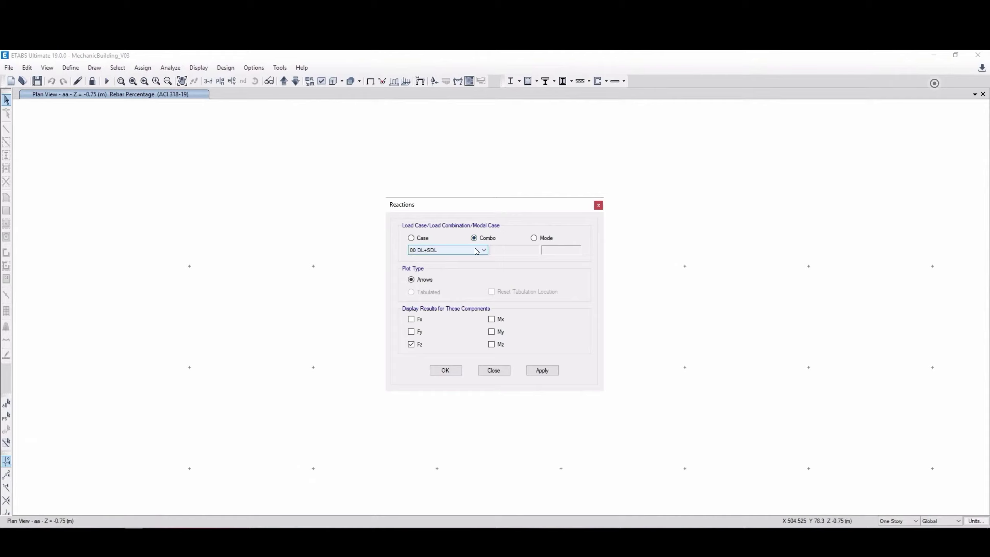
pyautogui.click(477, 250)
pyautogui.press('Down')
pyautogui.press('Down')
pyautogui.press('Down')
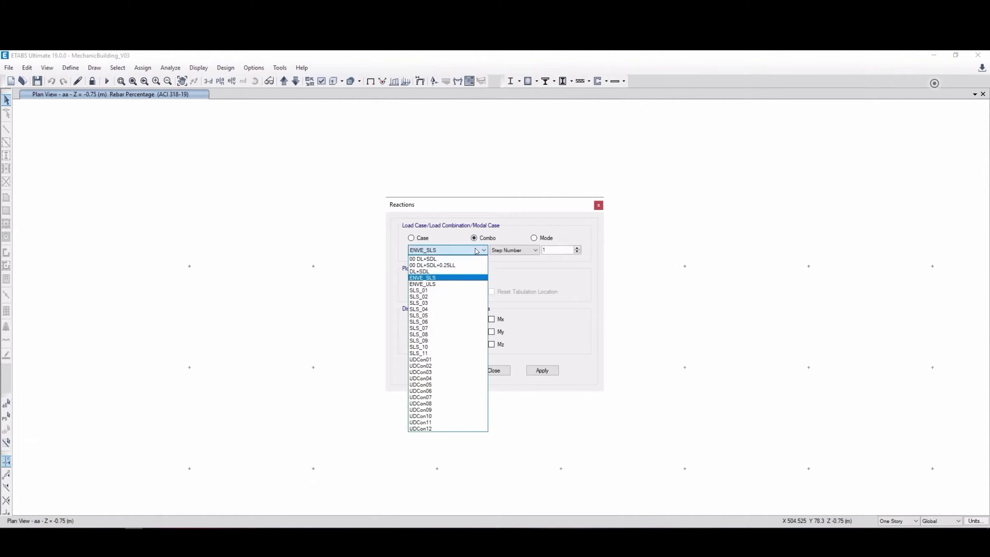
pyautogui.click(429, 278)
pyautogui.click(508, 250)
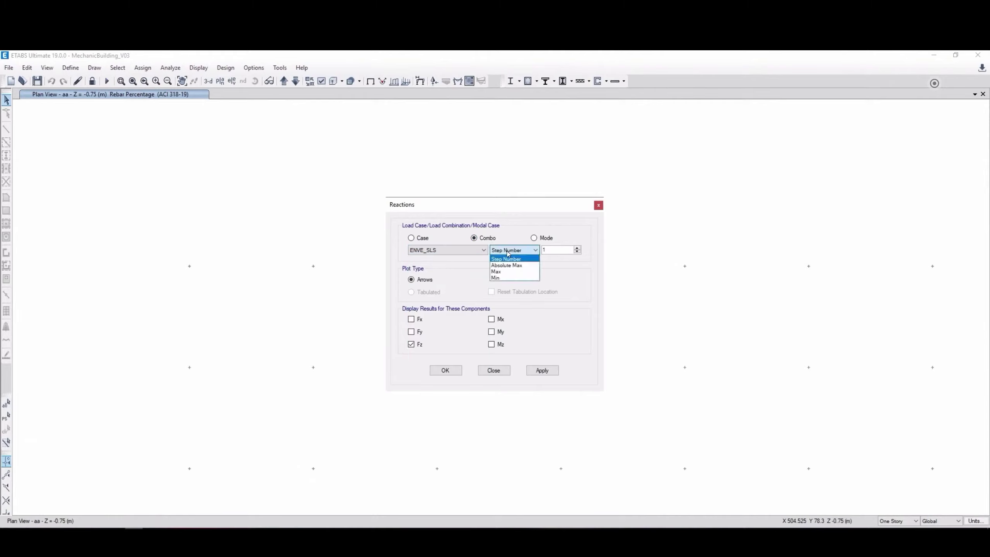
pyautogui.click(503, 267)
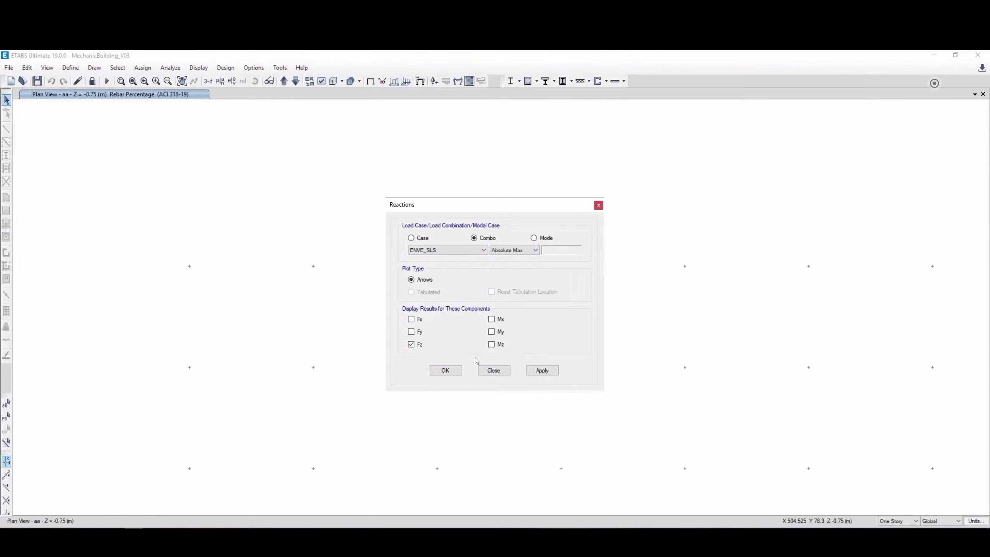
pyautogui.click(450, 371)
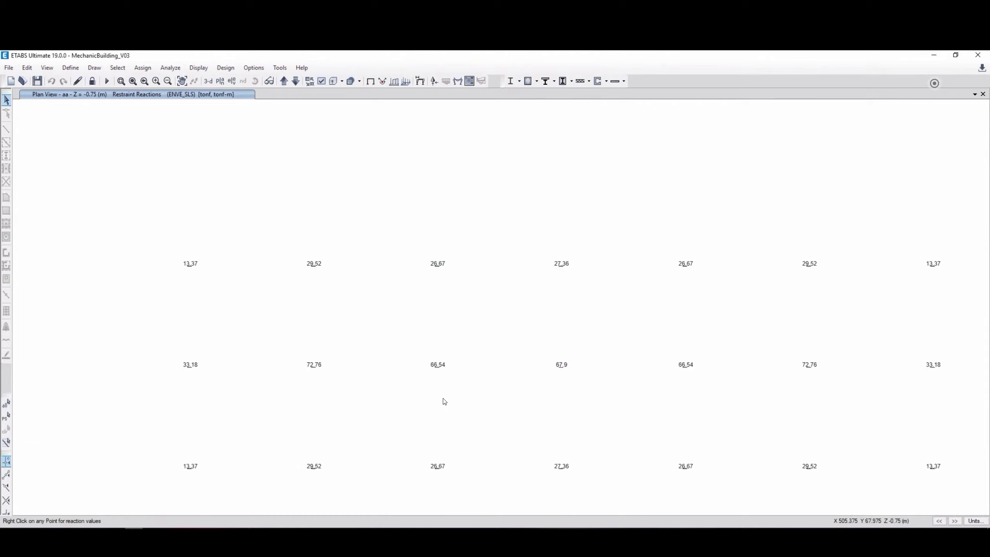
# Set force display units to 0 decimal places for whole-number reactions.
pyautogui.click(255, 67)
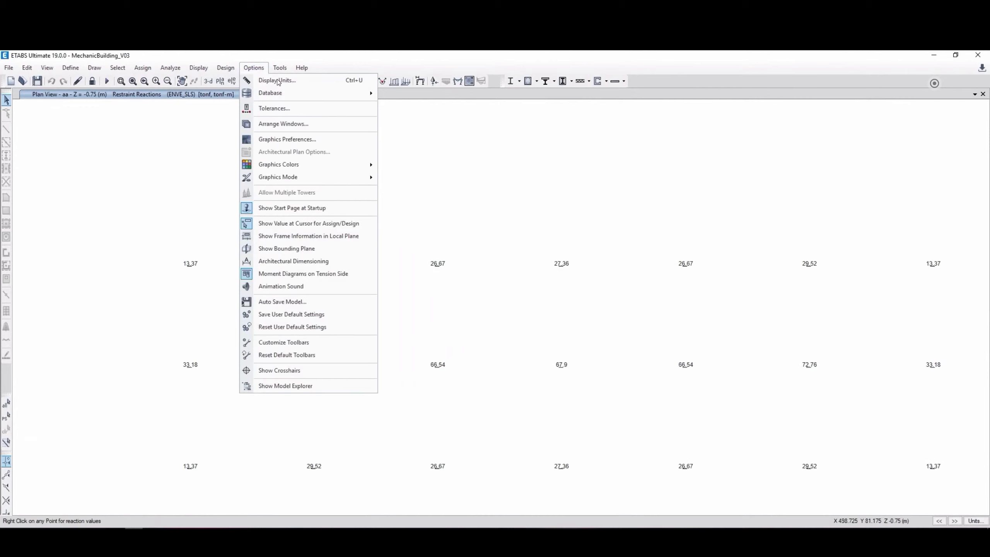
pyautogui.click(278, 81)
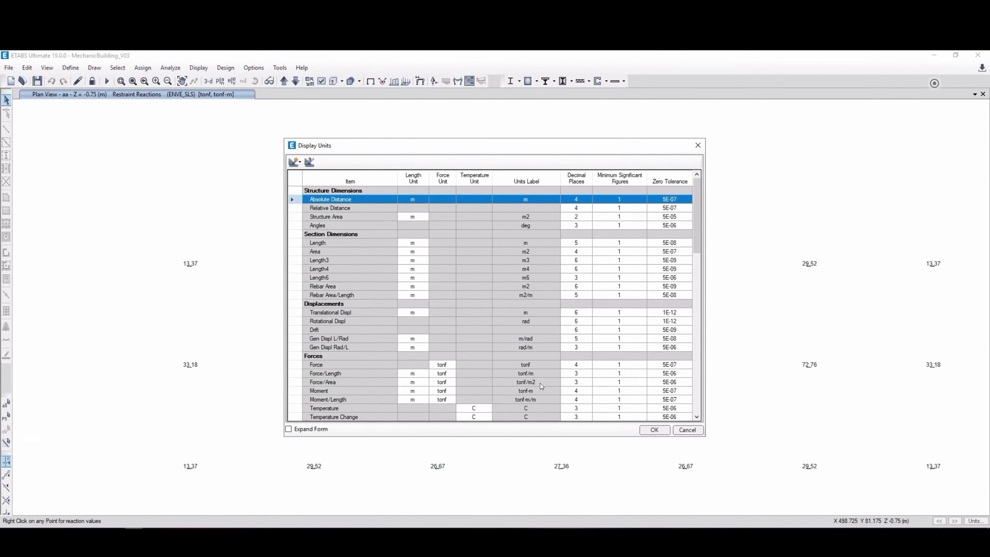
pyautogui.doubleClick(581, 364)
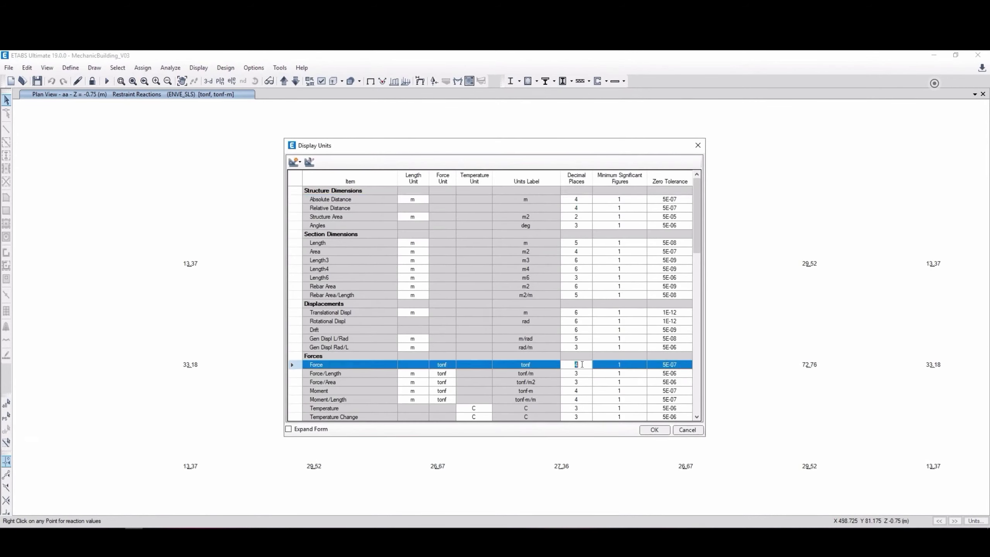
pyautogui.click(654, 430)
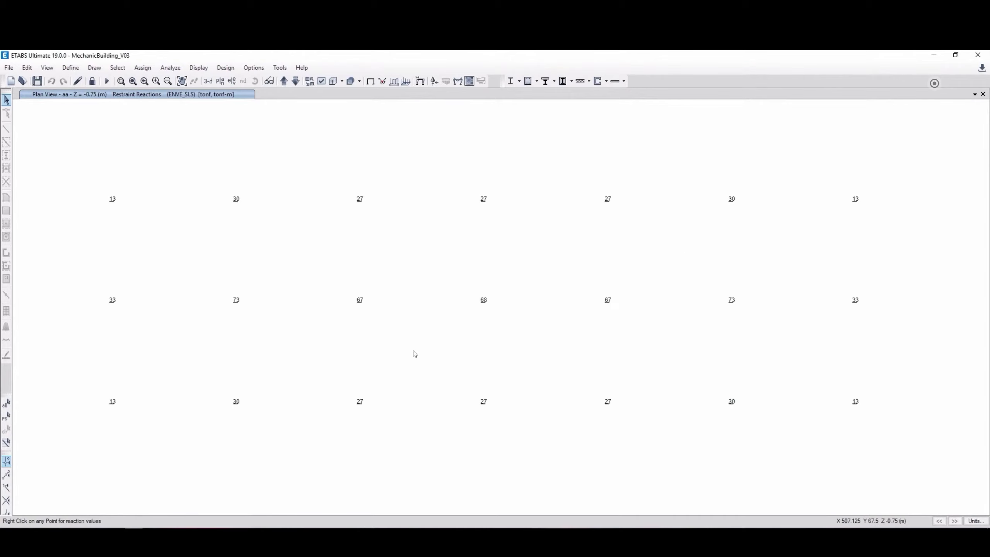
# Fix the graphics preferences font size at 7 points so labels are legible.
pyautogui.click(254, 68)
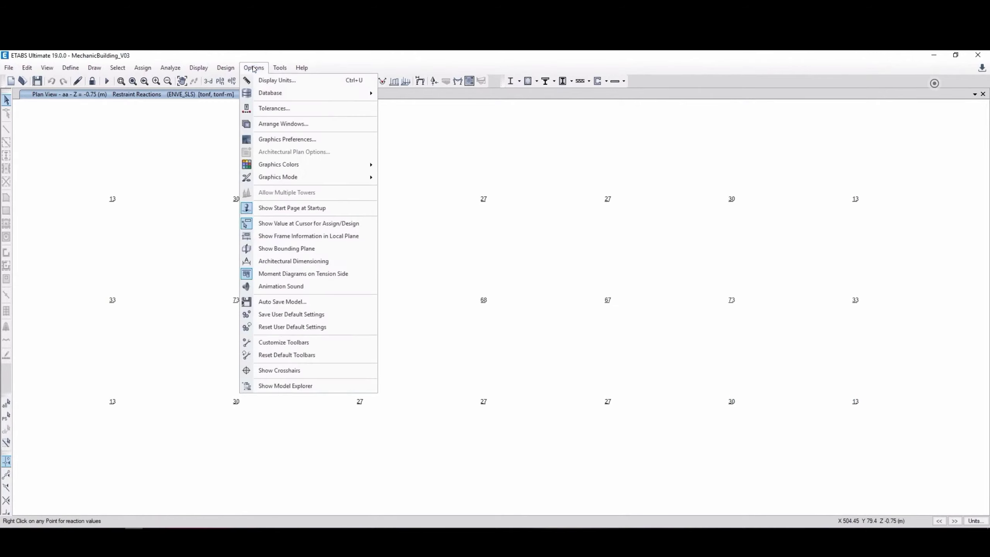
pyautogui.click(303, 141)
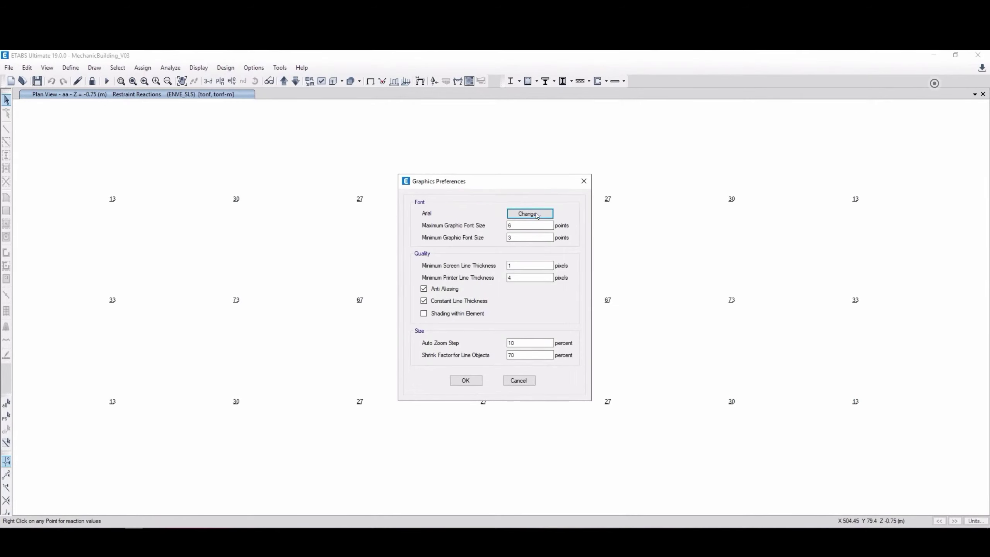
pyautogui.press('Tab')
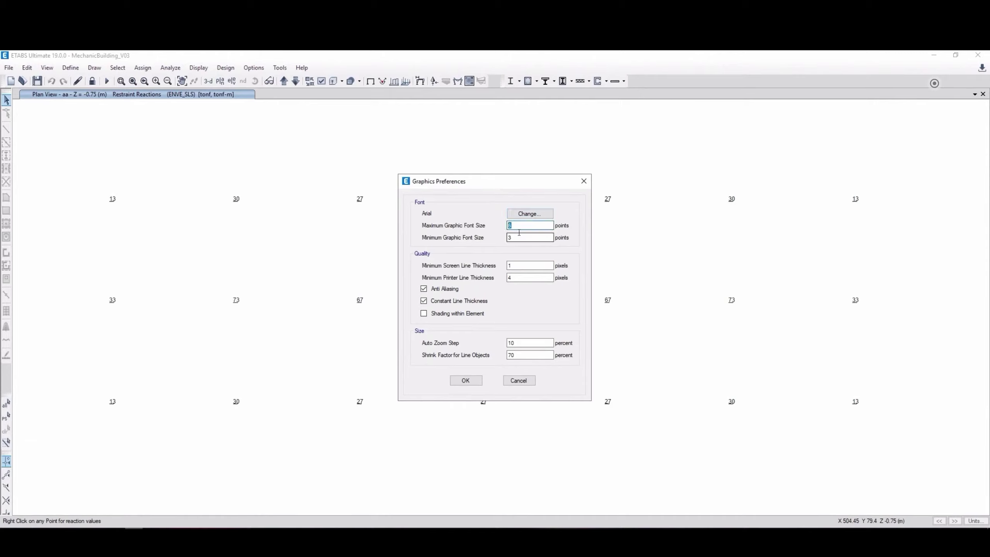
pyautogui.press('Tab')
pyautogui.click(516, 226)
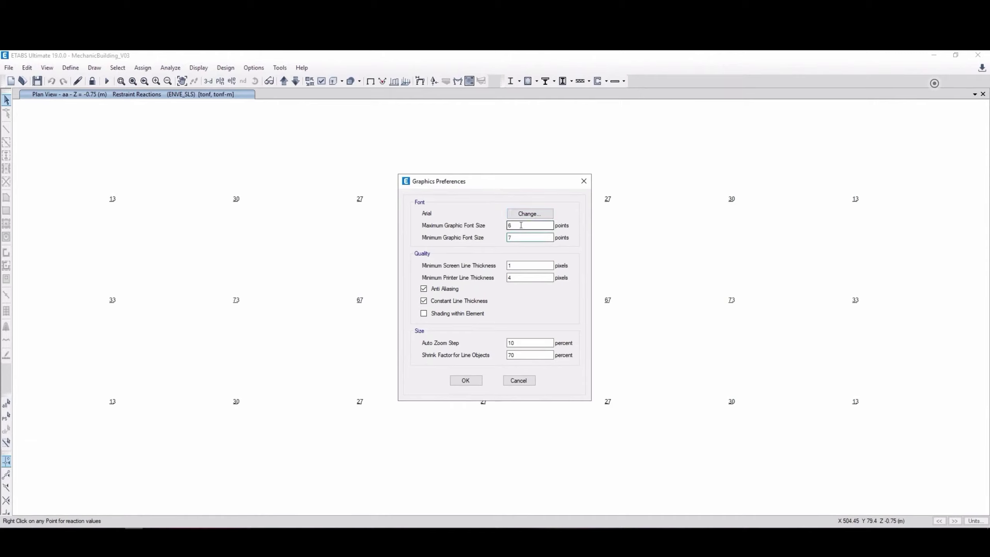
pyautogui.click(466, 379)
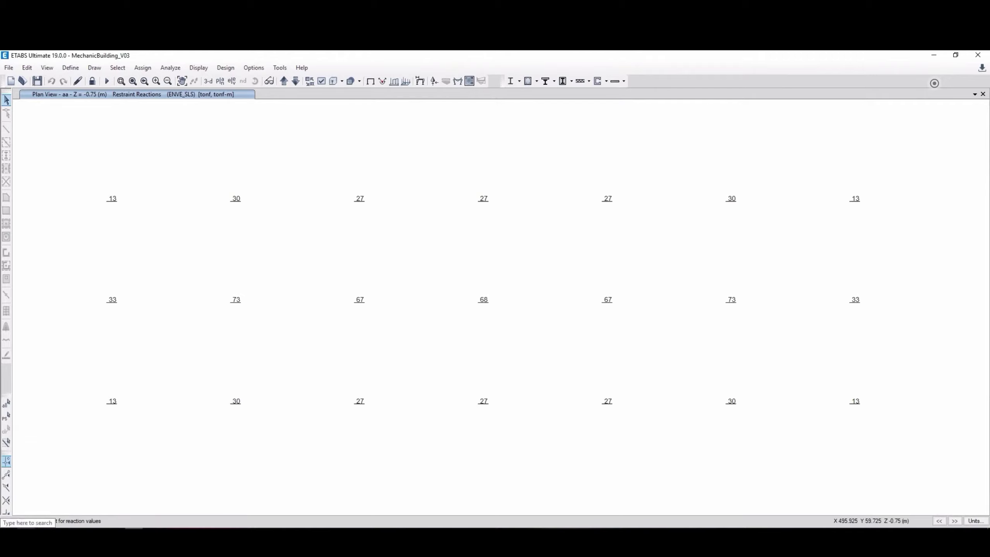
# Launch Snipping Tool and capture the ETABS plan with all reaction values.
pyautogui.click(27, 522)
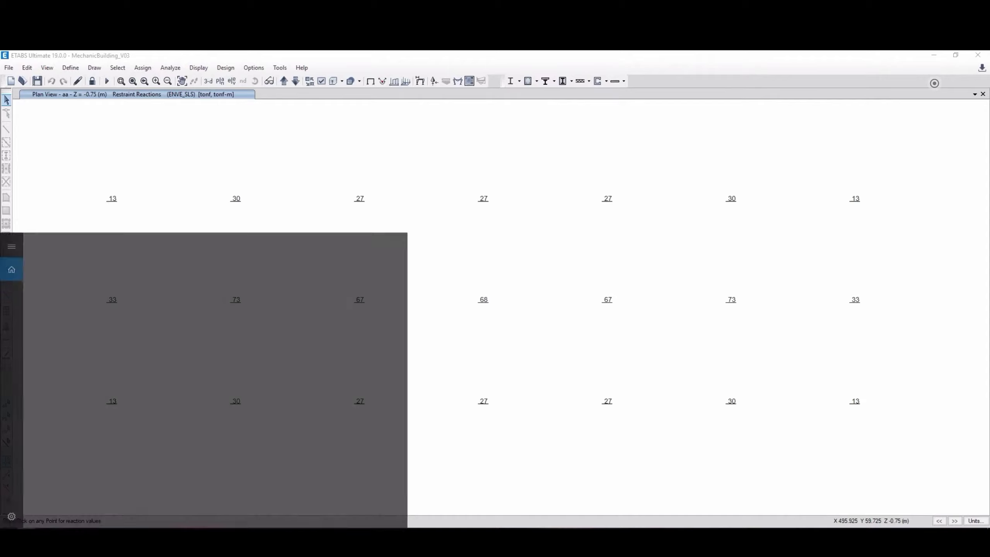
pyautogui.write('snip')
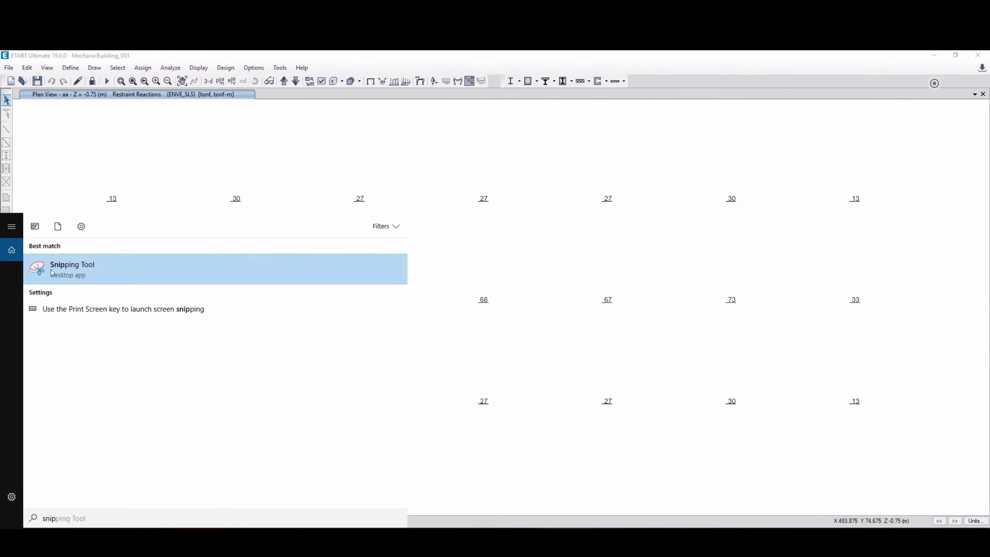
pyautogui.click(52, 273)
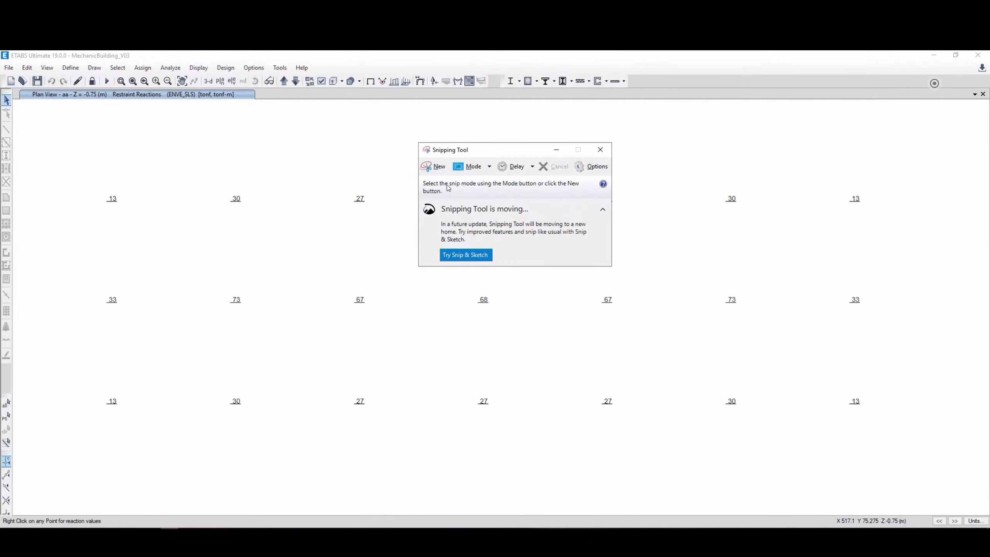
pyautogui.click(434, 167)
pyautogui.moveTo(25, 91); pyautogui.dragTo(918, 465)
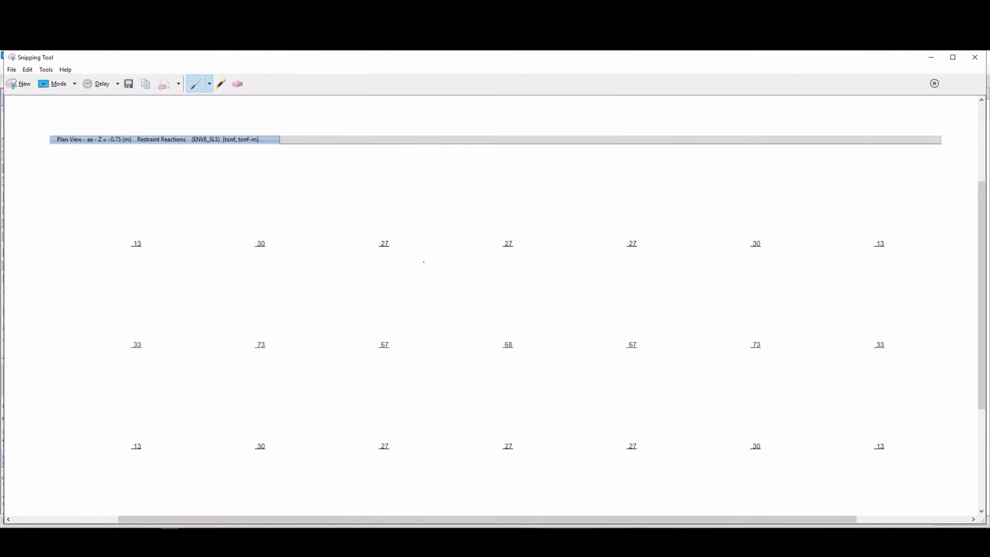
# Save the snip as a PNG image in the Temp folder.
pyautogui.click(128, 84)
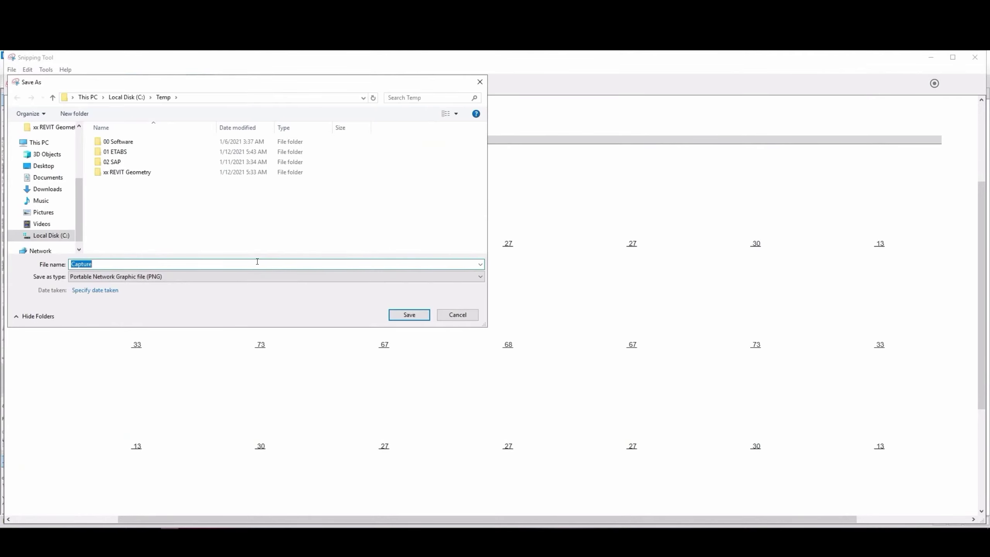
pyautogui.write('2021_01_12 Column Reaction')
pyautogui.press('Return')
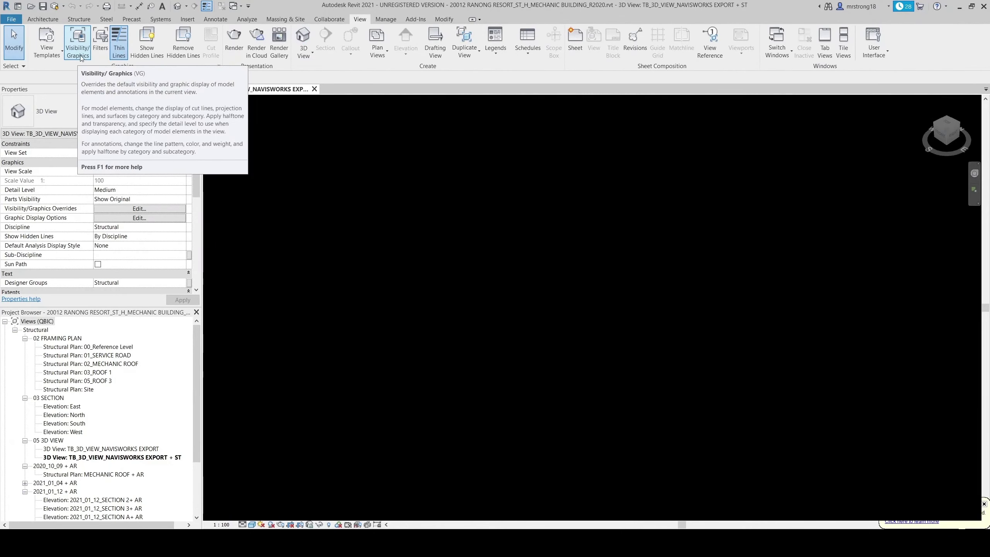
# Create a new structural plan view for the 0A_PILECAP level.
pyautogui.click(377, 43)
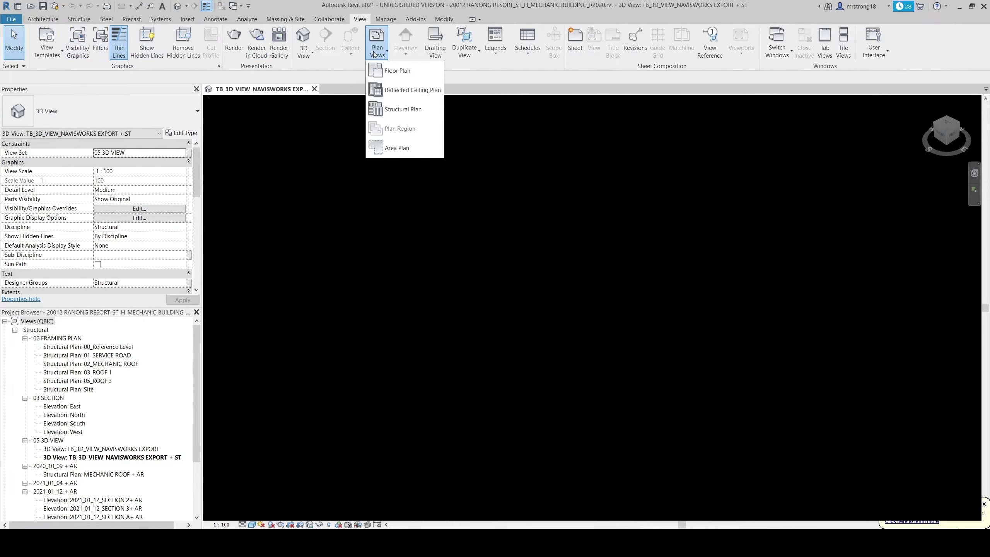
pyautogui.click(400, 108)
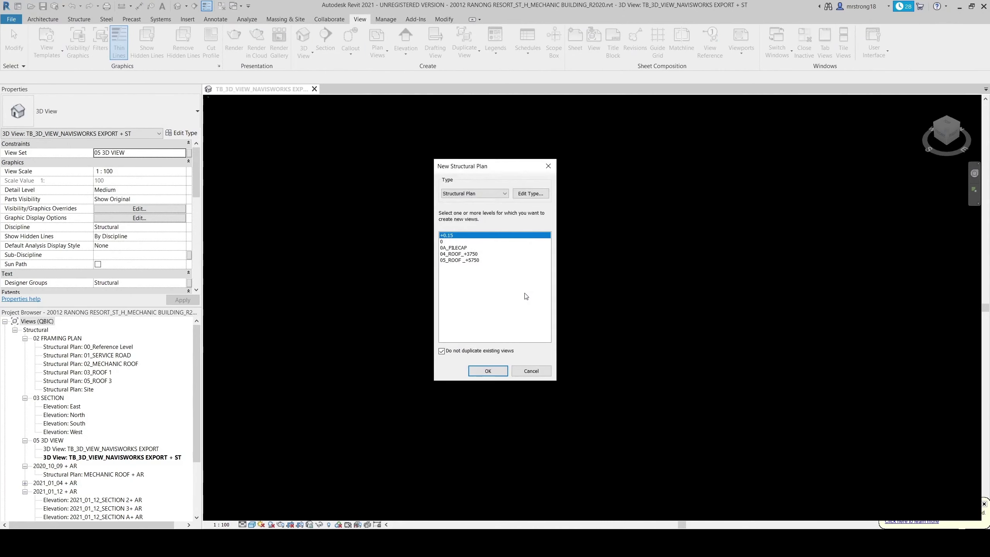
pyautogui.click(469, 248)
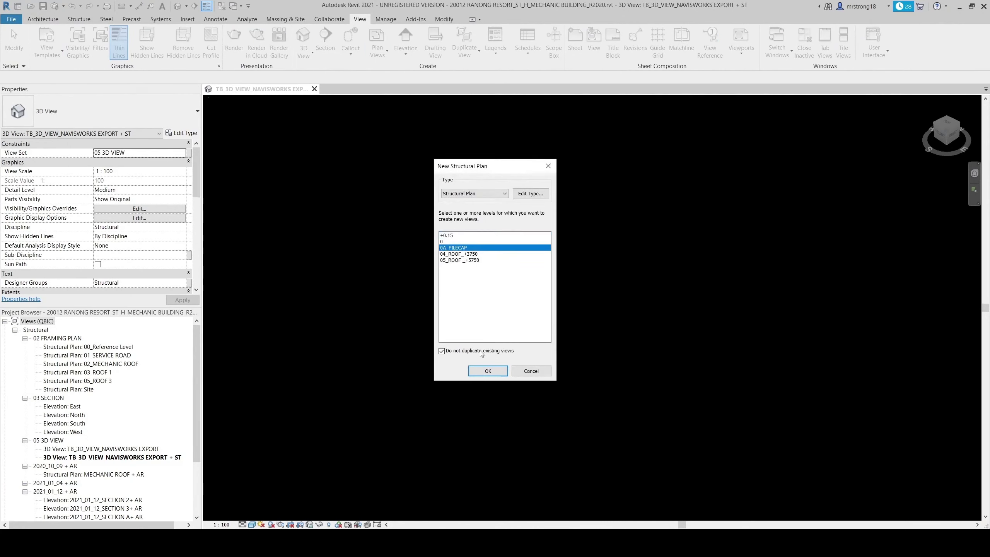
pyautogui.click(484, 374)
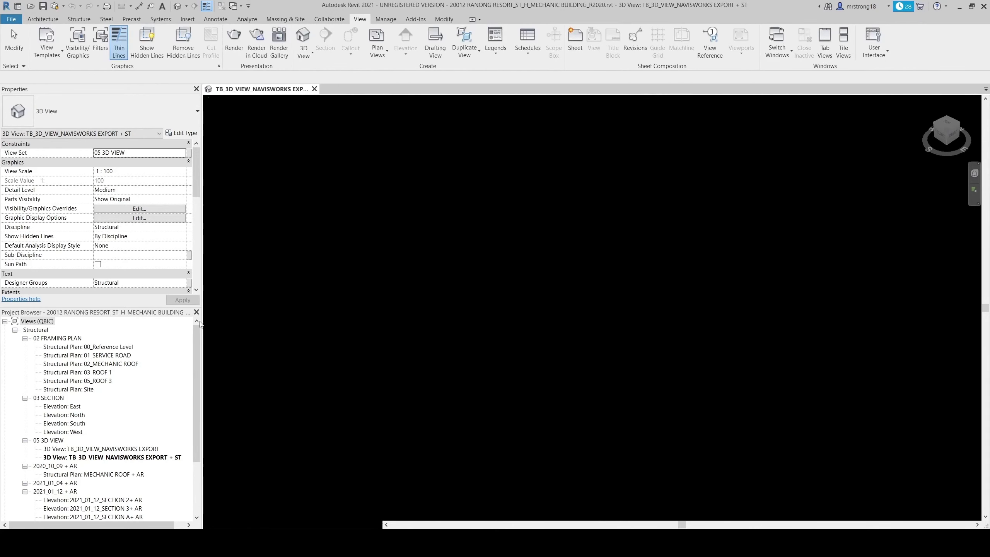
# Set the new view's View Set to '2021_01_12 Tha'.
pyautogui.click(148, 154)
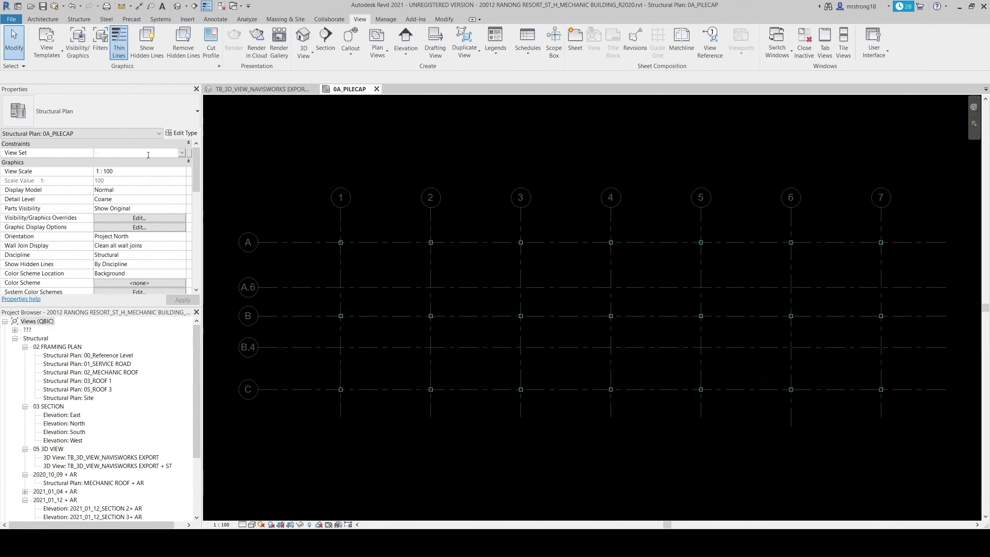
pyautogui.write('2021')
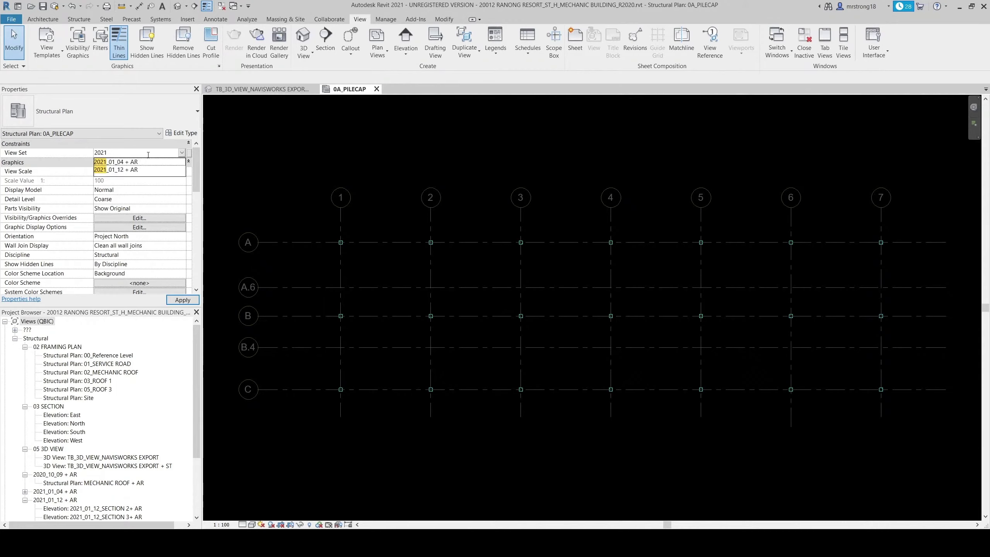
pyautogui.write('_01_12 Thanapon')
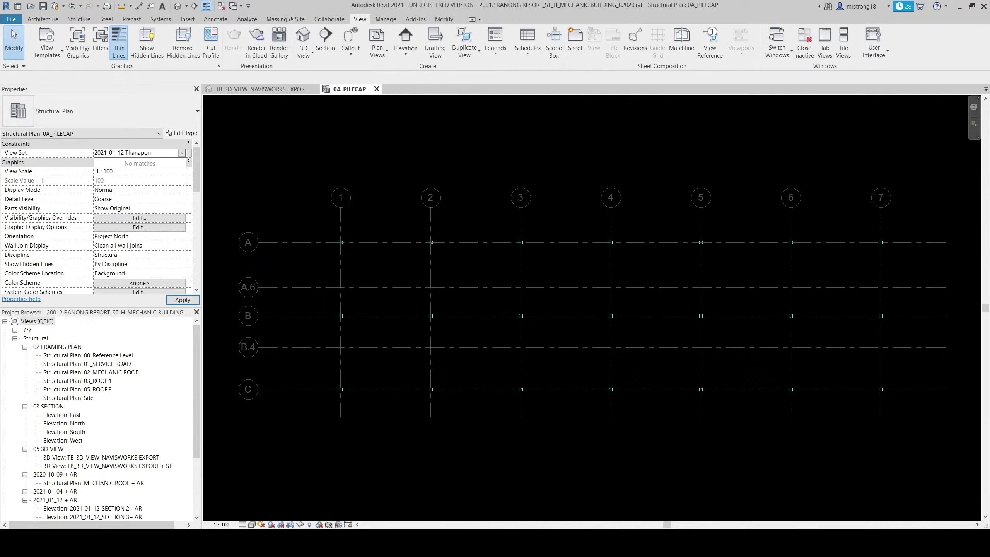
pyautogui.press('Return')
pyautogui.scroll(-1, 135, 230)
pyautogui.scroll(-2, 136, 231)
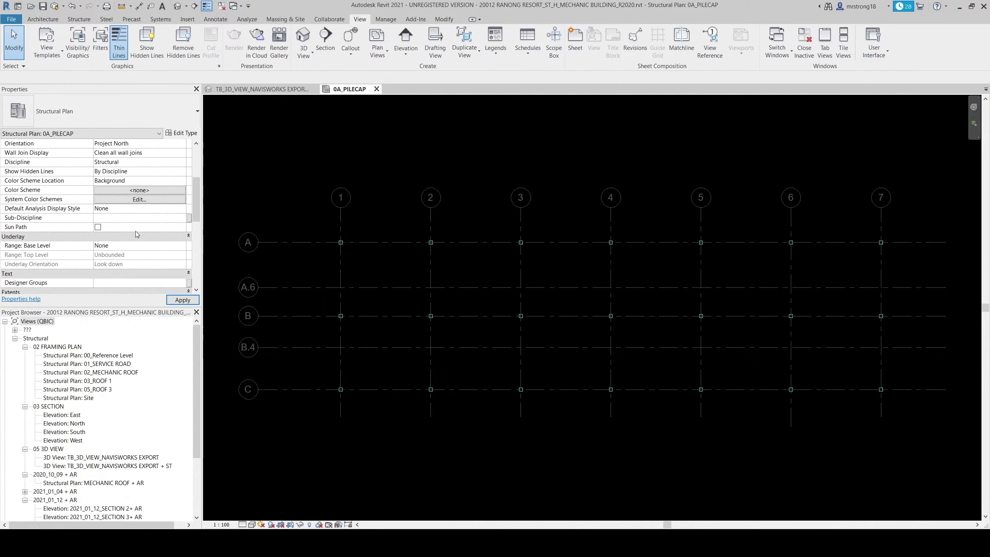
pyautogui.scroll(-4, 135, 231)
pyautogui.click(182, 300)
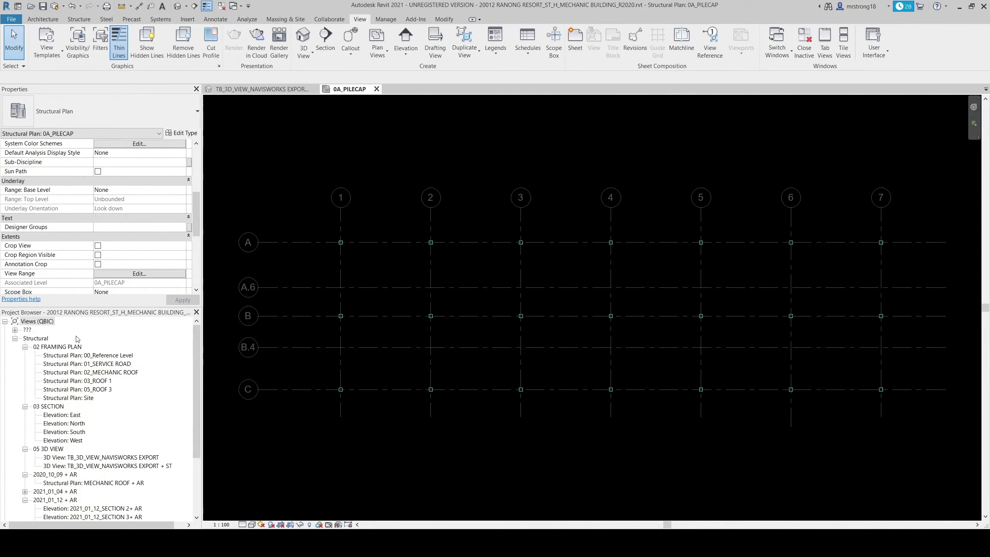
# Rename the 0A_PILECAP plan to 'Column Reaction', keeping the level name unchanged.
pyautogui.click(15, 331)
pyautogui.click(14, 330)
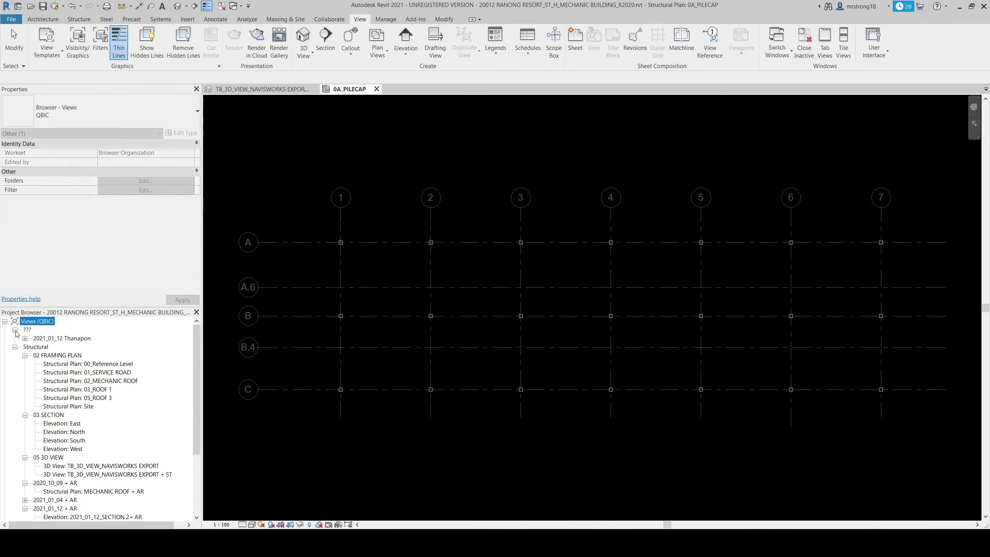
pyautogui.click(24, 339)
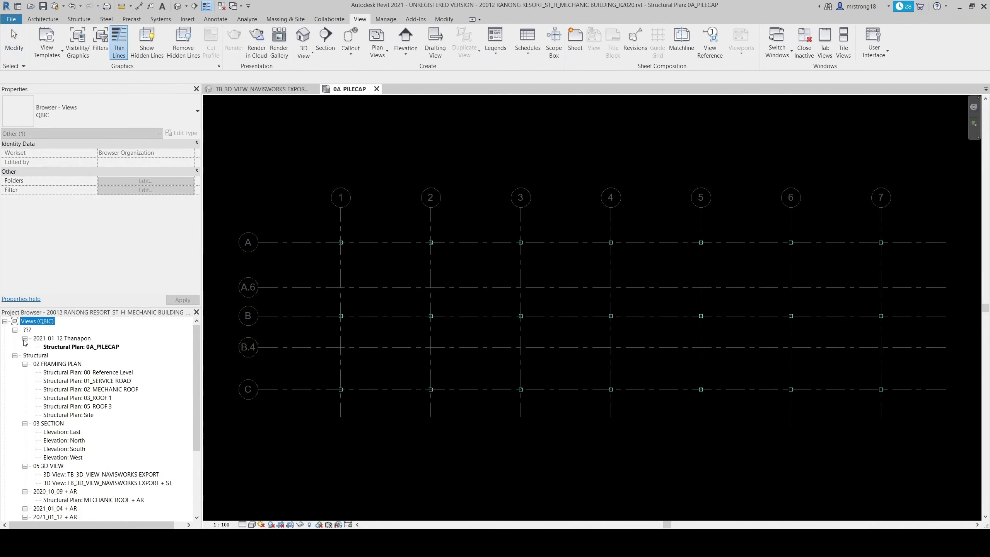
pyautogui.rightClick(104, 346)
pyautogui.click(148, 275)
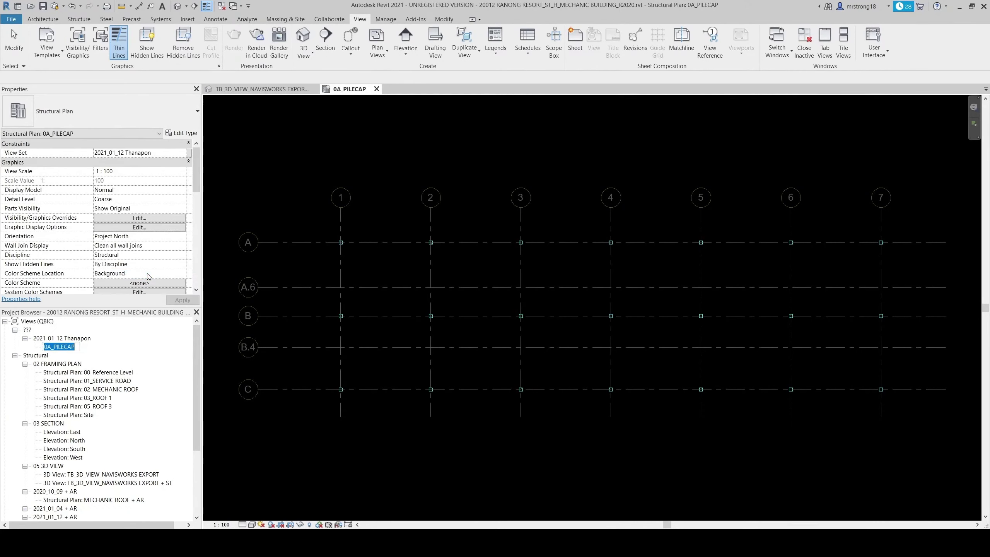
pyautogui.write('Column Reaction')
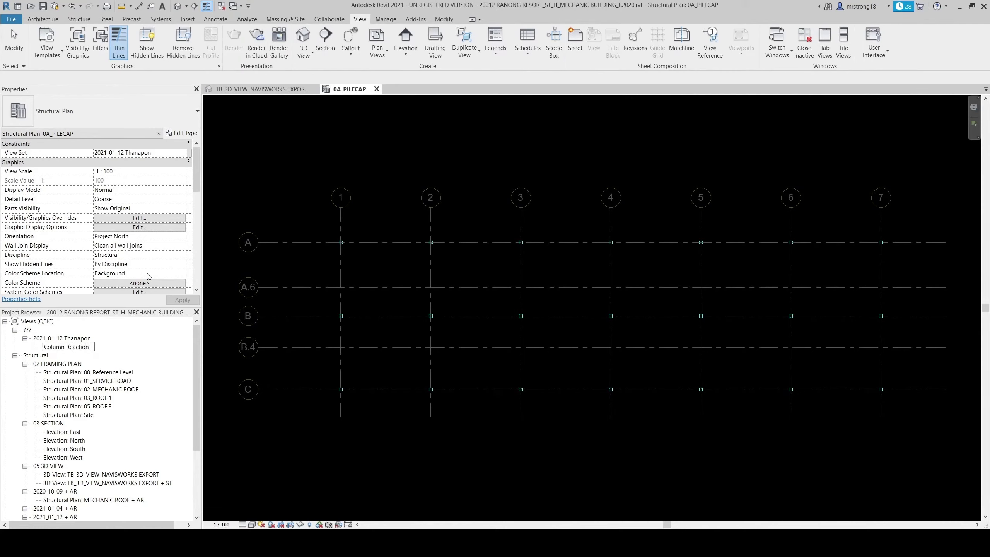
pyautogui.press('Return')
pyautogui.click(563, 282)
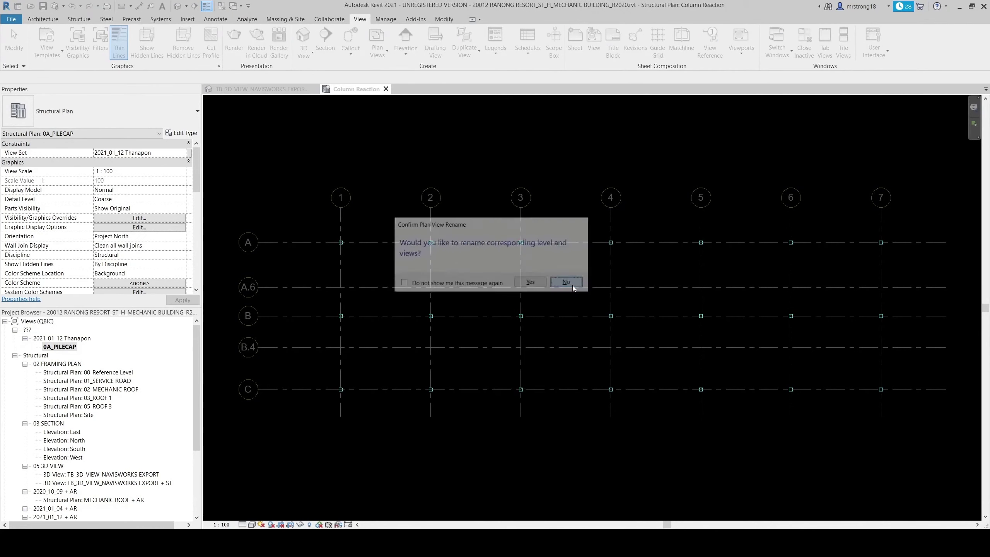
# Import the '2021_01_12 Column Reaction' image from Downloads and place it on the plan.
pyautogui.click(188, 19)
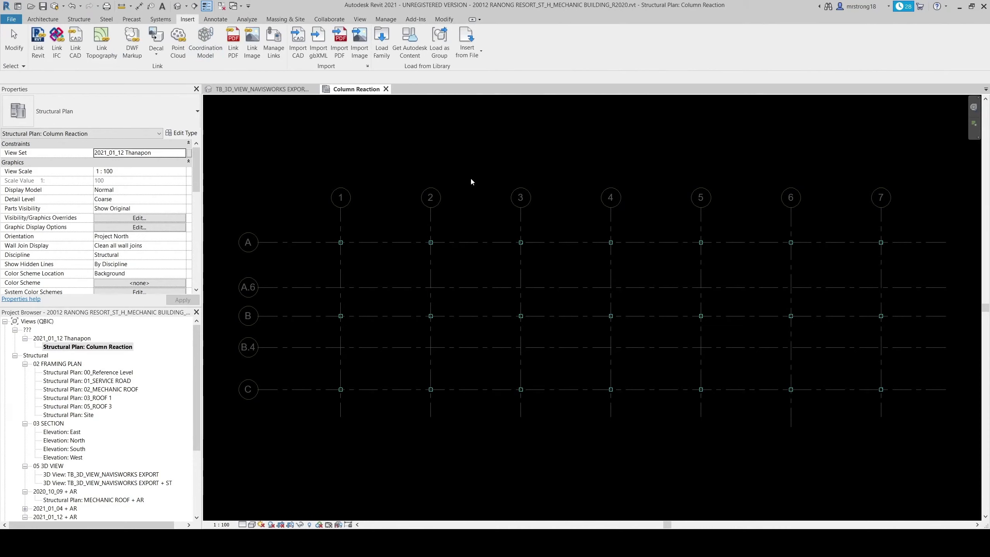
pyautogui.click(360, 46)
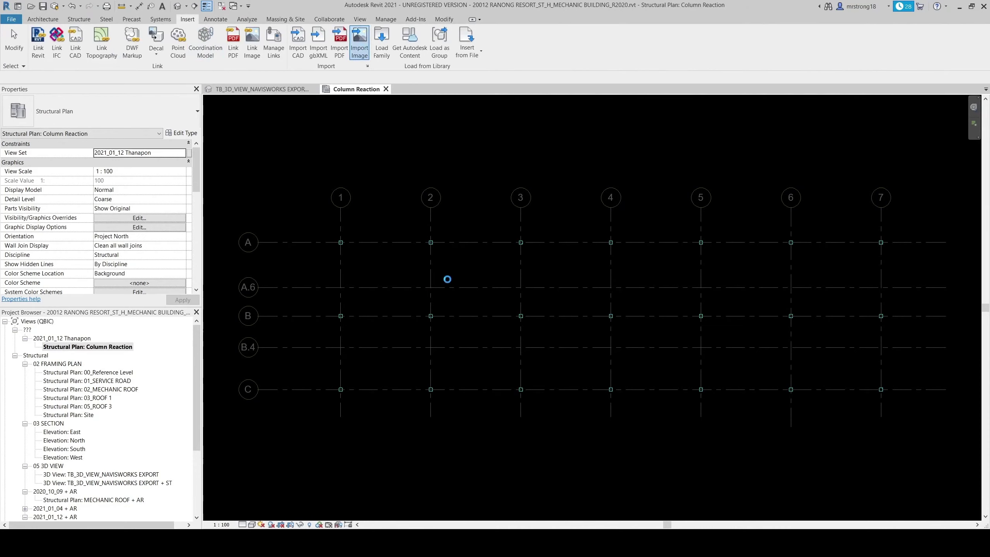
pyautogui.click(416, 181)
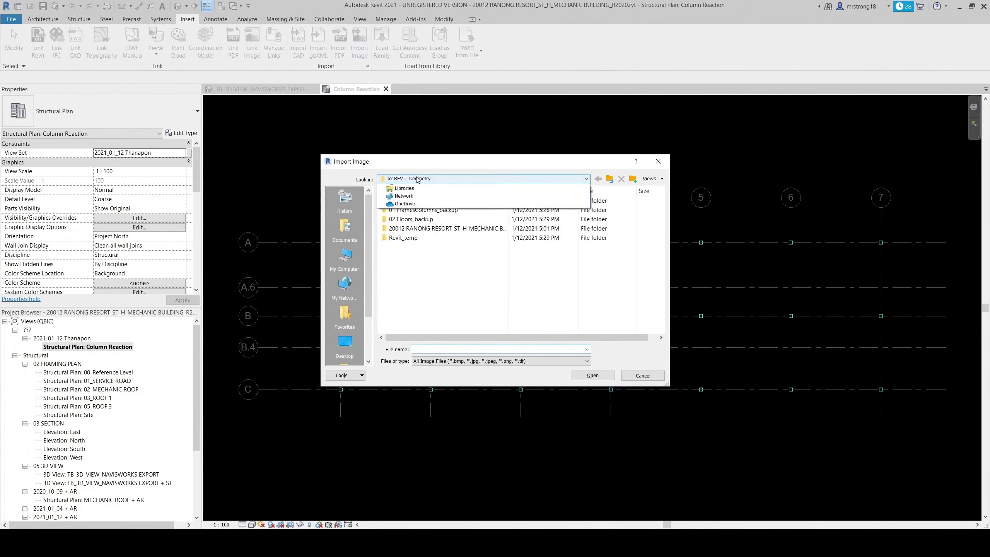
pyautogui.click(413, 196)
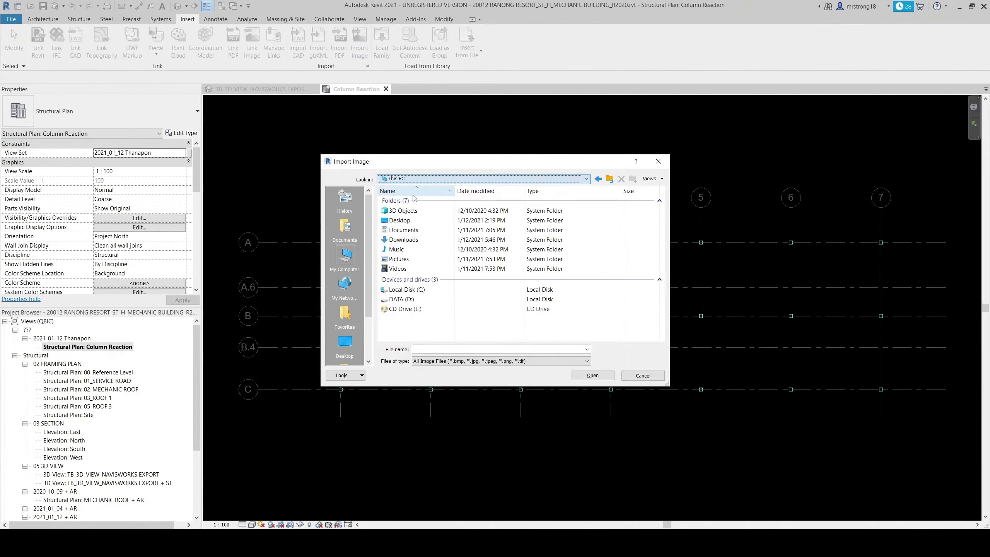
pyautogui.doubleClick(412, 240)
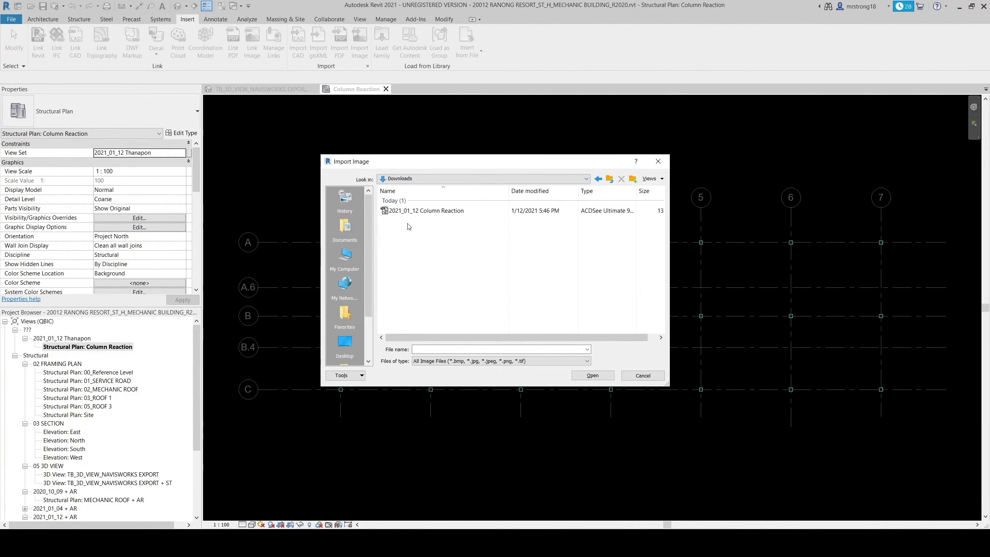
pyautogui.doubleClick(414, 209)
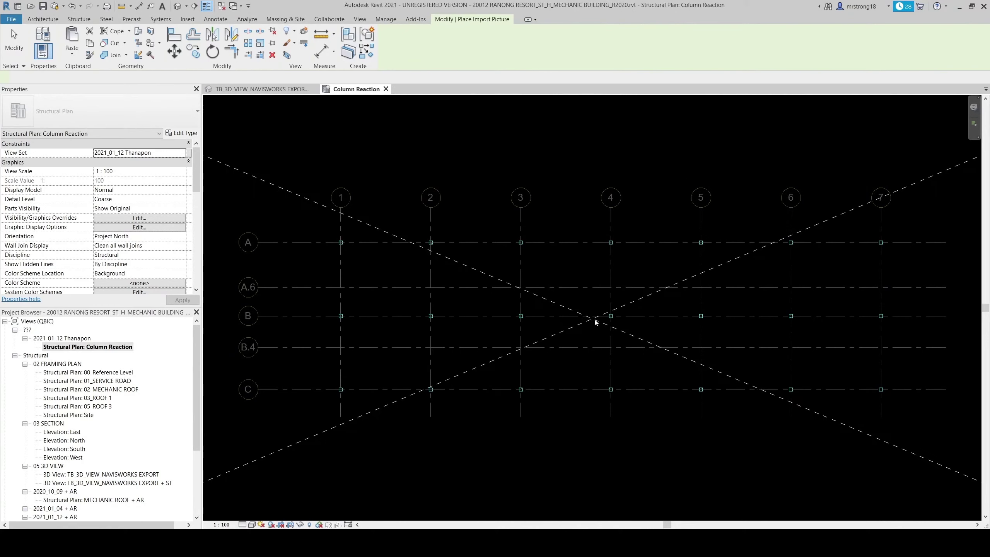
pyautogui.click(593, 323)
# Shrink the reaction image and move it roughly onto the plan grids.
pyautogui.scroll(-3, 585, 324)
pyautogui.scroll(-1, 596, 319)
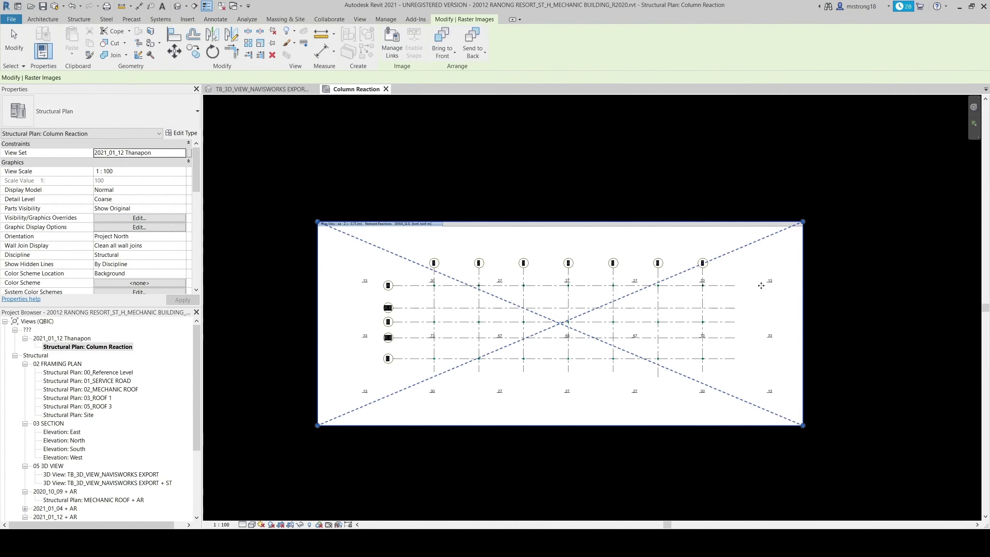
pyautogui.moveTo(802, 425)
pyautogui.mouseDown()
pyautogui.moveTo(720, 375)
pyautogui.moveTo(657, 364)
pyautogui.mouseUp()
pyautogui.scroll(2, 606, 377)
pyautogui.scroll(-1, 606, 381)
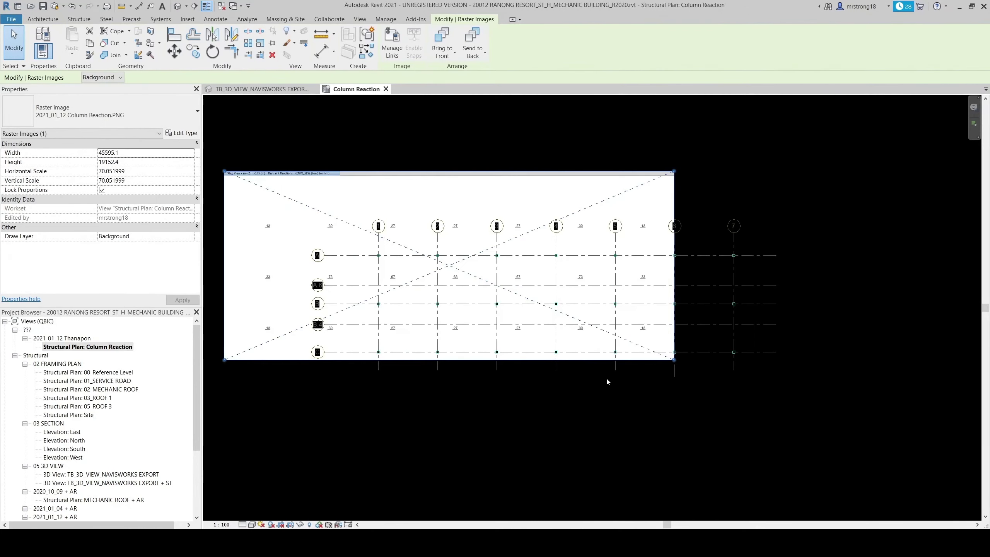
pyautogui.press('m')
pyautogui.press('v')
pyautogui.click(253, 226)
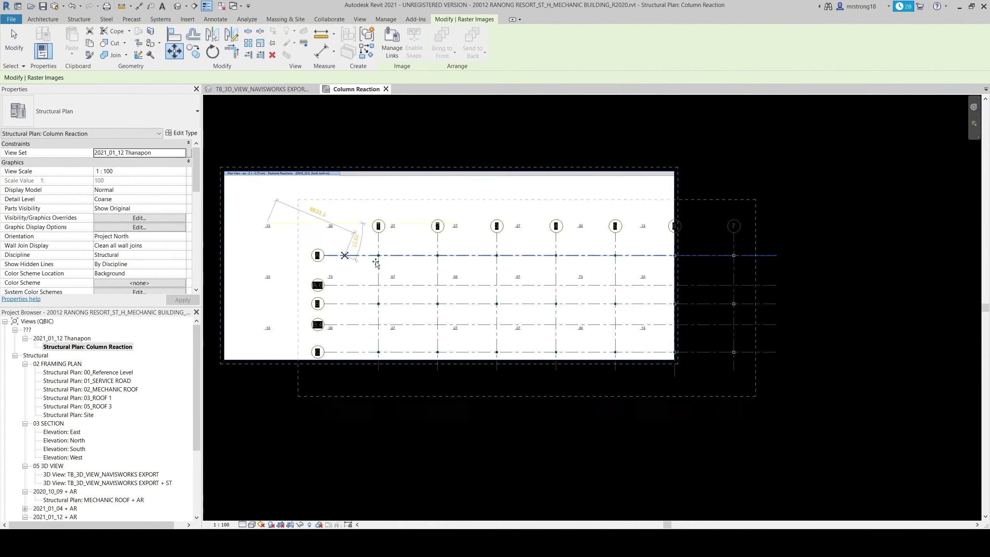
pyautogui.click(366, 259)
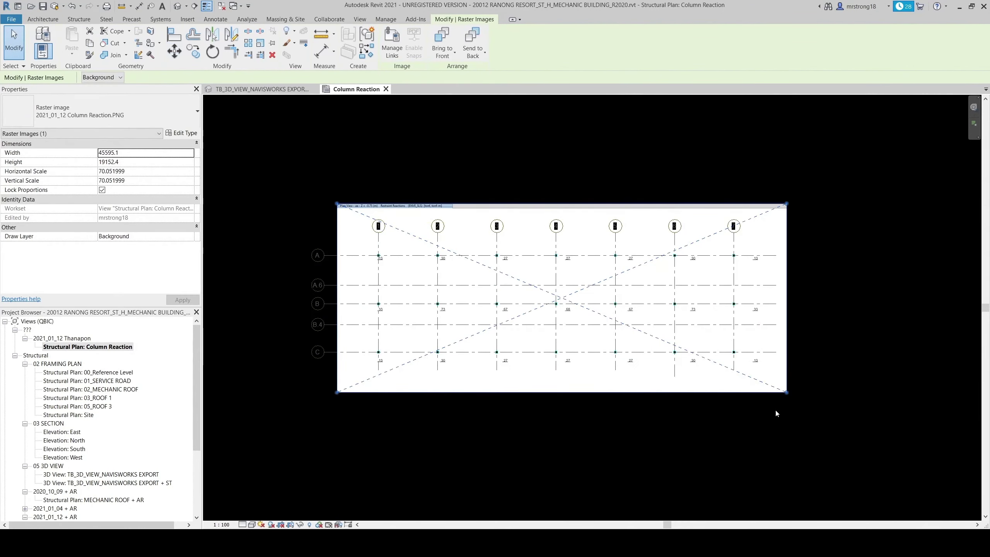
# Rescale the image and move its grid 1 intersection onto grid A/1.
pyautogui.moveTo(787, 393)
pyautogui.mouseDown()
pyautogui.moveTo(744, 374)
pyautogui.moveTo(761, 388)
pyautogui.moveTo(755, 378)
pyautogui.mouseUp()
pyautogui.scroll(1, 651, 370)
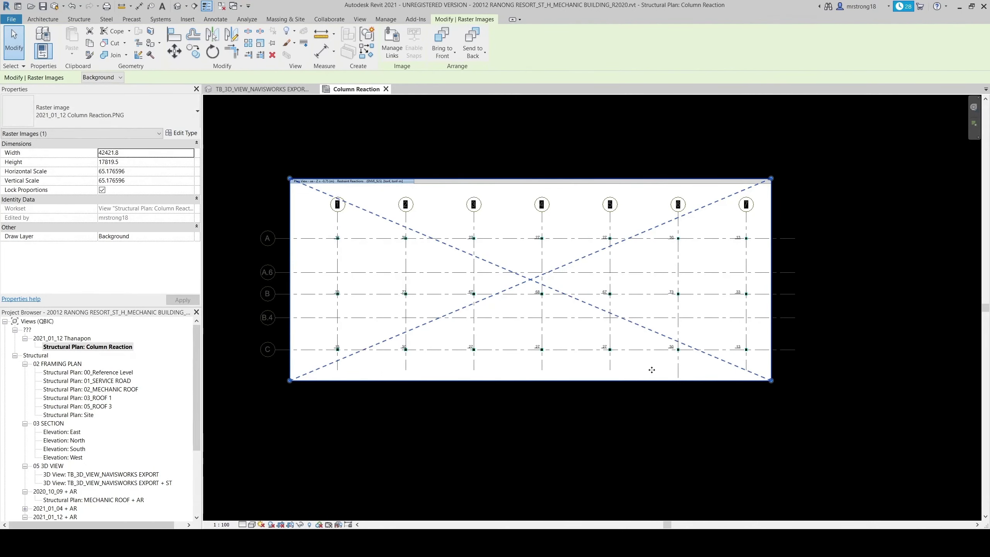
pyautogui.scroll(2, 343, 235)
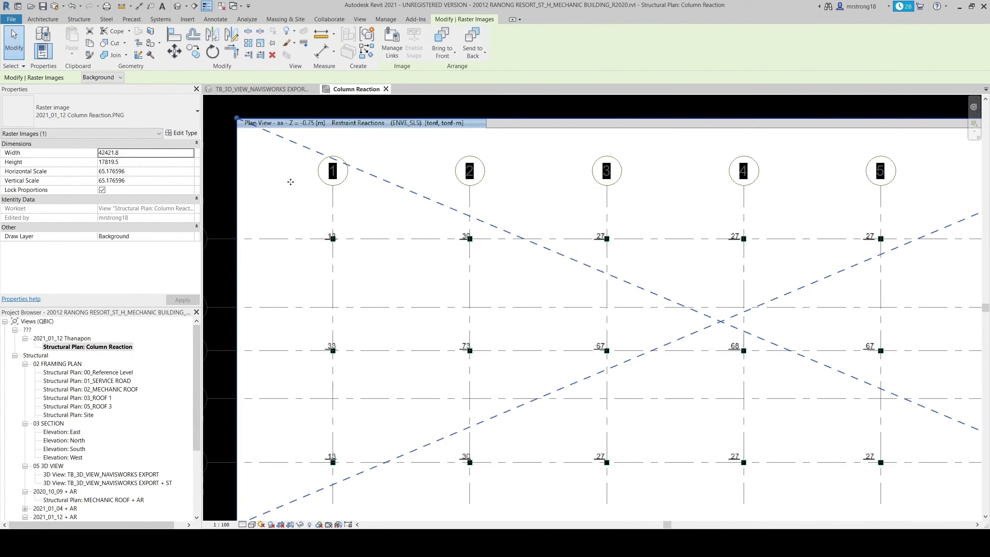
pyautogui.click(174, 51)
pyautogui.click(348, 167)
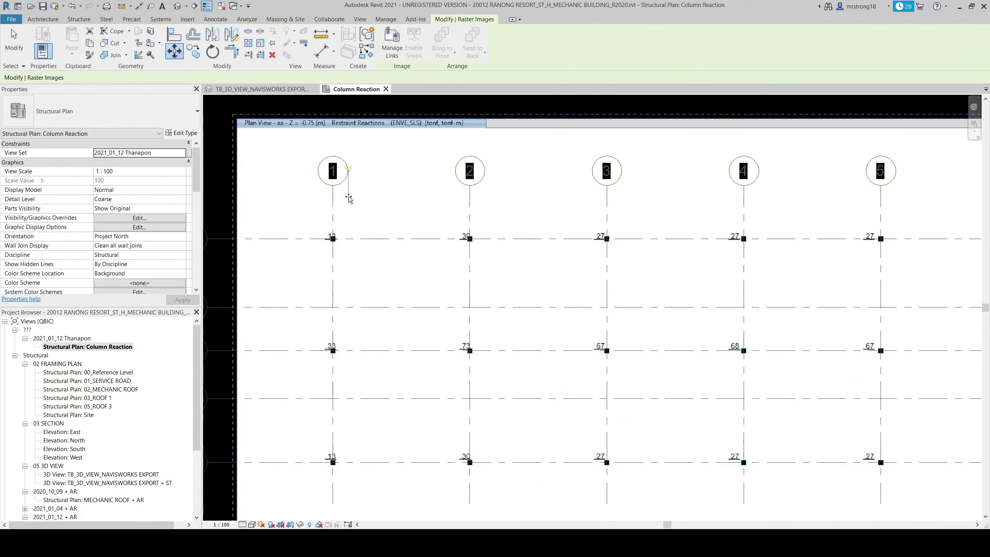
pyautogui.click(348, 159)
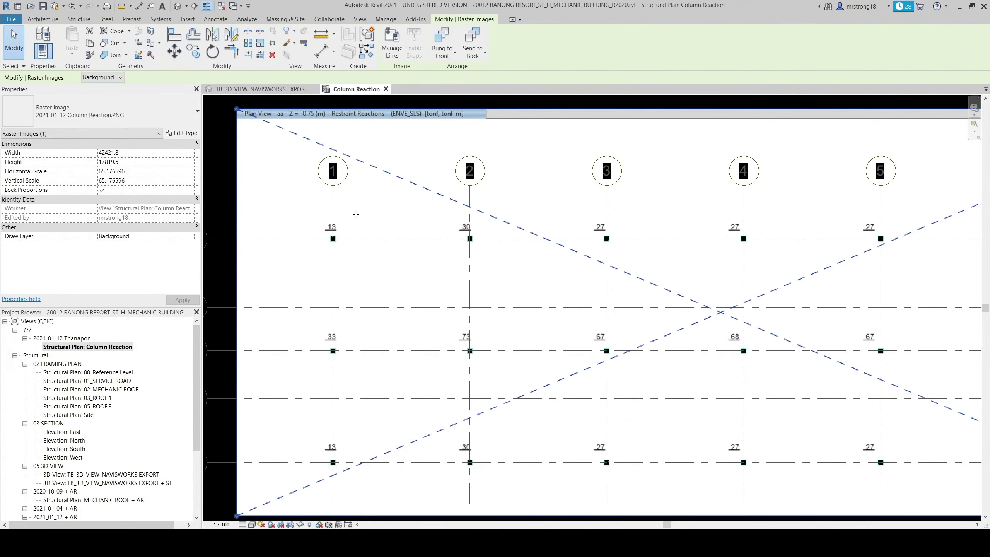
# Stretch the image so grid 7 aligns, then deselect and pan to verify the overlay.
pyautogui.scroll(-1, 583, 363)
pyautogui.scroll(-1, 586, 349)
pyautogui.scroll(-1, 675, 390)
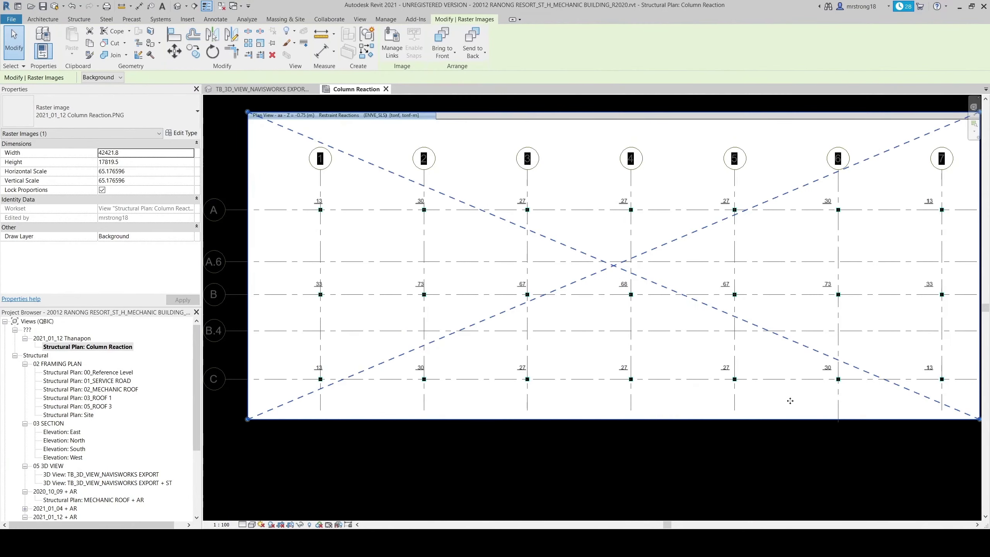
pyautogui.keyDown('shift'); pyautogui.hscroll(2, 864, 405); pyautogui.keyUp('shift')
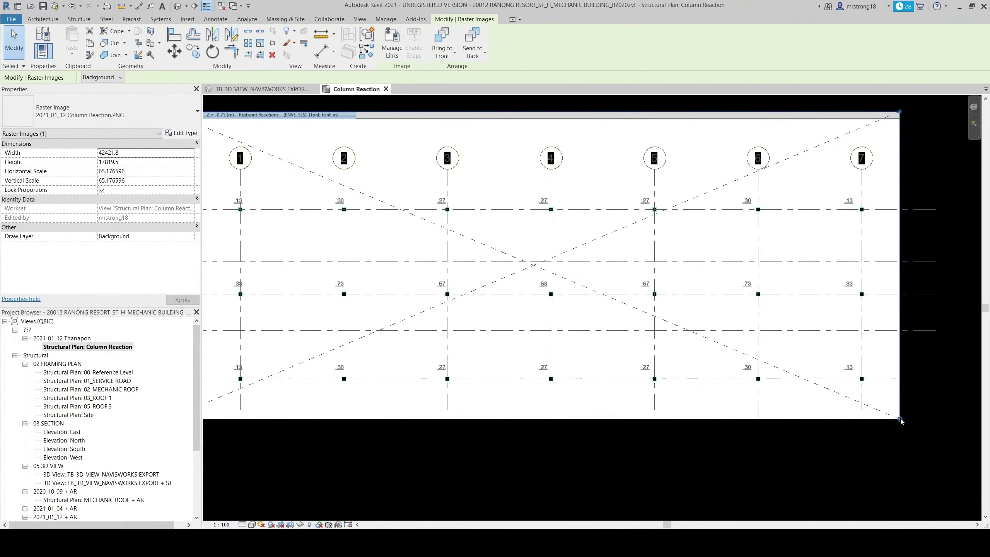
pyautogui.moveTo(900, 420); pyautogui.dragTo(906, 423)
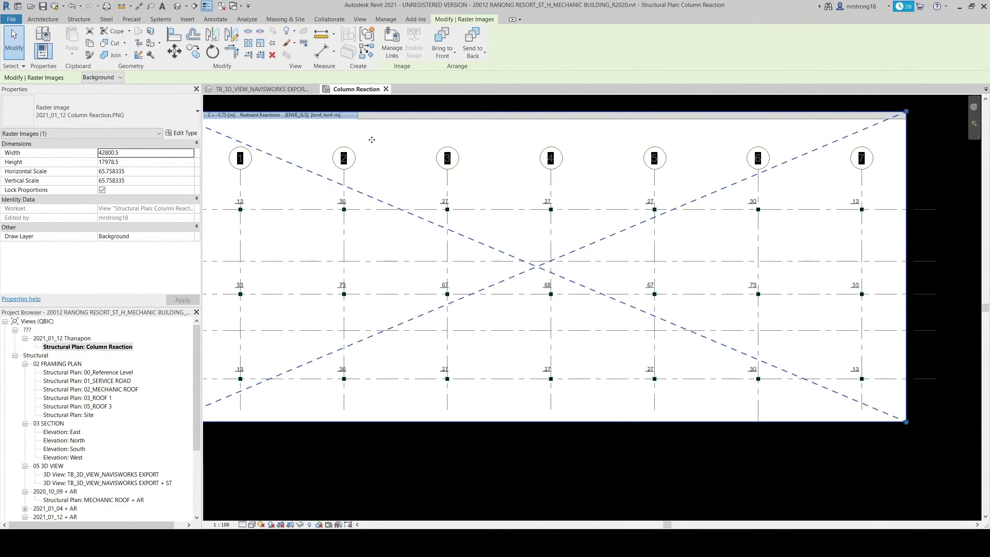
pyautogui.click(575, 246)
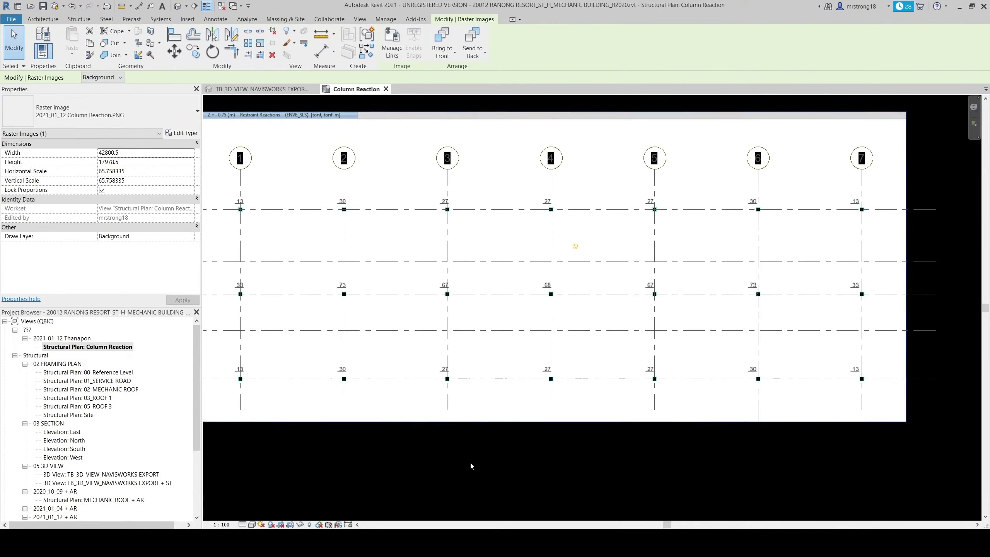
pyautogui.moveTo(415, 453); pyautogui.dragTo(438, 458, button='middle')
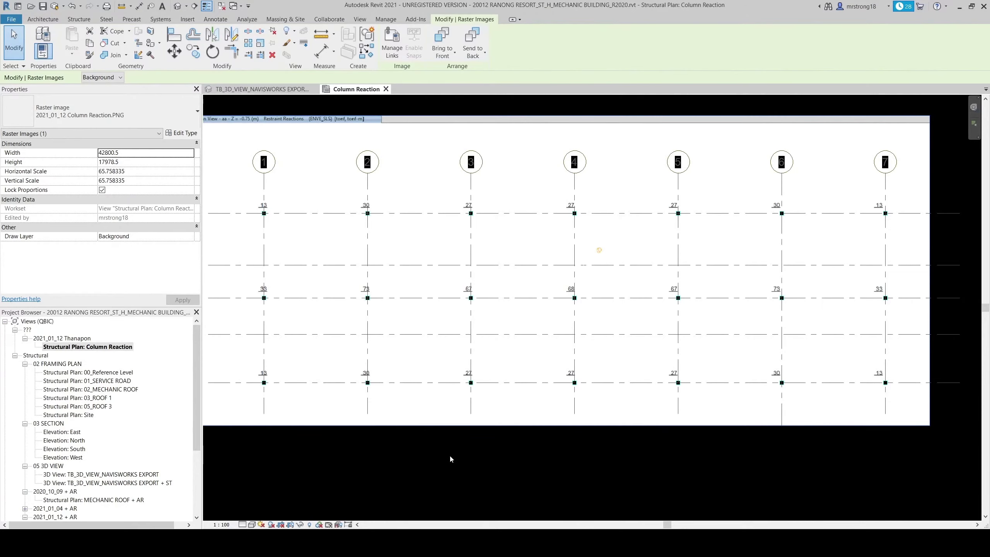
pyautogui.moveTo(443, 454); pyautogui.dragTo(467, 463, button='middle')
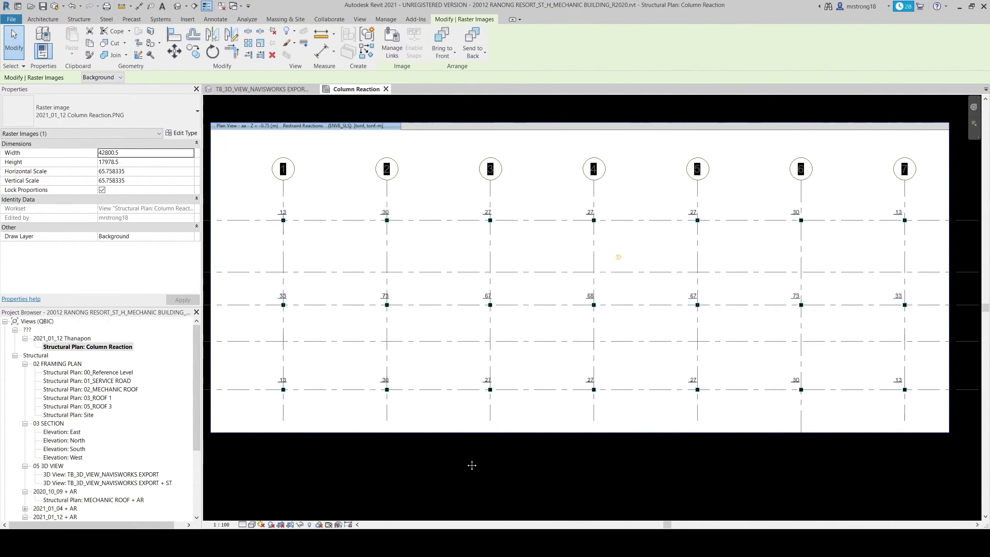